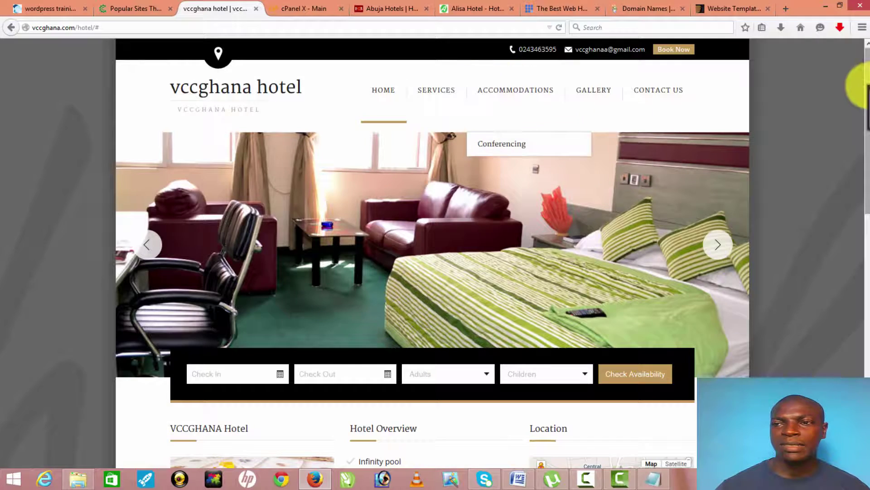
# - Scroll up and down through the currently open Firefox page
pyautogui.moveTo(857, 86); pyautogui.dragTo(864, 131)
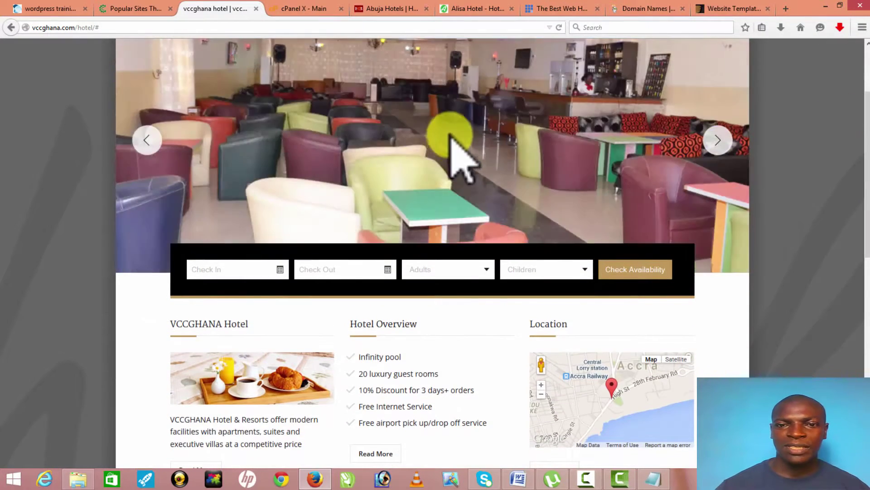
pyautogui.moveTo(864, 190); pyautogui.dragTo(856, 214)
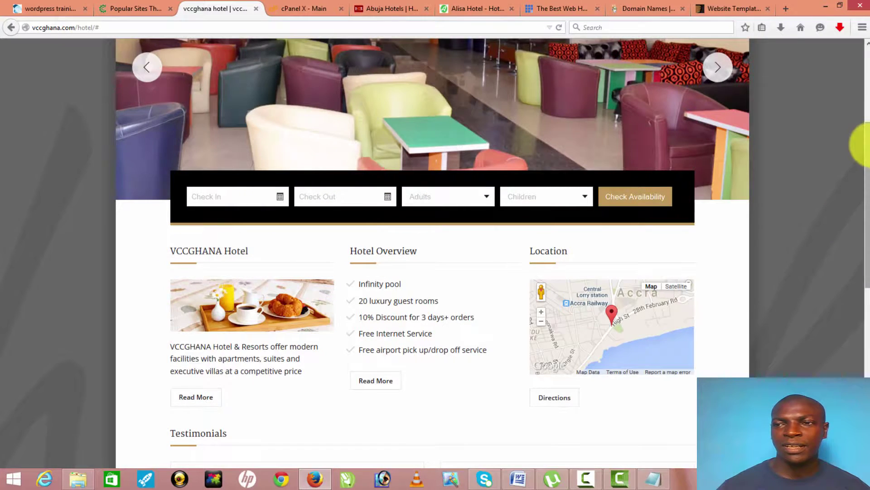
pyautogui.moveTo(862, 144); pyautogui.dragTo(861, 200)
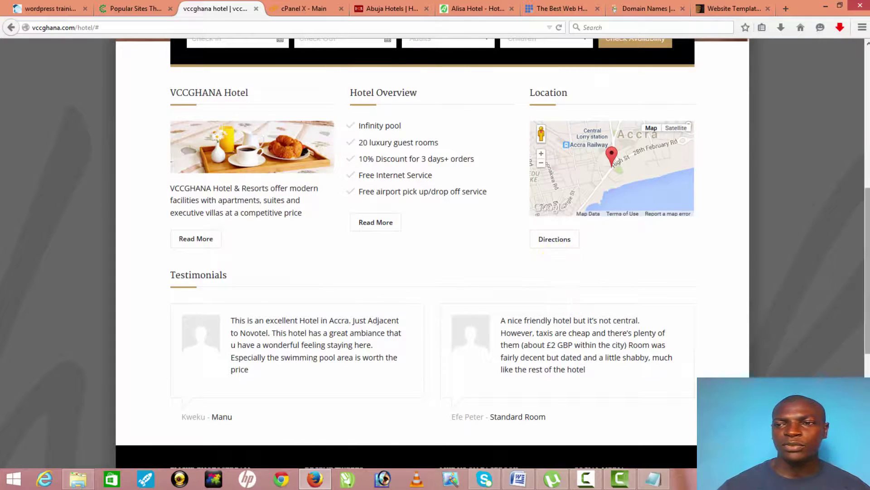
pyautogui.moveTo(862, 270); pyautogui.dragTo(866, 109)
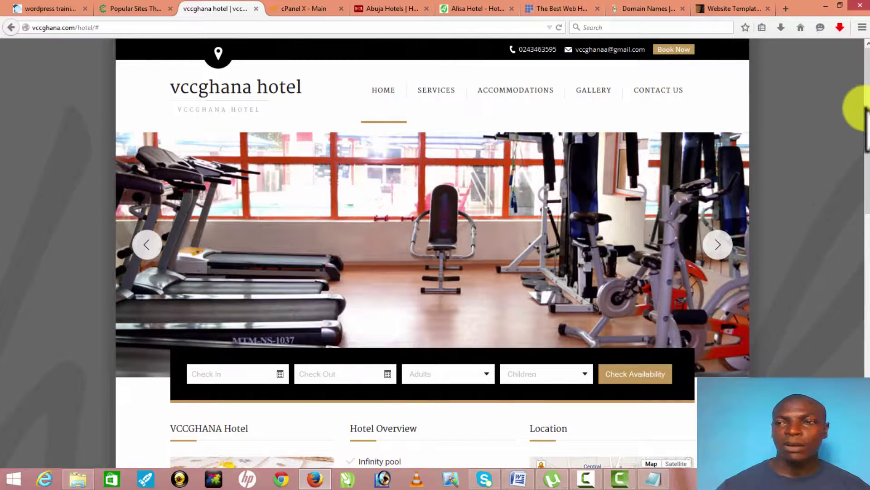
pyautogui.moveTo(866, 105)
pyautogui.mouseDown()
pyautogui.moveTo(865, 213)
pyautogui.moveTo(867, 96)
pyautogui.mouseUp()
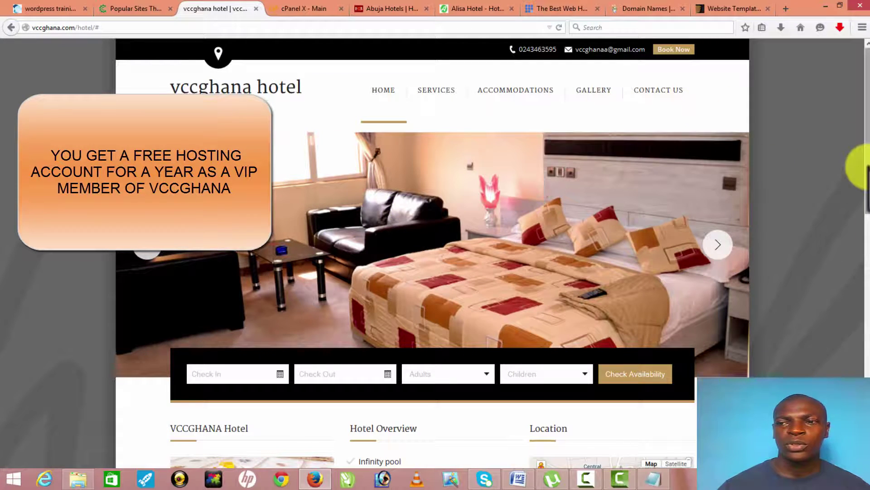
pyautogui.scroll(-2, 859, 170)
pyautogui.scroll(2, 855, 204)
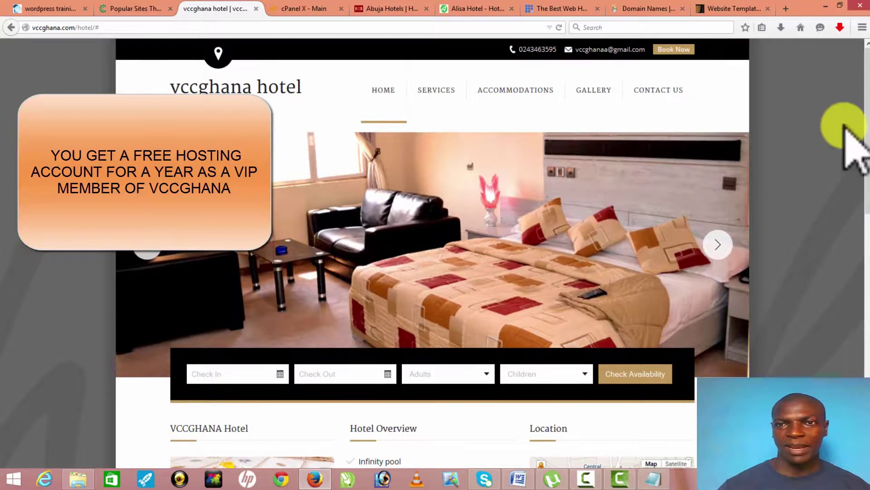
# - Compare the Bluehost and GoDaddy hosting pages, then bring up the cPanel X main page
pyautogui.click(561, 9)
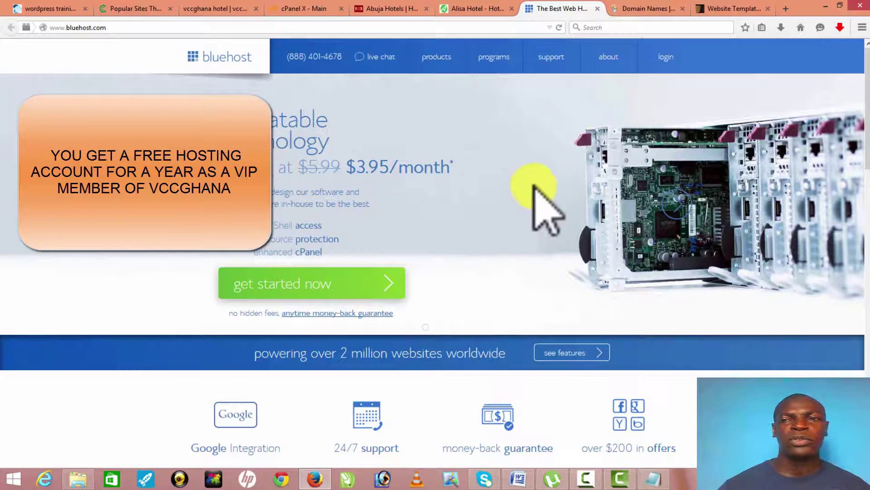
pyautogui.click(630, 8)
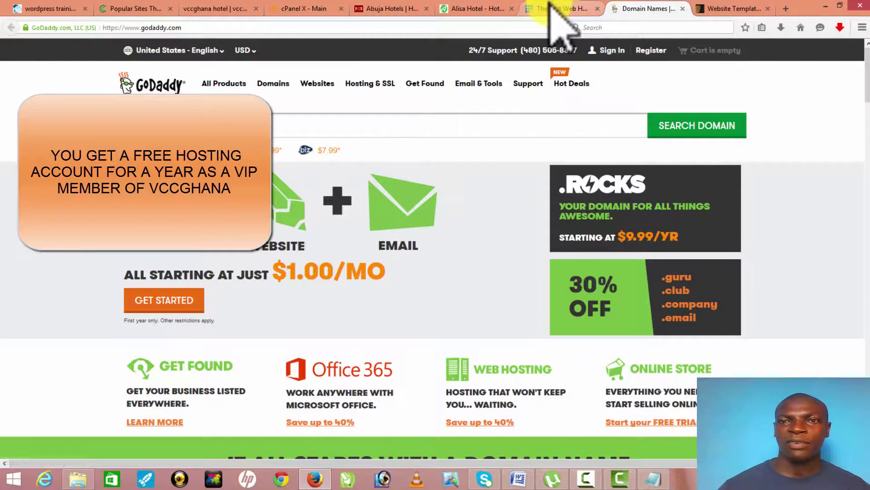
pyautogui.click(564, 9)
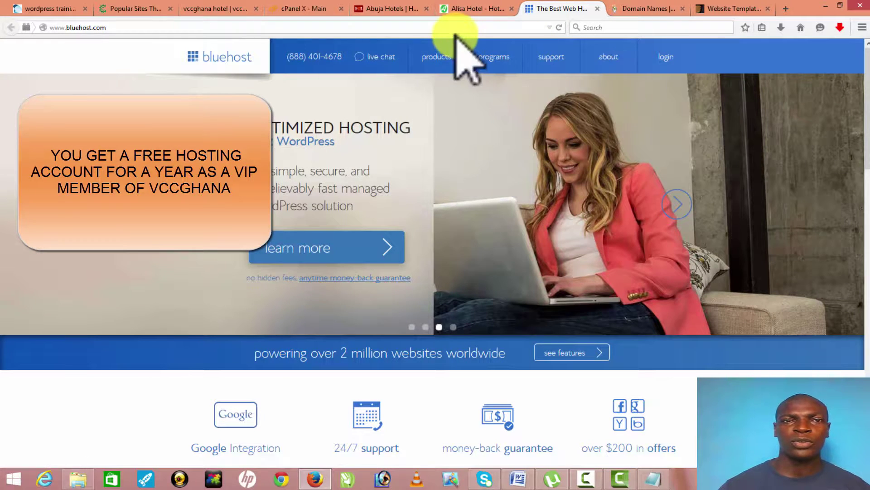
pyautogui.click(309, 9)
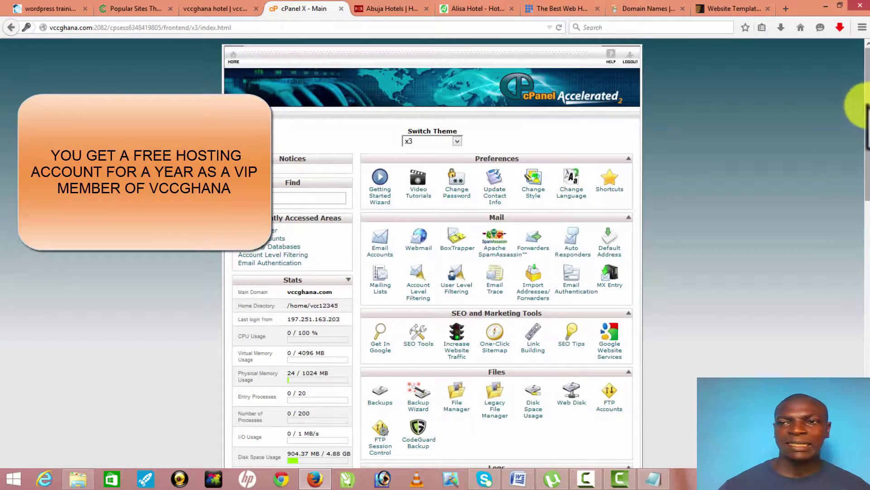
# - Scroll down the vccghana.com cPanel page toward the Software section
pyautogui.moveTo(867, 109); pyautogui.dragTo(864, 340)
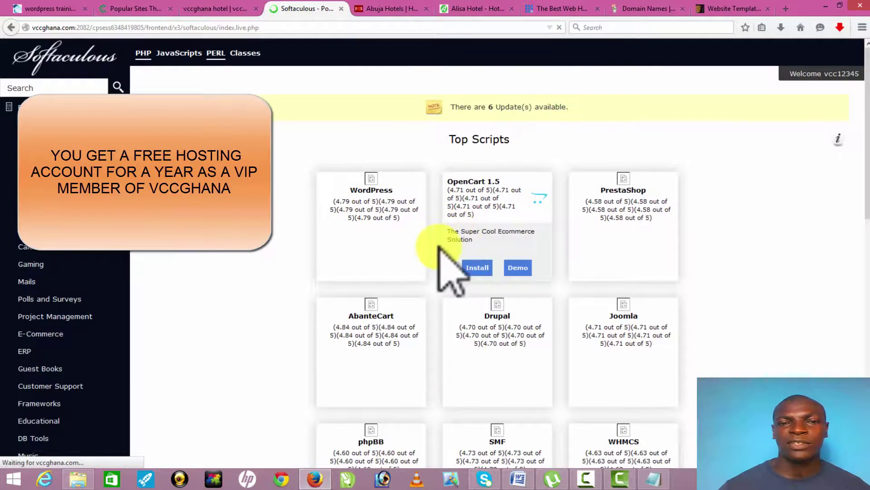
# - Clear the default 'wp' In Directory value on the WordPress 4.1.1 install form
pyautogui.scroll(-1, 865, 132)
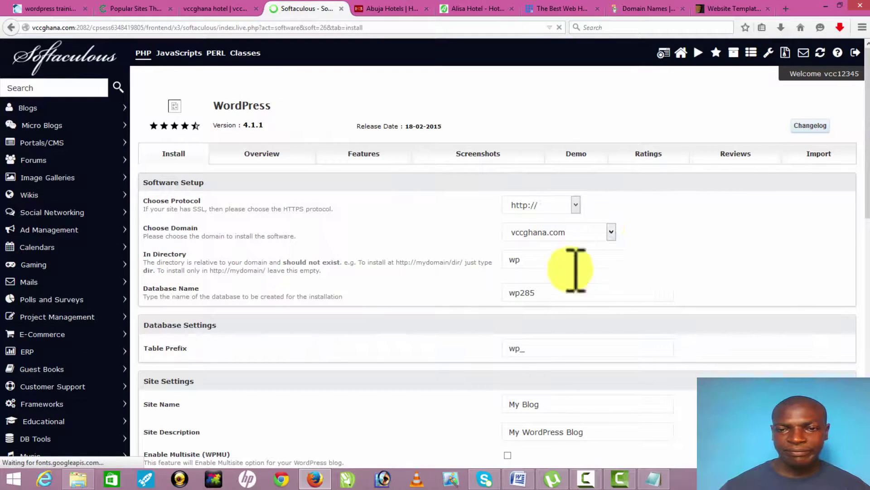
pyautogui.scroll(-2, 863, 122)
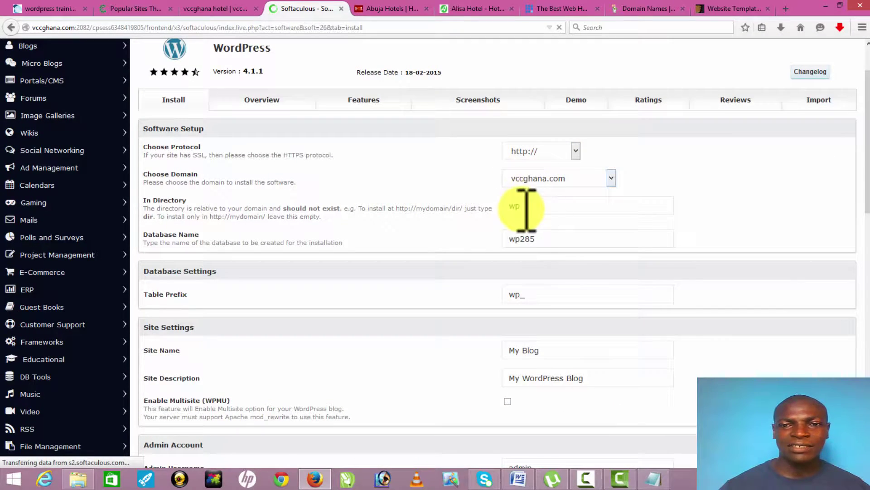
pyautogui.click(527, 203)
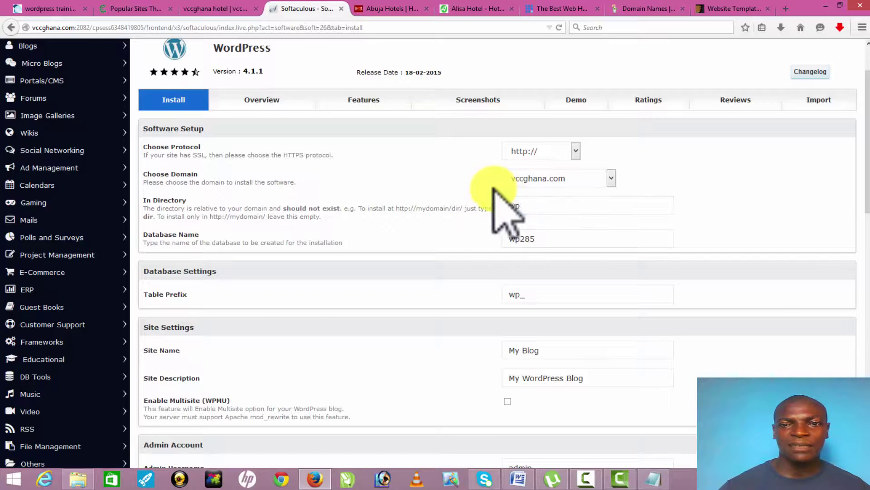
pyautogui.moveTo(531, 210); pyautogui.dragTo(466, 209)
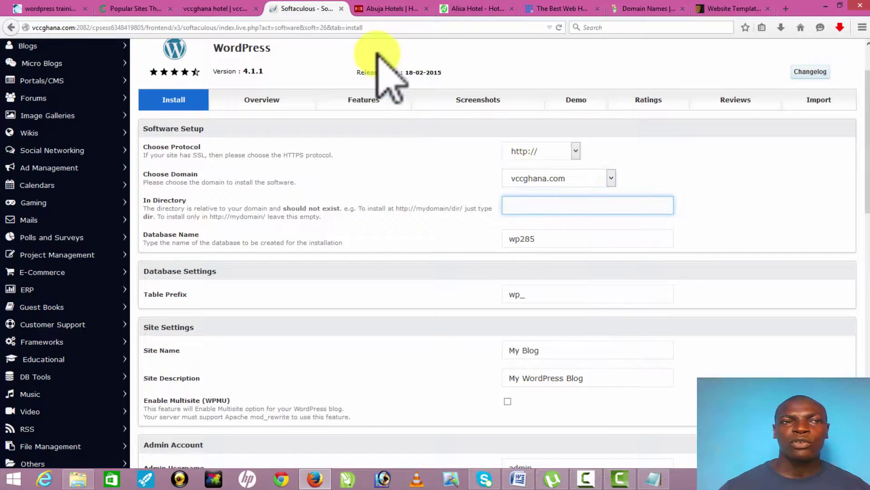
pyautogui.click(59, 8)
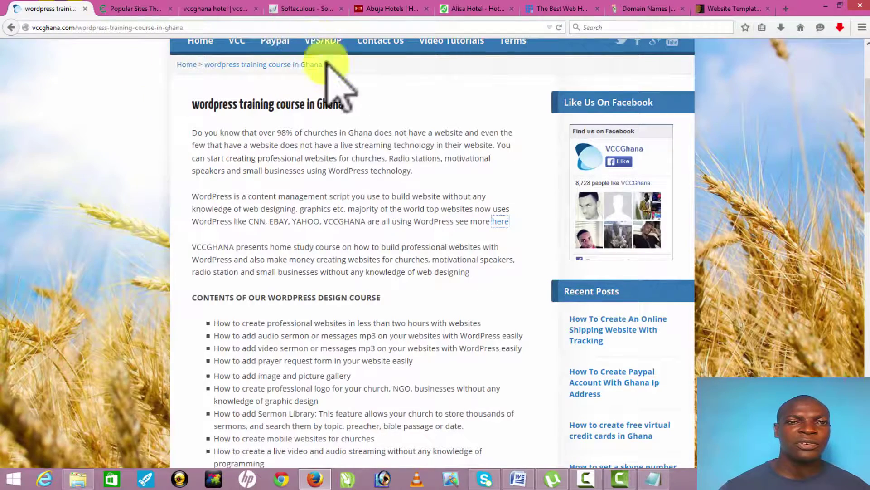
# - Review the sample hotel site, then enter 'hotels' as the WordPress install directory
pyautogui.scroll(3, 859, 132)
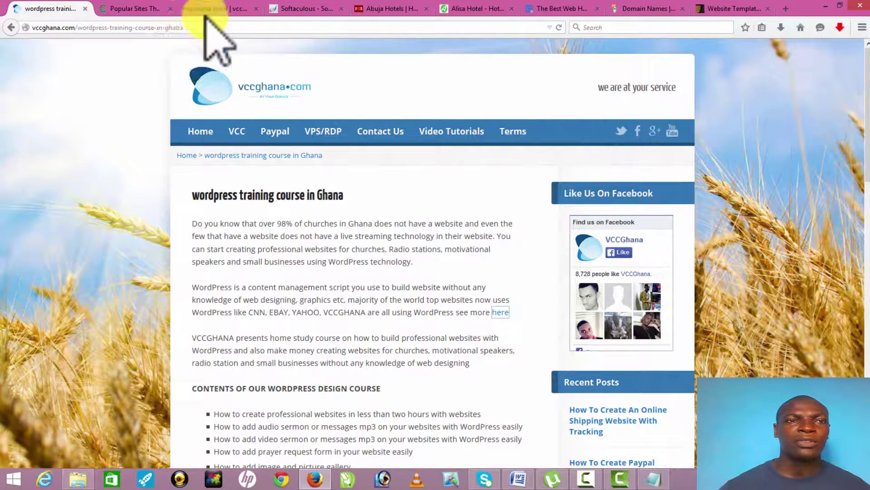
pyautogui.click(223, 8)
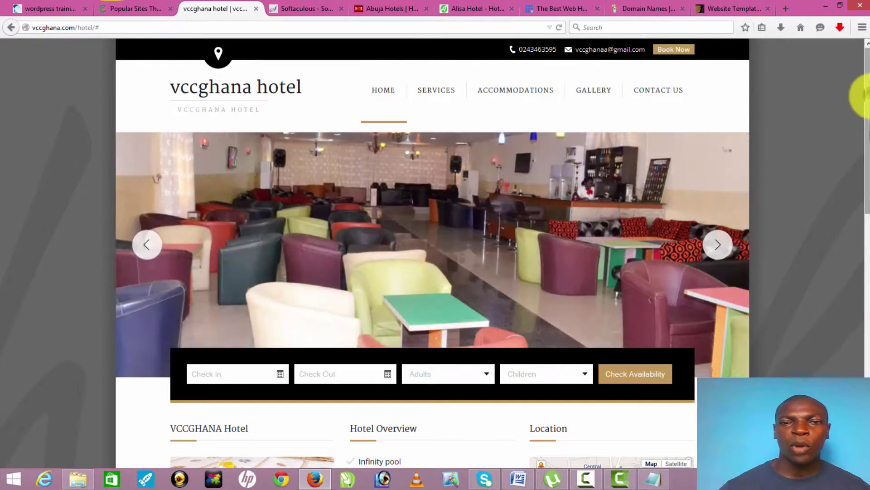
pyautogui.moveTo(867, 94); pyautogui.dragTo(863, 72)
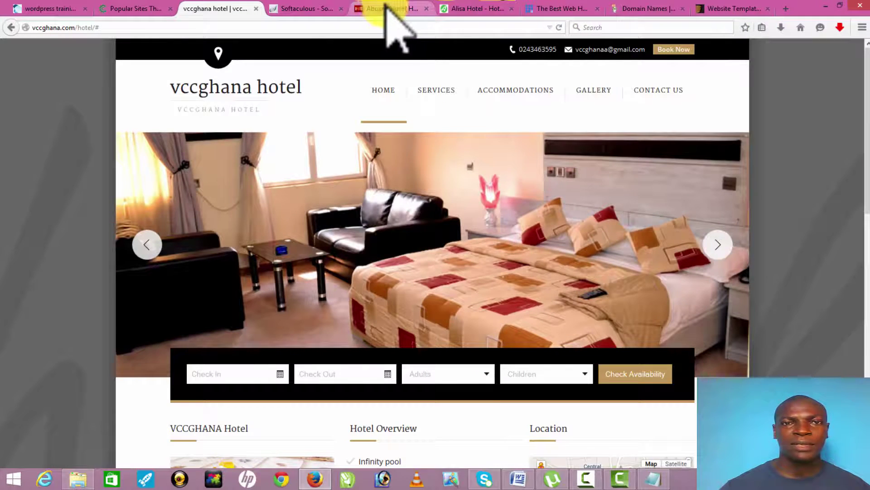
pyautogui.click(325, 9)
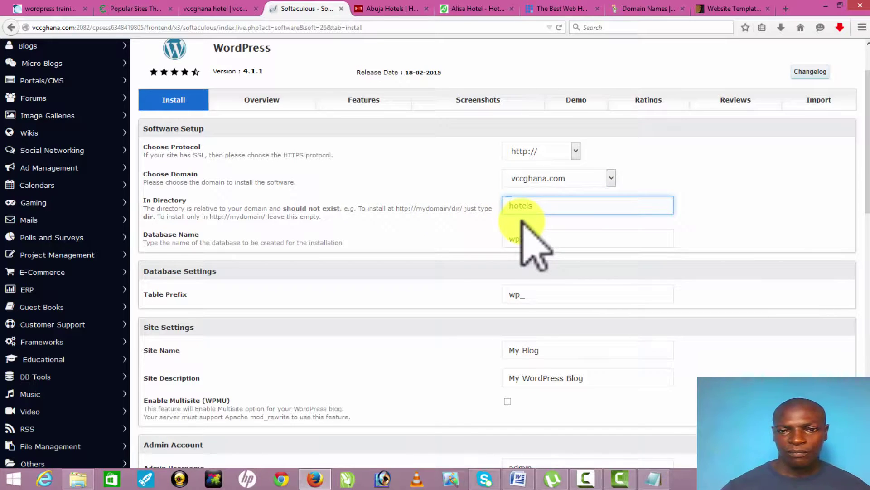
# - Enter site name vccghana, description 'vccghana hotels', a new admin username and admin password
pyautogui.moveTo(867, 129); pyautogui.dragTo(866, 184)
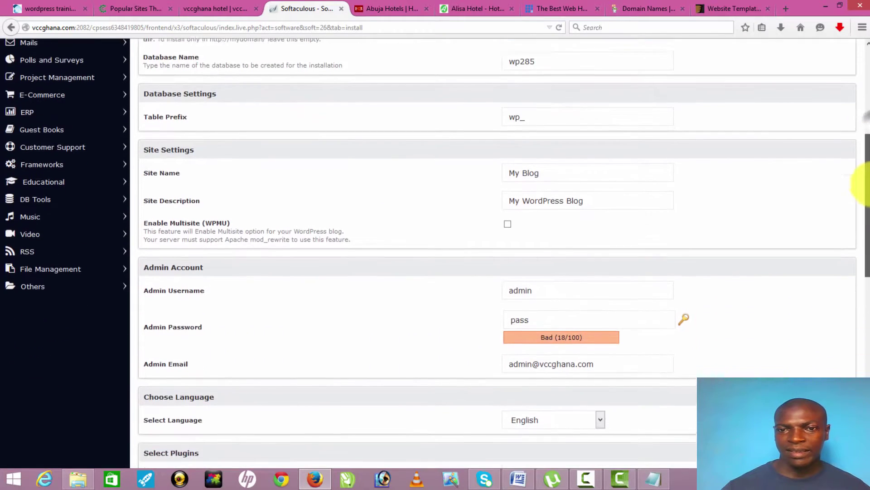
pyautogui.click(548, 171)
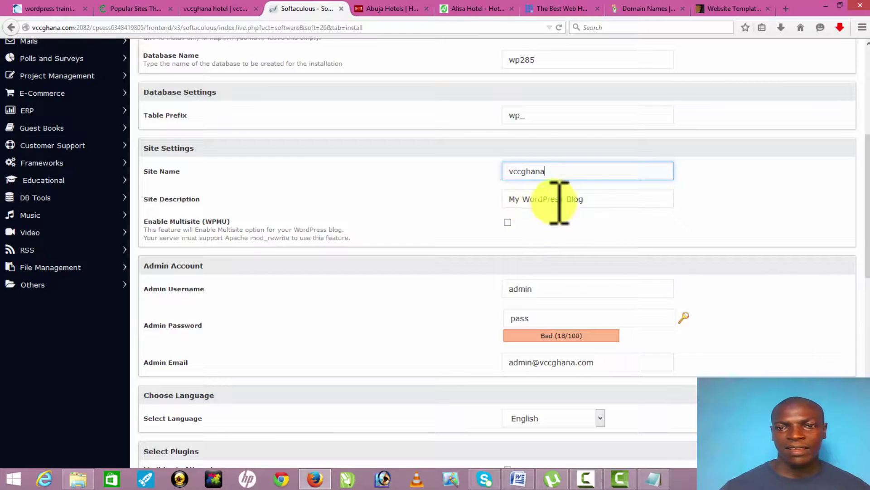
pyautogui.moveTo(598, 199); pyautogui.dragTo(486, 204)
pyautogui.moveTo(562, 171); pyautogui.dragTo(489, 174)
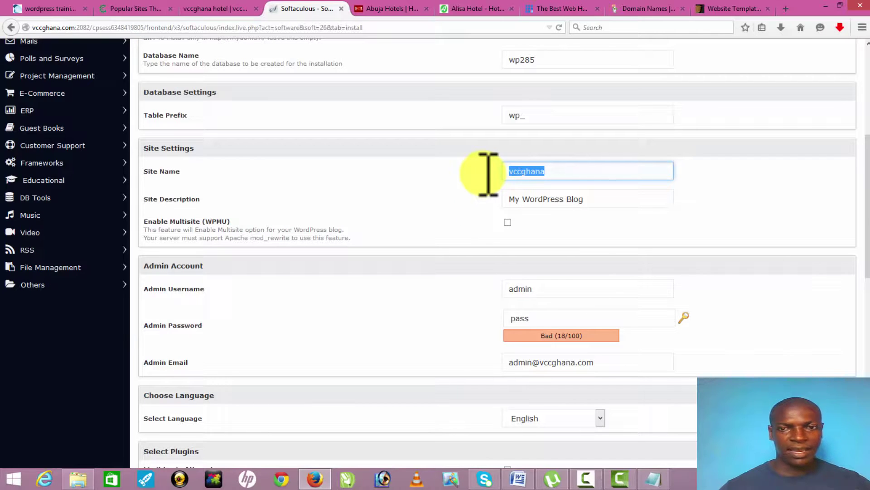
pyautogui.moveTo(622, 202); pyautogui.dragTo(479, 191)
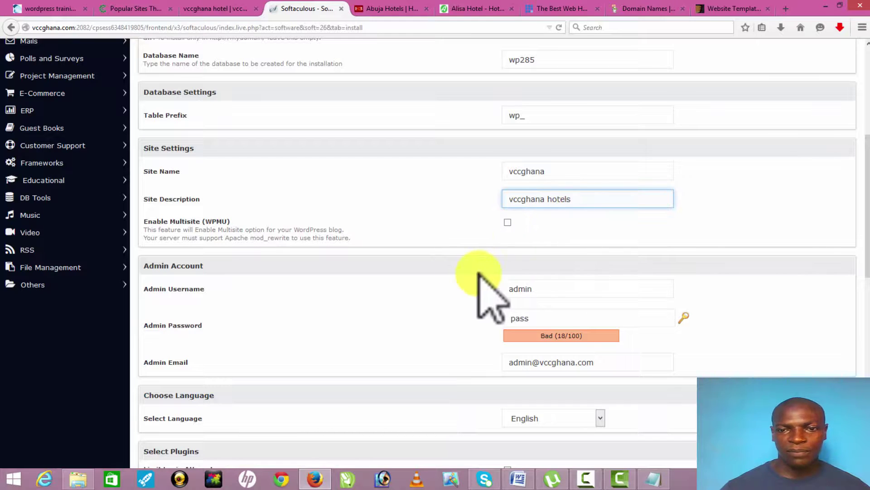
pyautogui.moveTo(554, 291); pyautogui.dragTo(473, 292)
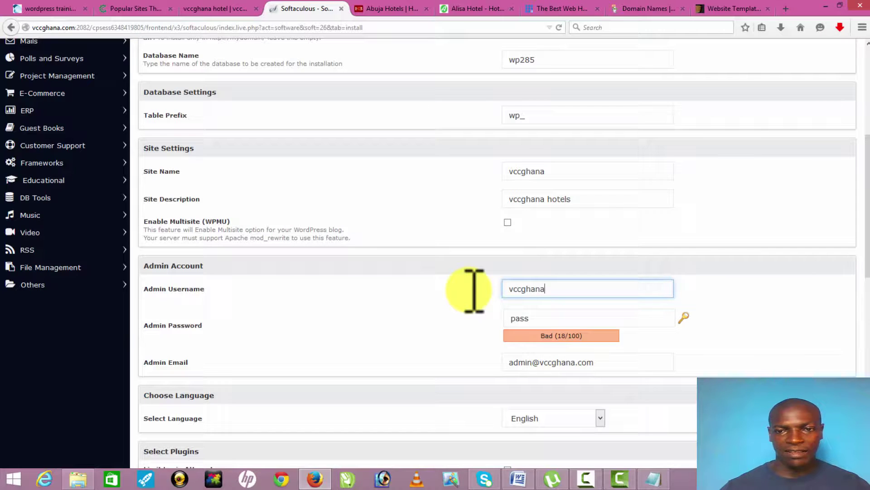
pyautogui.moveTo(534, 317); pyautogui.dragTo(465, 317)
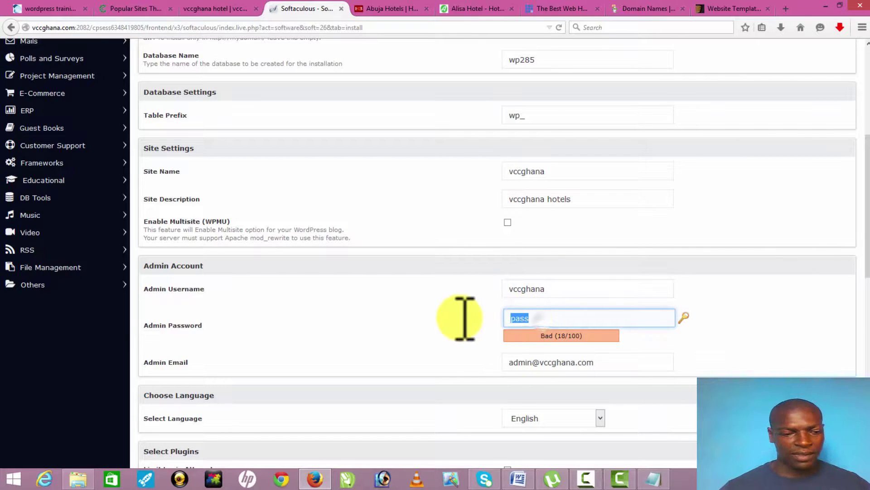
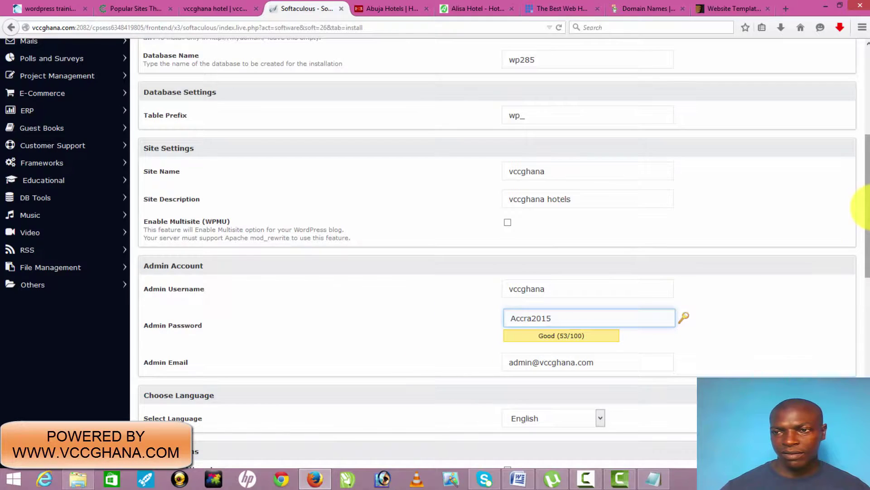
pyautogui.scroll(-5, 862, 208)
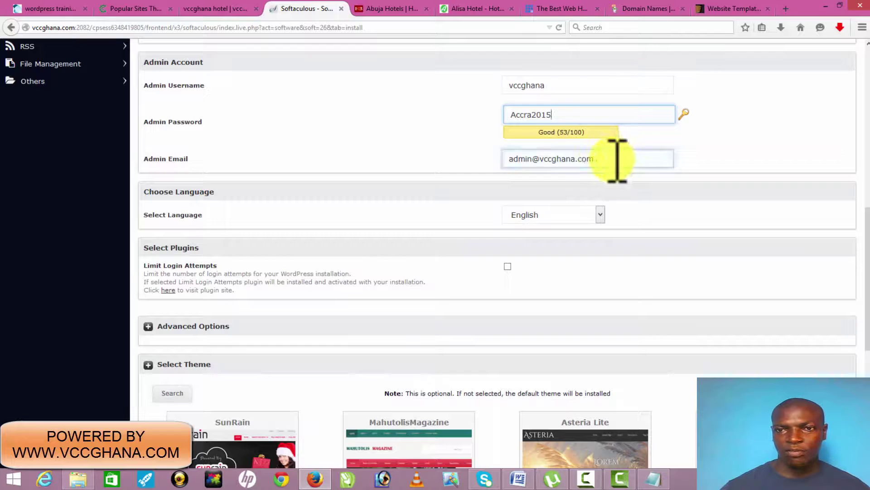
# - Replace the default admin e-mail and enable the Limit Login Attempts plugin
pyautogui.moveTo(618, 159); pyautogui.dragTo(442, 159)
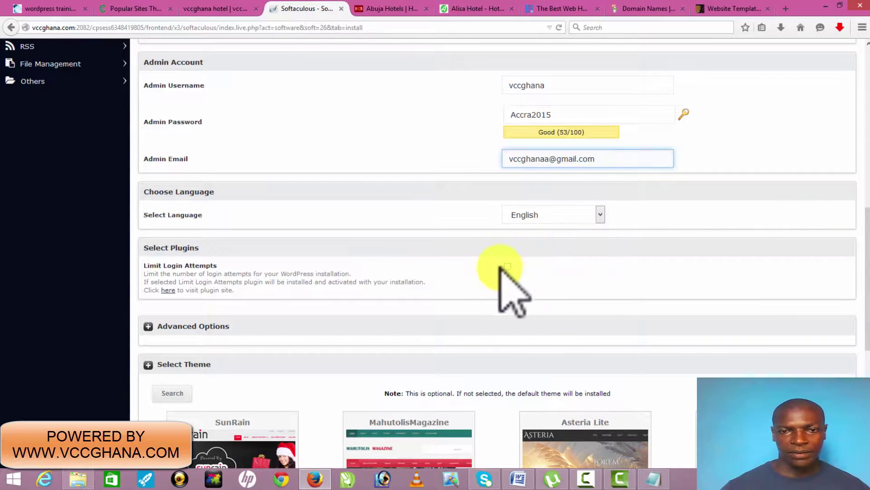
pyautogui.scroll(-1, 861, 220)
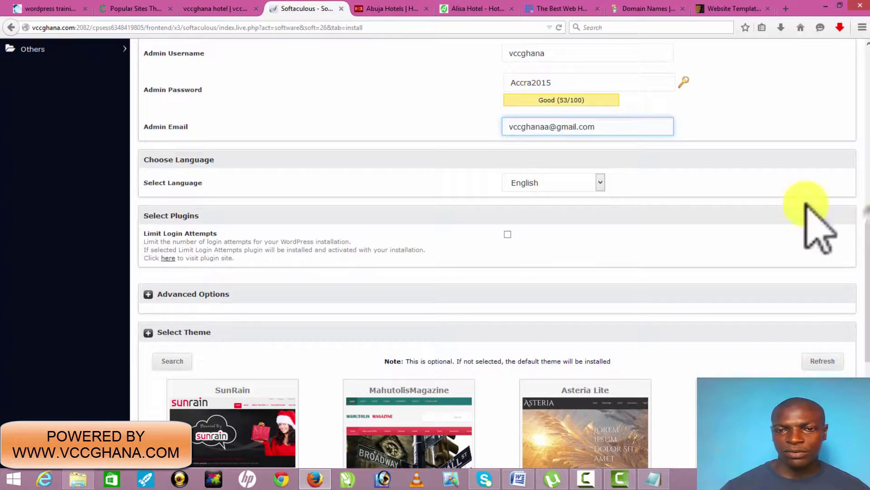
pyautogui.click(508, 234)
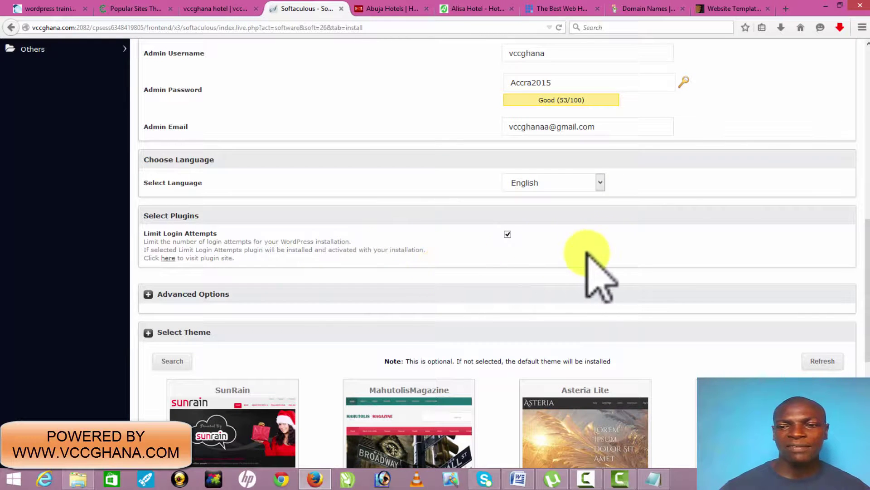
pyautogui.moveTo(866, 234); pyautogui.dragTo(866, 321)
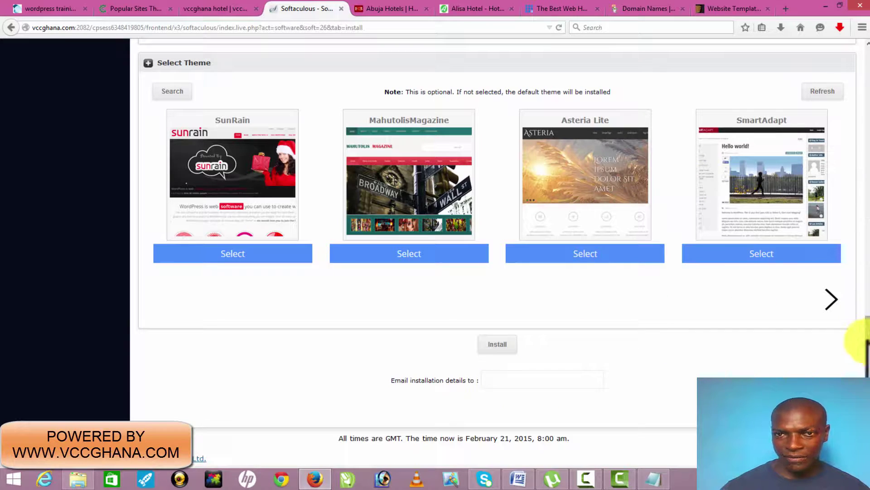
pyautogui.moveTo(866, 345); pyautogui.dragTo(865, 256)
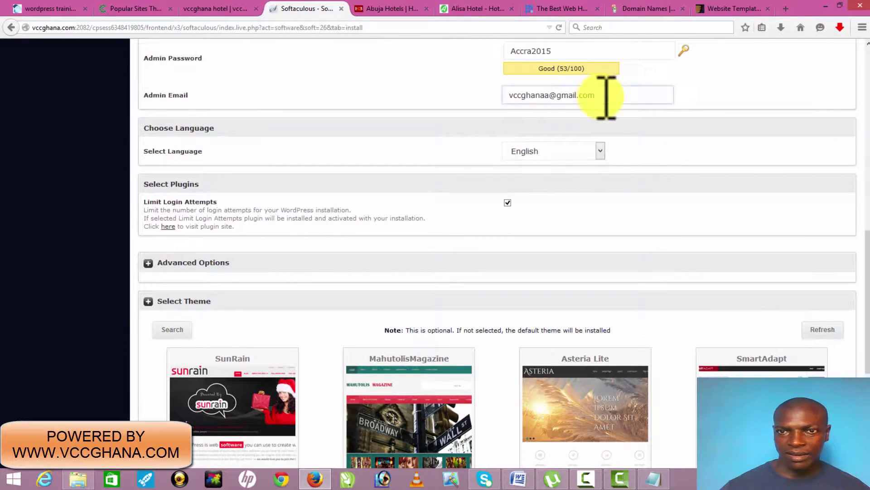
# - Copy the admin e-mail into 'Email installation details to' and start the WordPress install
pyautogui.moveTo(607, 97); pyautogui.dragTo(466, 118)
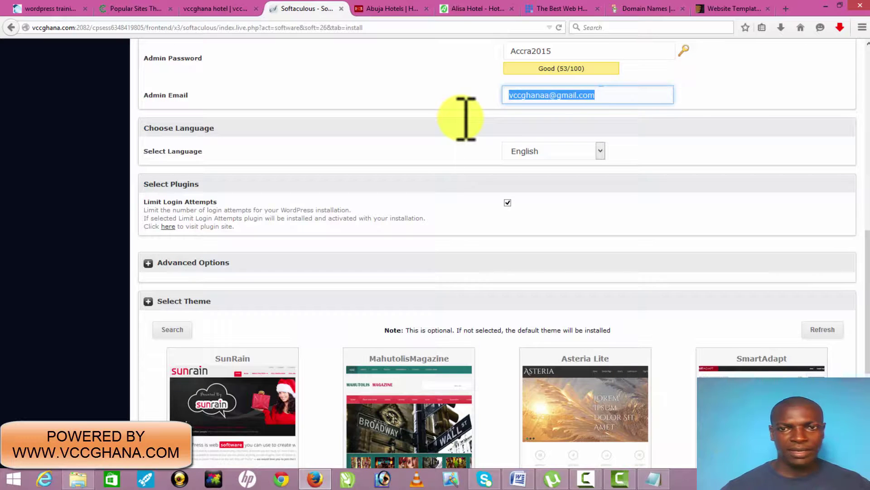
pyautogui.moveTo(860, 256); pyautogui.dragTo(839, 330)
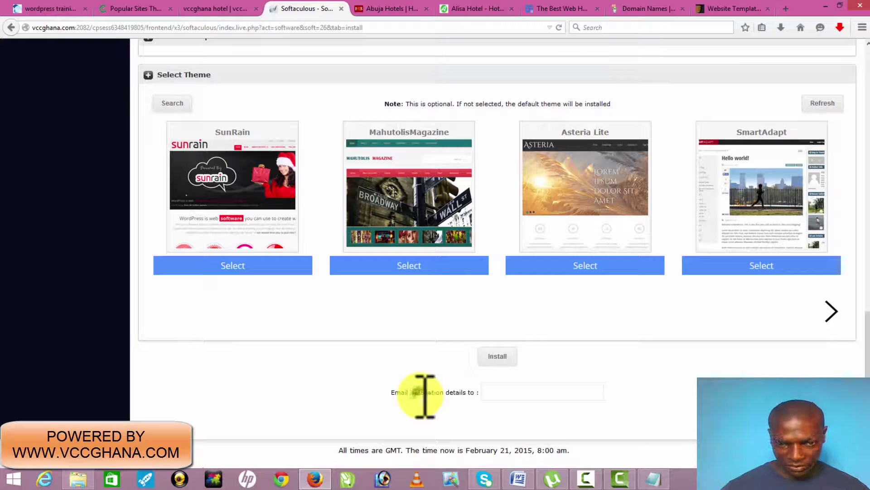
pyautogui.click(504, 360)
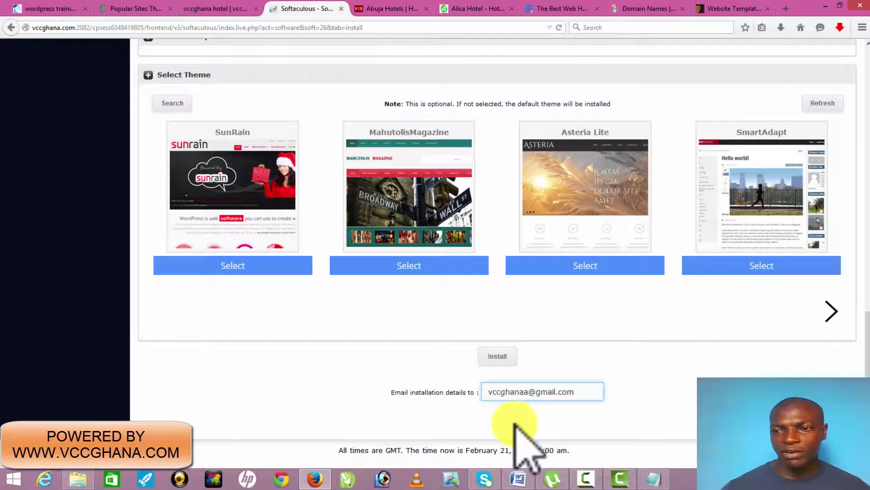
pyautogui.moveTo(866, 315); pyautogui.dragTo(857, 355)
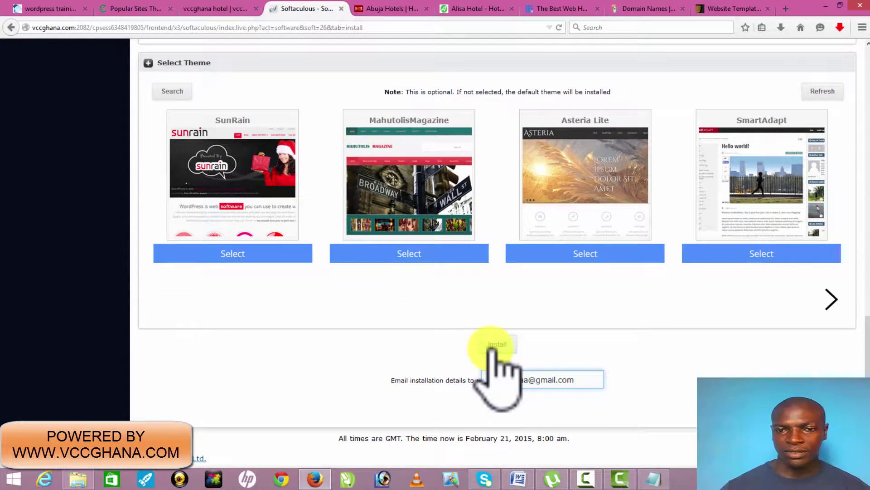
pyautogui.click(494, 347)
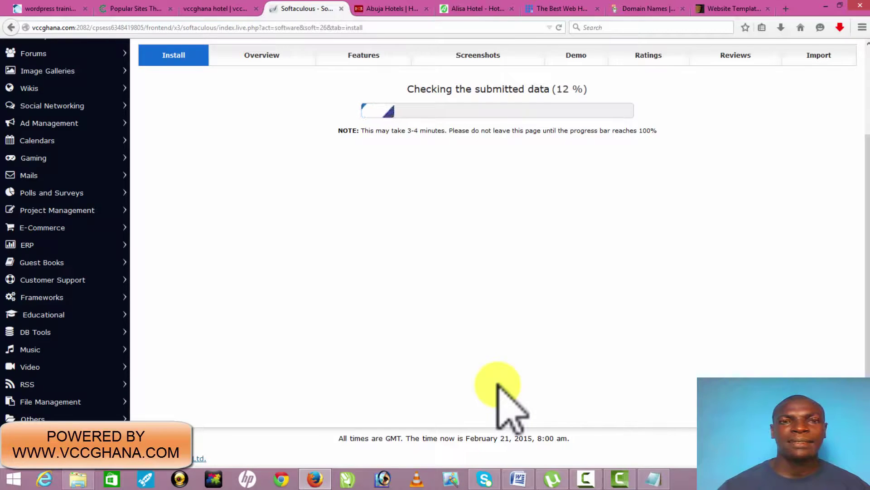
# - Scroll through the Hotel De Bently example website
pyautogui.click(391, 10)
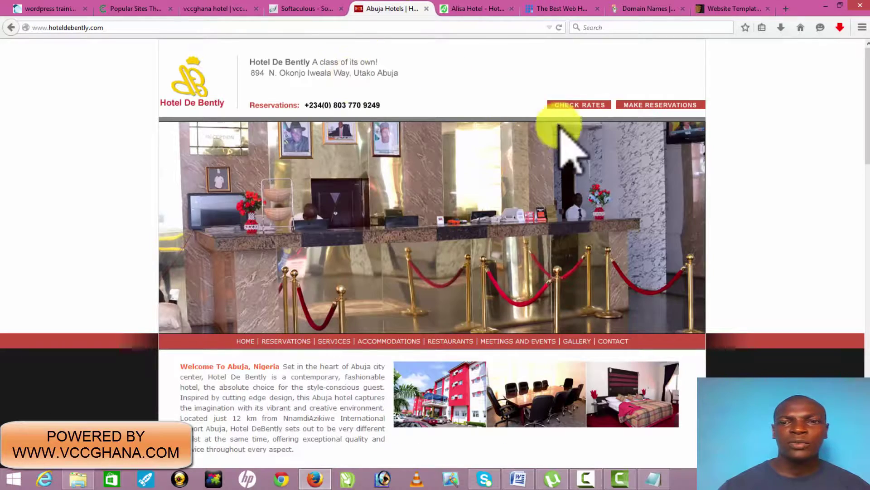
pyautogui.moveTo(865, 68)
pyautogui.mouseDown()
pyautogui.moveTo(864, 163)
pyautogui.moveTo(865, 65)
pyautogui.mouseUp()
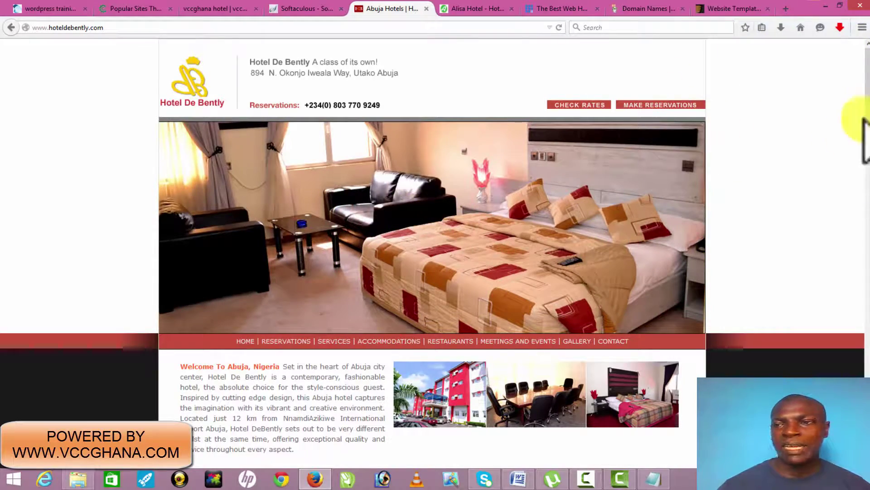
pyautogui.scroll(-10, 852, 129)
pyautogui.scroll(10, 848, 132)
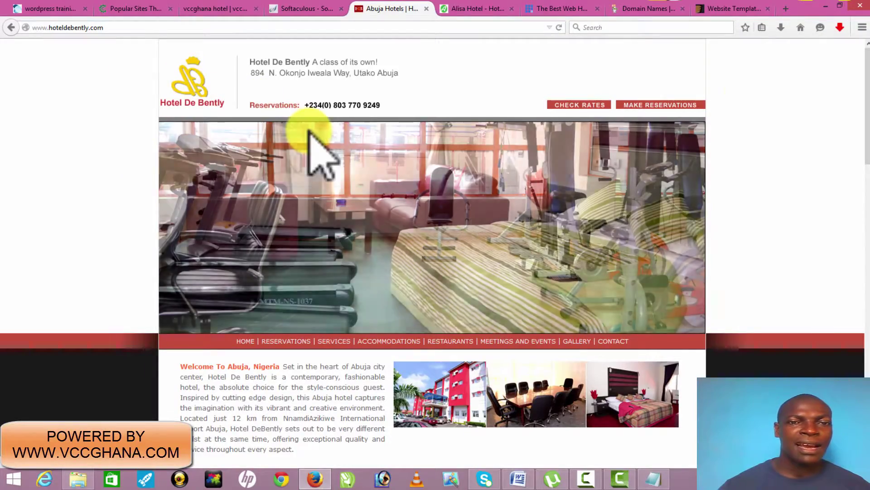
pyautogui.scroll(-15, 858, 118)
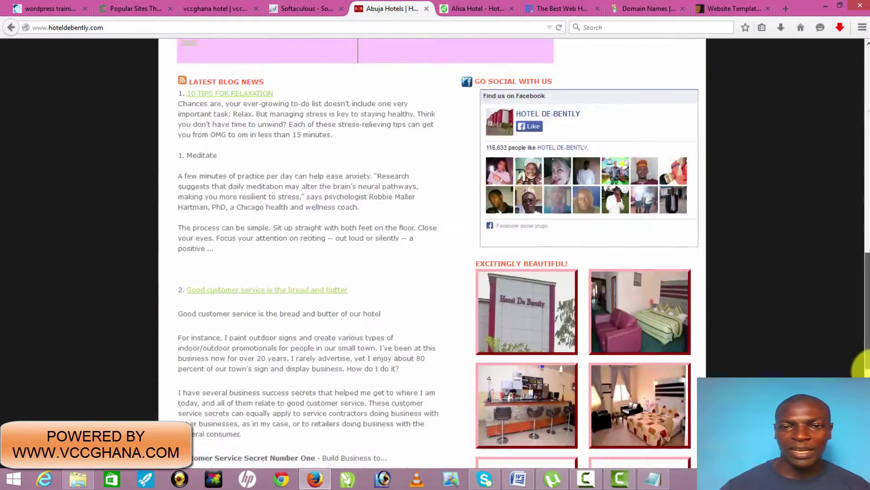
pyautogui.scroll(15, 857, 136)
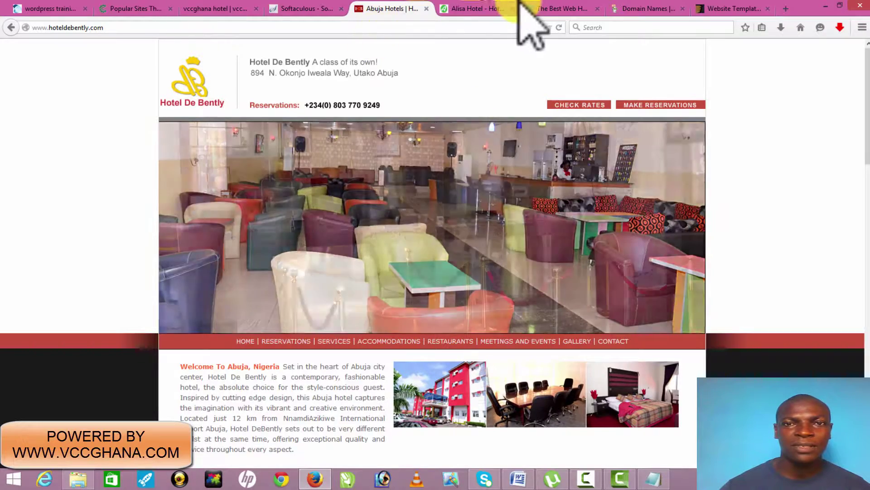
# - Read the Alisa Hotel site's welcome text, then return to the installation page
pyautogui.click(480, 9)
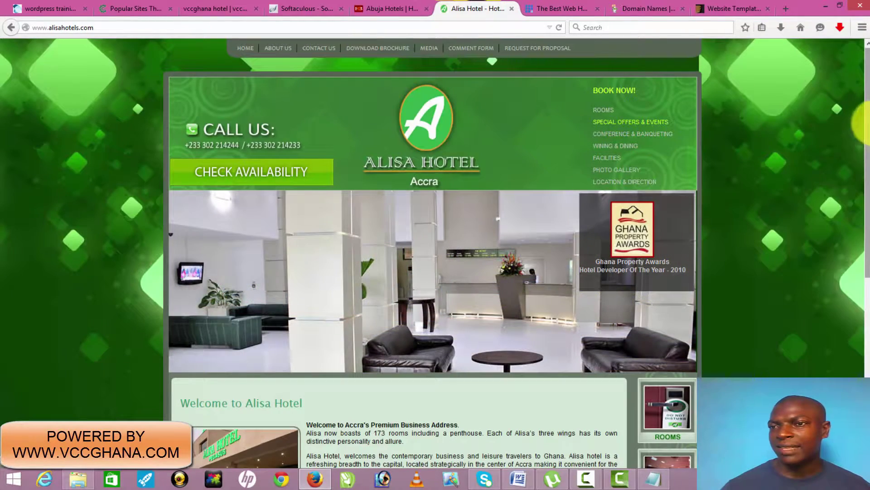
pyautogui.scroll(-10, 861, 127)
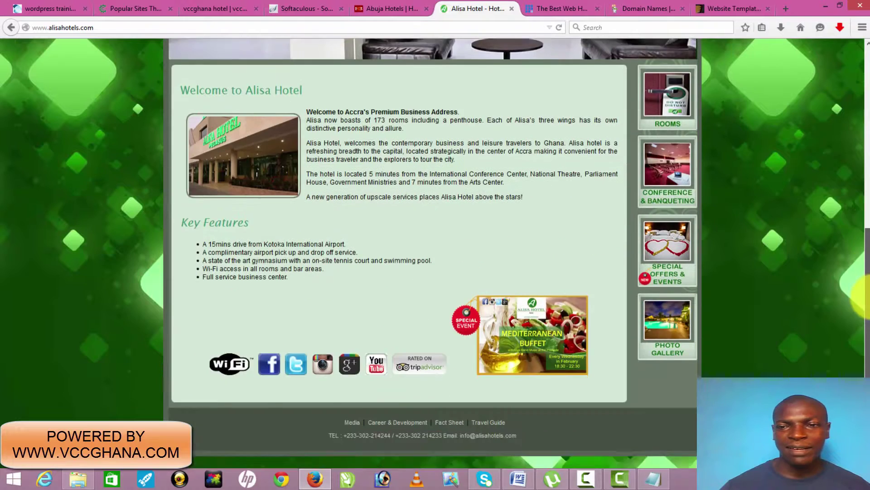
pyautogui.scroll(10, 859, 109)
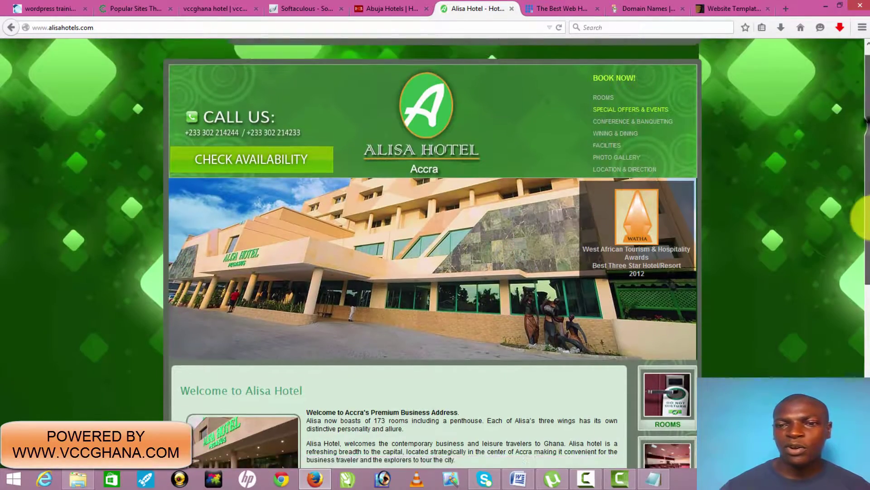
pyautogui.moveTo(867, 122); pyautogui.dragTo(867, 145)
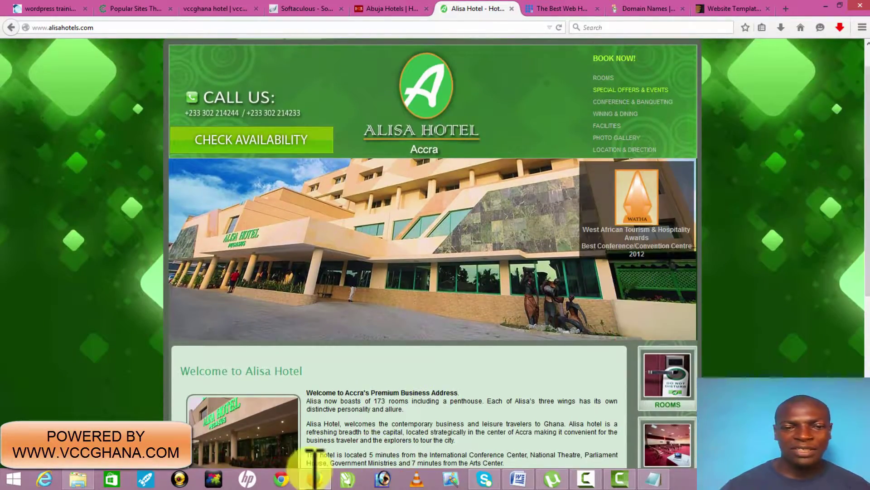
pyautogui.moveTo(306, 392); pyautogui.dragTo(383, 441)
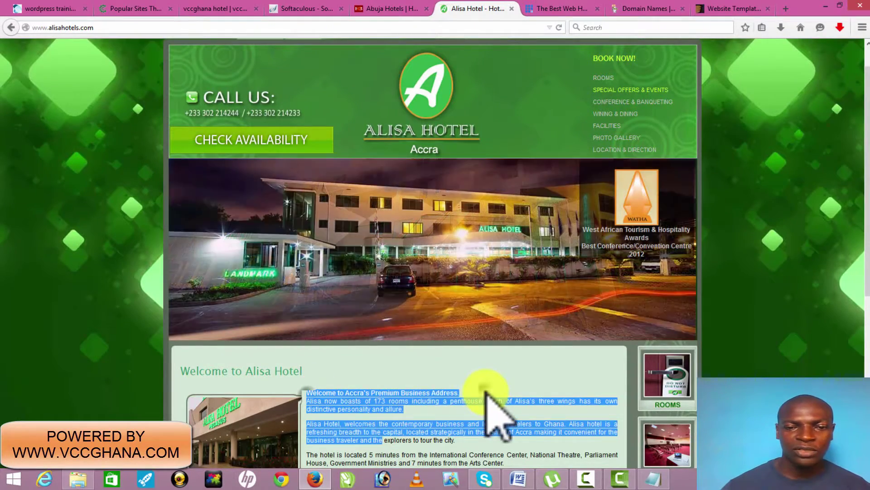
pyautogui.click(486, 390)
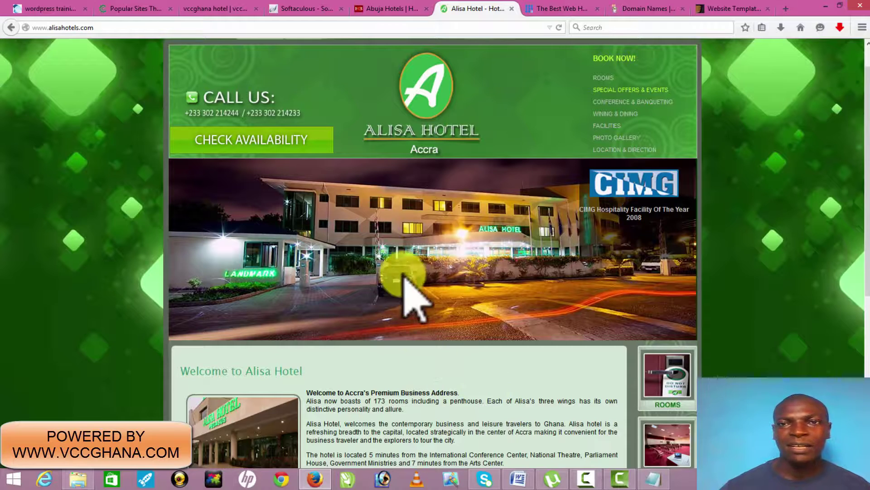
pyautogui.click(294, 8)
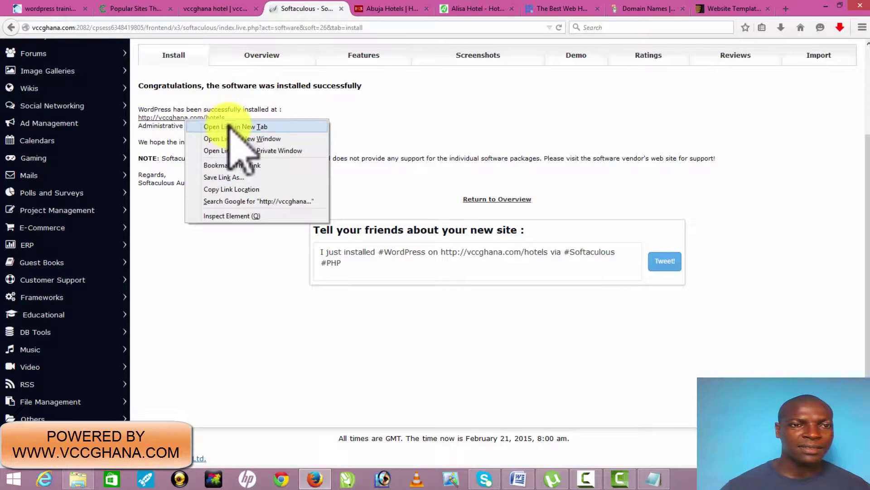
# - Open the vccghana.com/hotels site and its admin URL in new tabs and view the front page
pyautogui.click(229, 127)
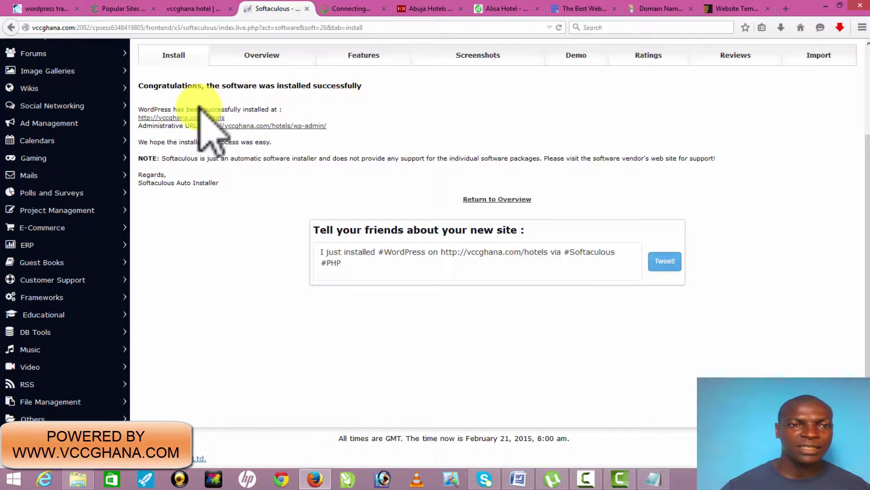
pyautogui.click(363, 8)
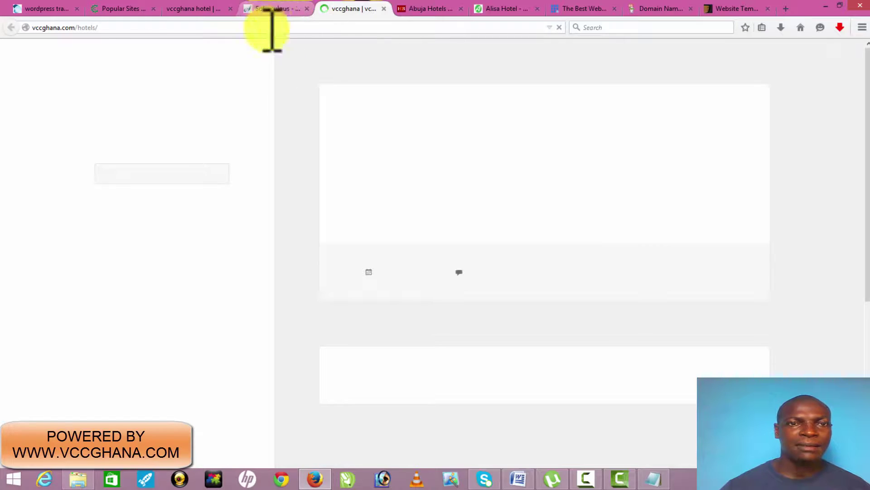
pyautogui.click(270, 9)
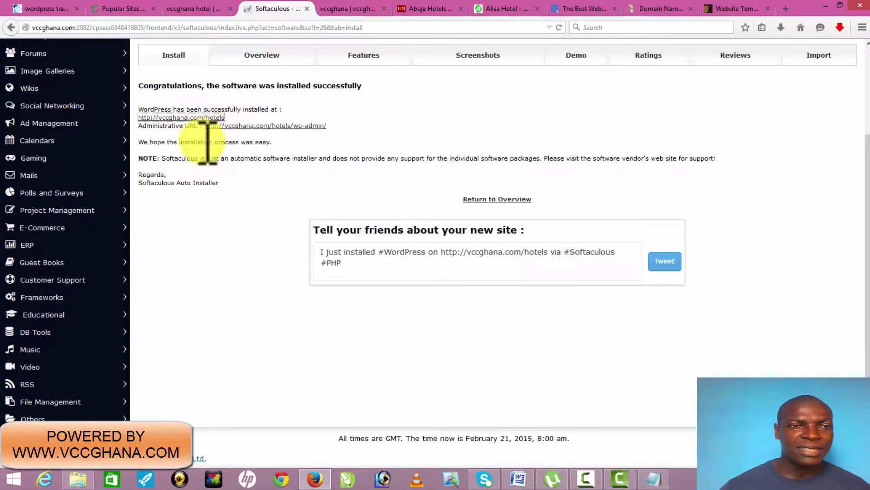
pyautogui.click(238, 126)
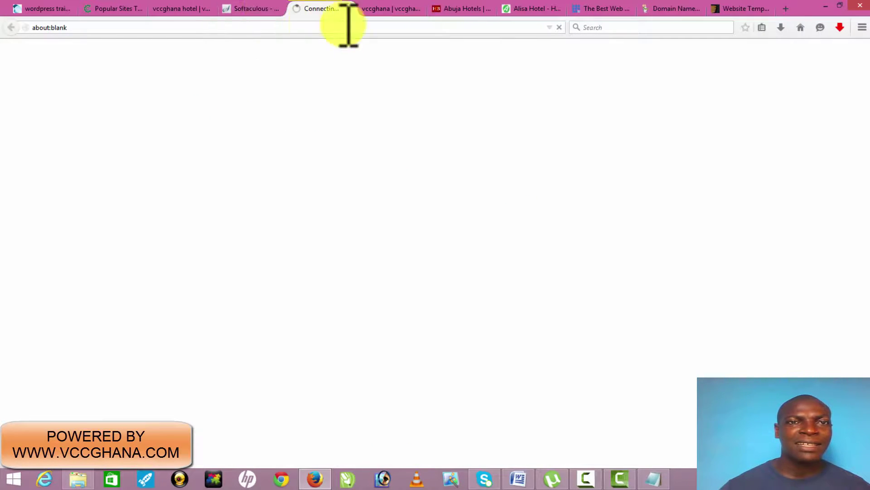
pyautogui.click(383, 13)
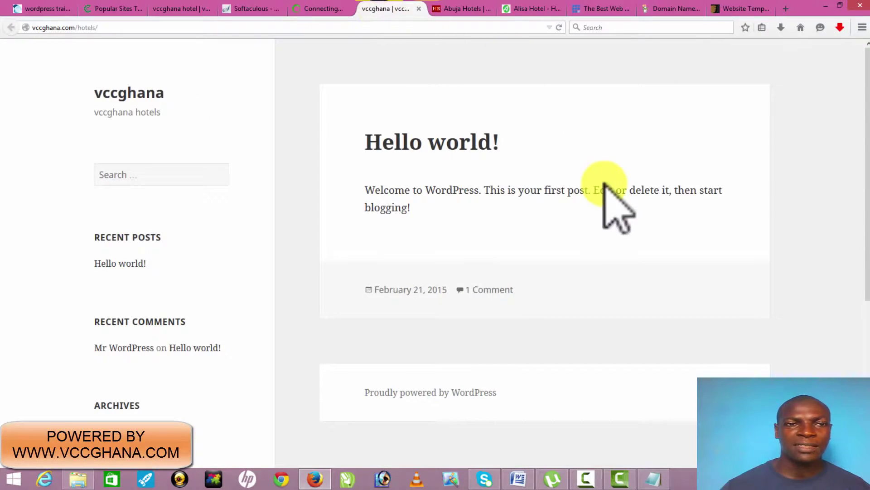
pyautogui.moveTo(866, 159)
pyautogui.mouseDown()
pyautogui.moveTo(865, 360)
pyautogui.moveTo(865, 151)
pyautogui.mouseUp()
pyautogui.moveTo(867, 120)
pyautogui.mouseDown()
pyautogui.moveTo(861, 317)
pyautogui.moveTo(863, 120)
pyautogui.mouseUp()
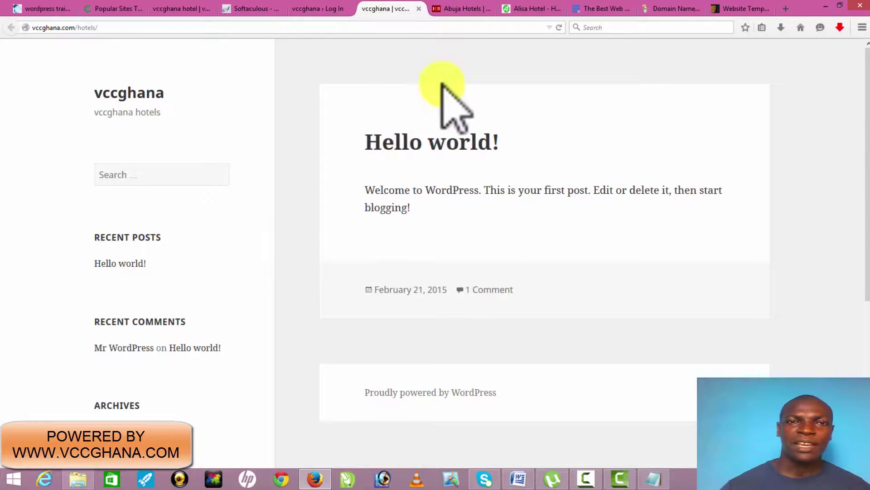
# - Log in to the vccghana.com/hotels admin with the new credentials and dismiss the password prompt
pyautogui.click(316, 7)
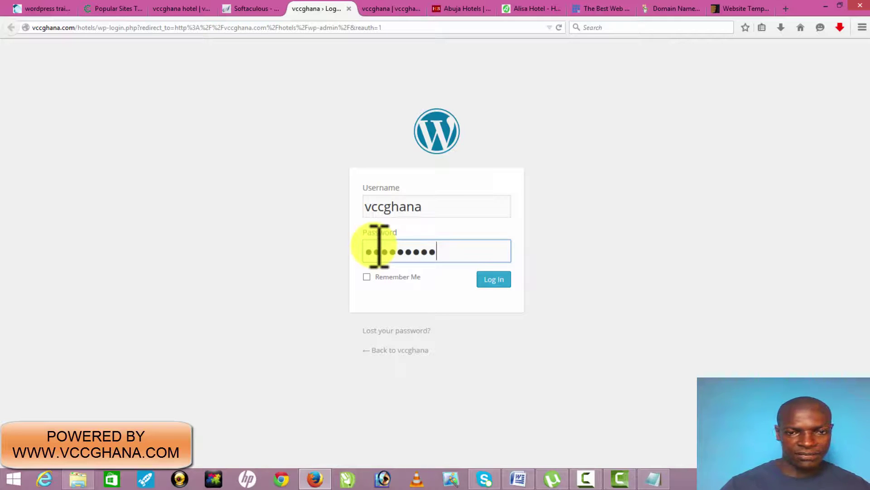
pyautogui.click(499, 278)
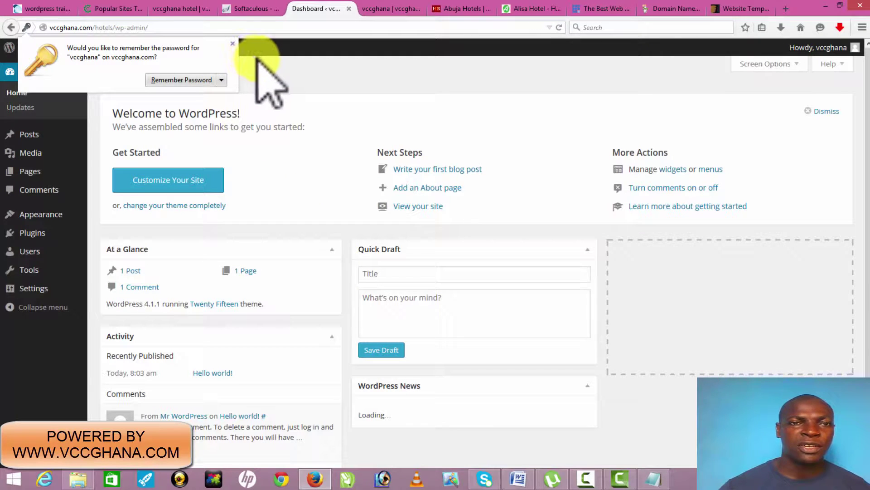
pyautogui.click(232, 44)
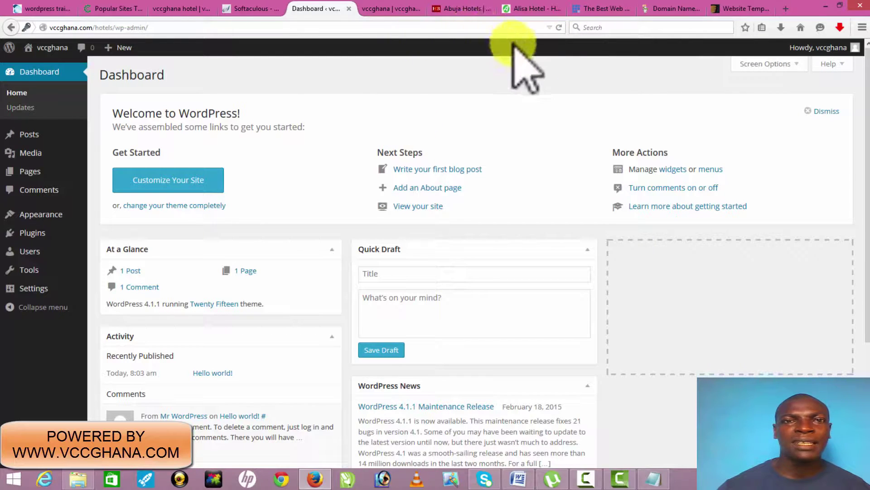
# - Browse the example hotel, popular-sites and training tabs, then check the install page and Dashboard
pyautogui.click(175, 8)
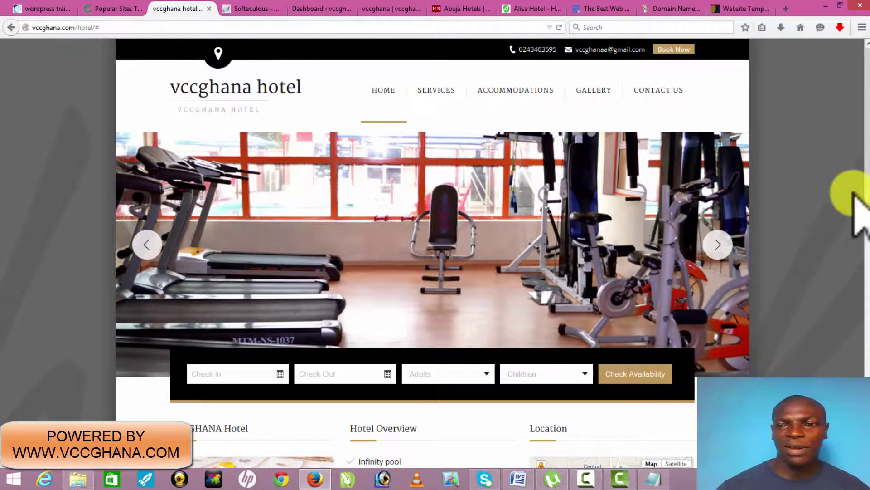
pyautogui.moveTo(864, 93); pyautogui.dragTo(865, 54)
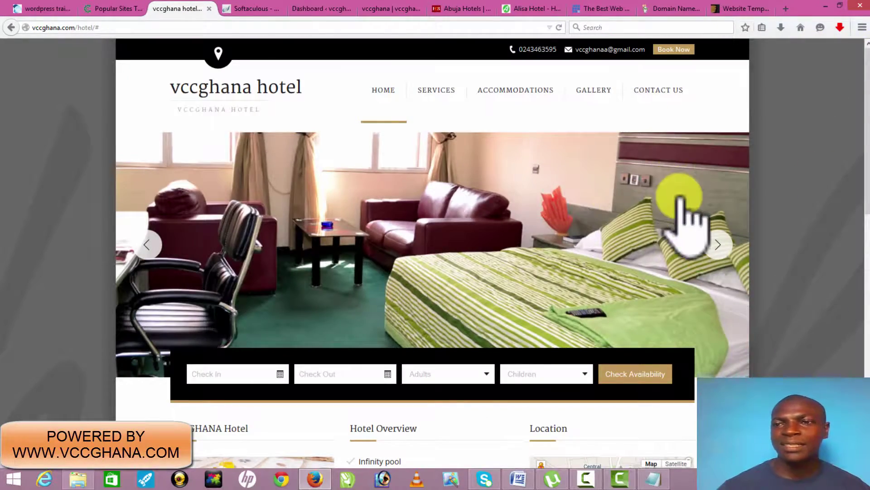
pyautogui.moveTo(864, 119); pyautogui.dragTo(864, 147)
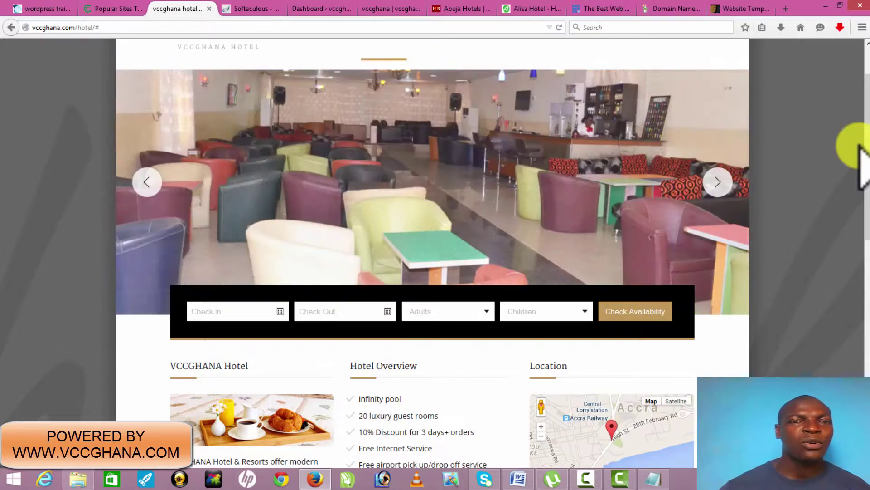
pyautogui.scroll(2, 863, 136)
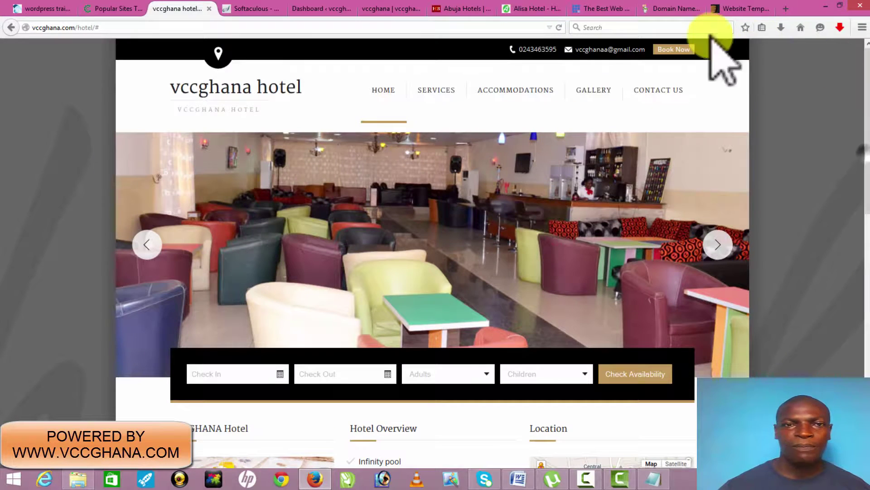
pyautogui.click(109, 8)
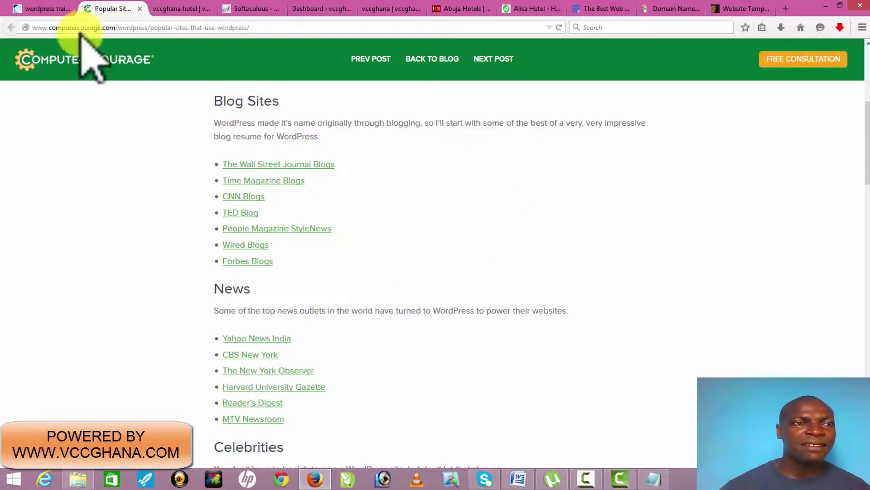
pyautogui.click(40, 8)
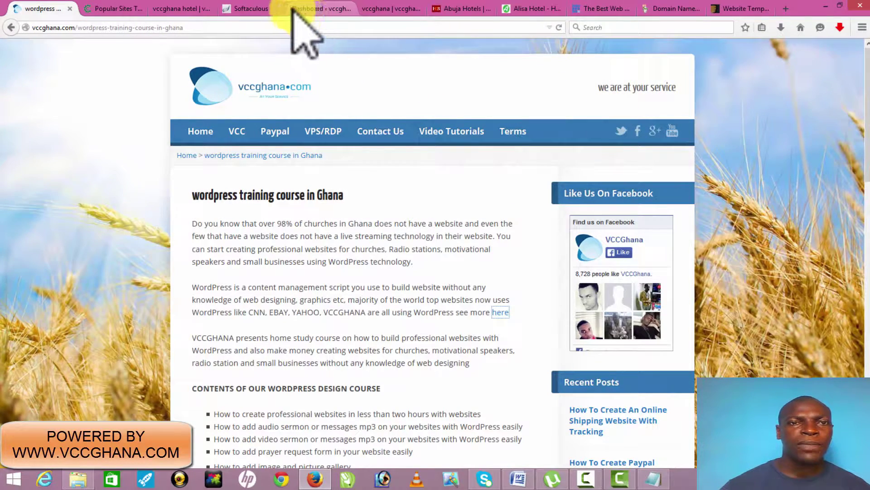
pyautogui.click(262, 6)
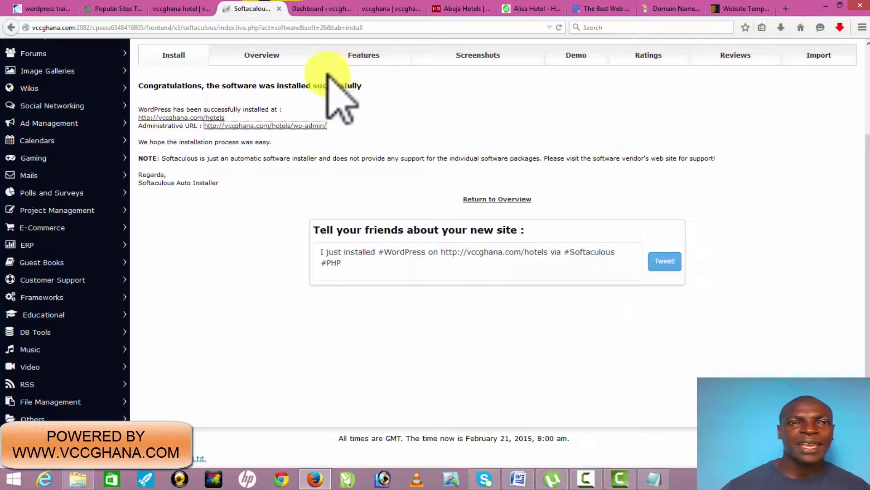
pyautogui.click(322, 6)
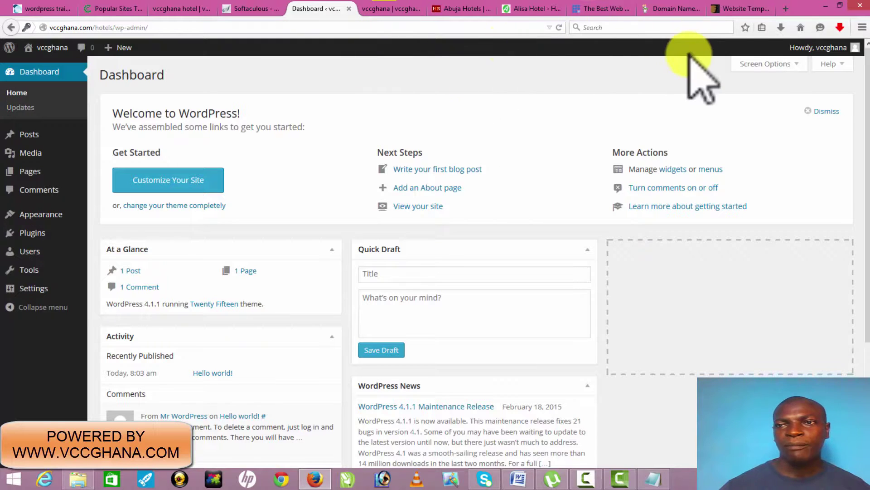
# - In a new tab, search Google for 'wordpress theme for hotel' and scroll through the results
pyautogui.click(786, 9)
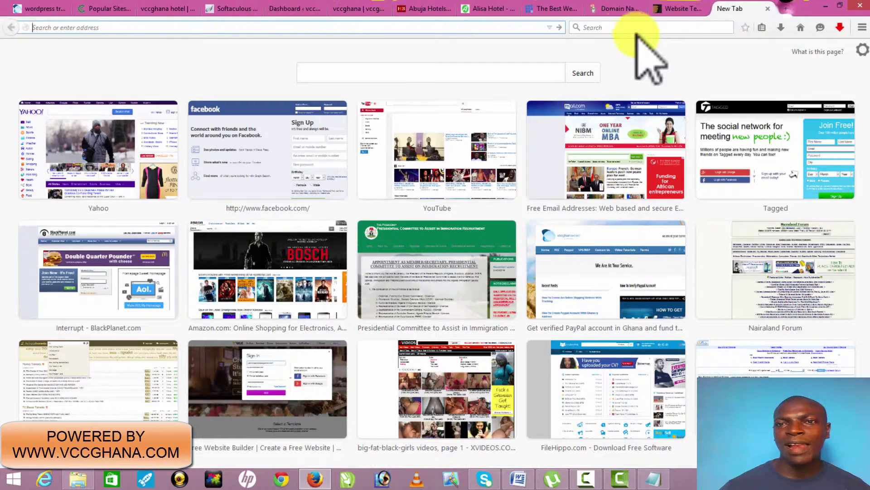
pyautogui.click(628, 27)
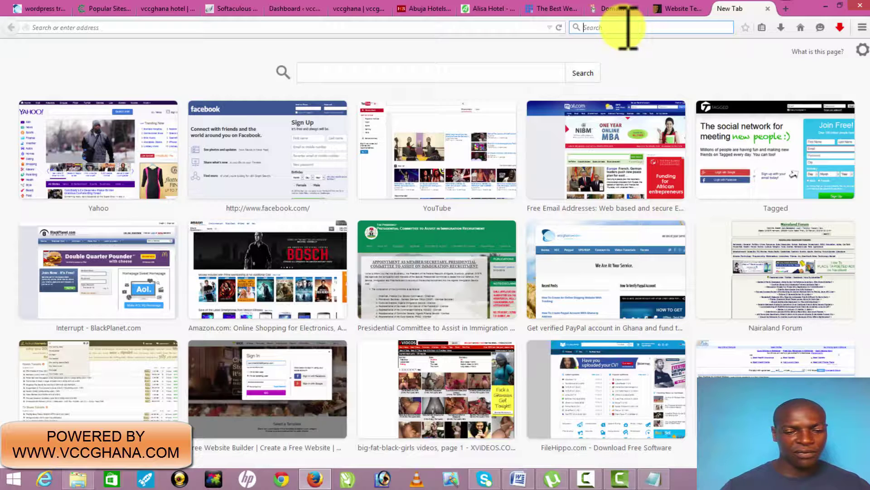
pyautogui.write('wordpress')
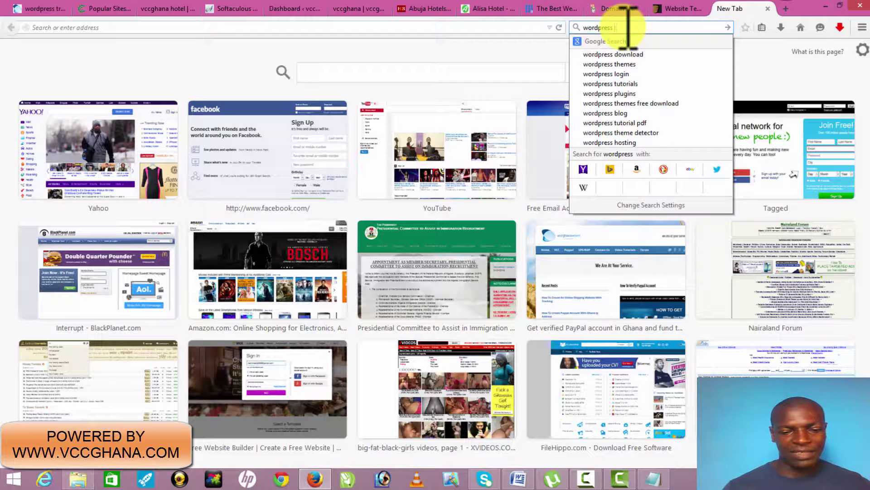
pyautogui.write('theme for hotel')
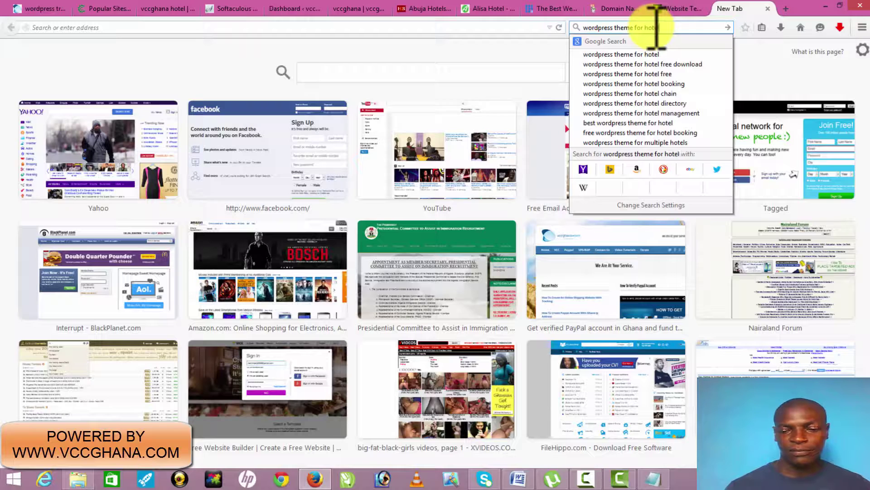
pyautogui.press('Return')
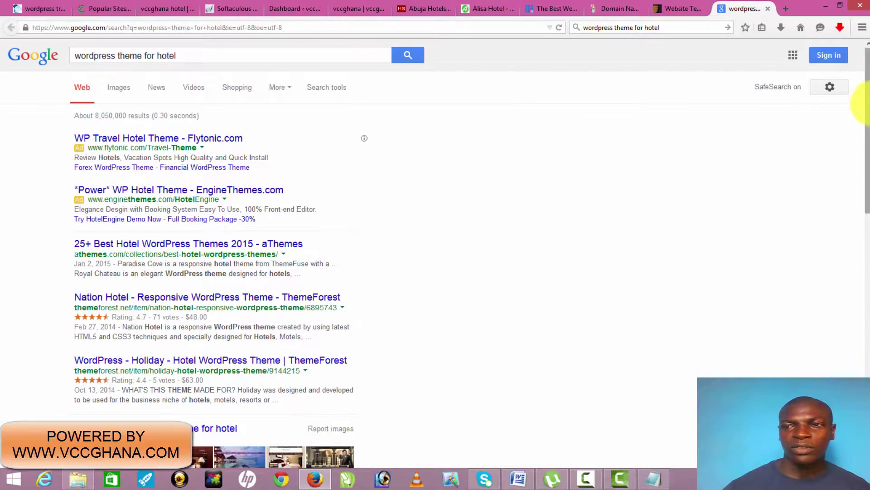
pyautogui.scroll(-4, 861, 136)
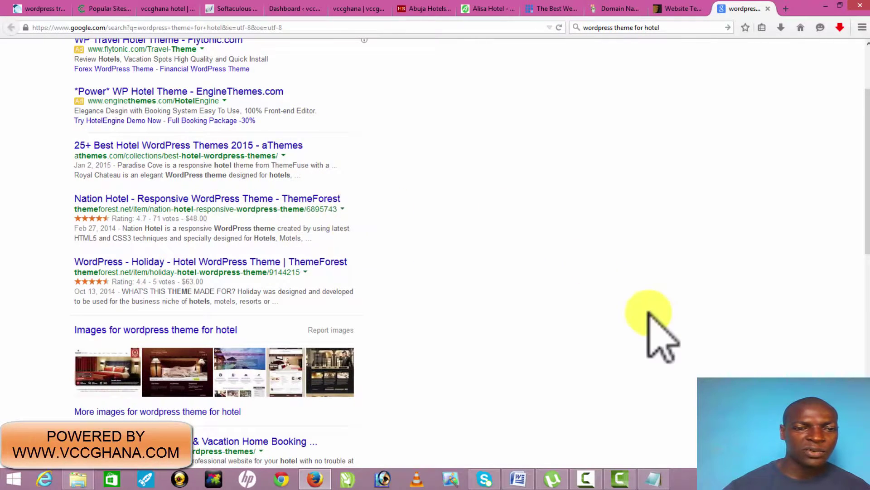
pyautogui.moveTo(863, 183); pyautogui.dragTo(865, 110)
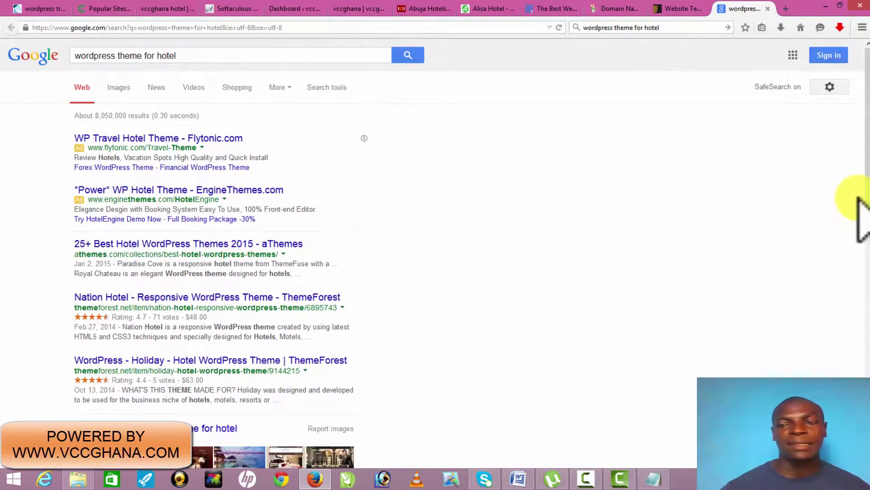
pyautogui.moveTo(865, 163); pyautogui.dragTo(864, 195)
# - On ThemeForest, search the WordPress themes for 'hotel' to reach the Soho Hotel theme page
pyautogui.click(682, 9)
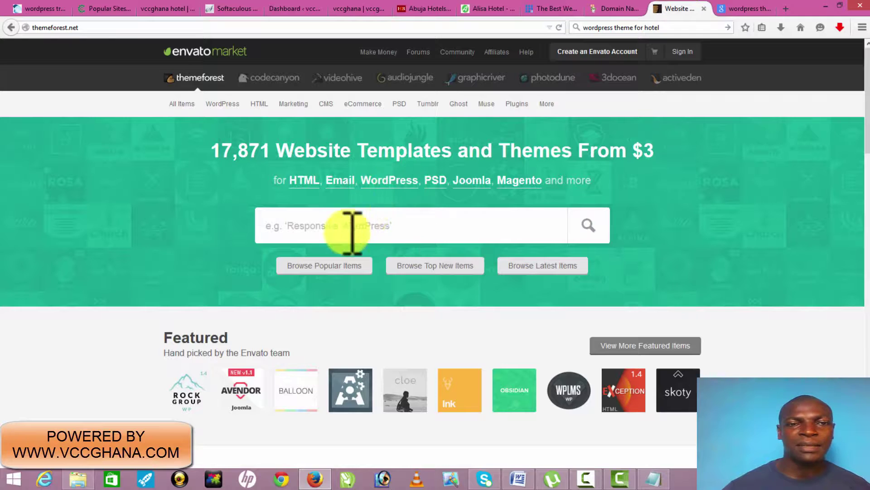
pyautogui.click(95, 27)
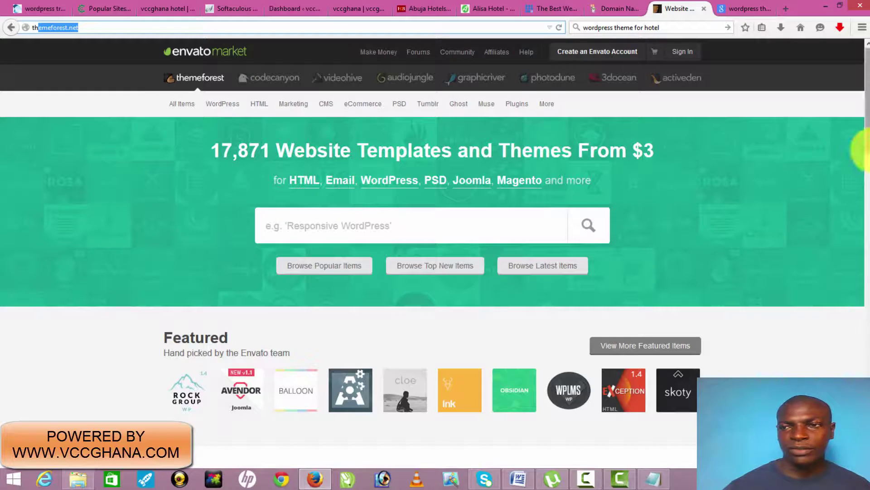
pyautogui.moveTo(858, 130)
pyautogui.mouseDown()
pyautogui.moveTo(860, 350)
pyautogui.moveTo(858, 130)
pyautogui.mouseUp()
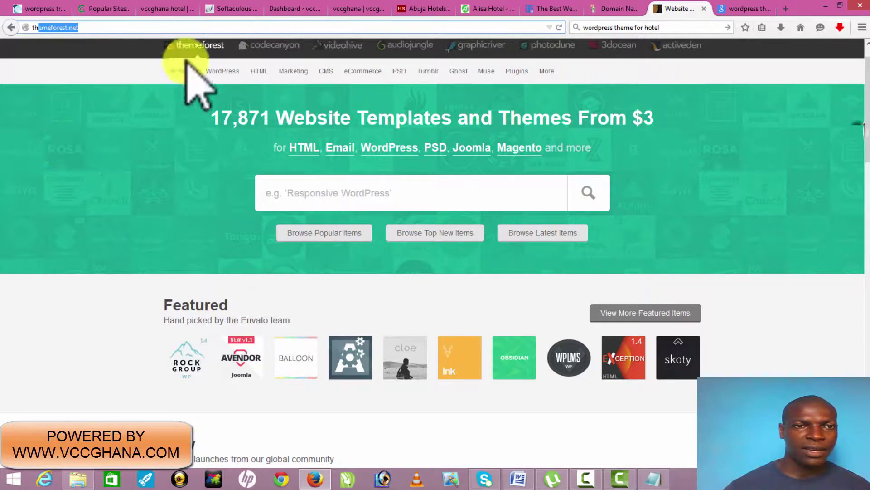
pyautogui.moveTo(232, 74)
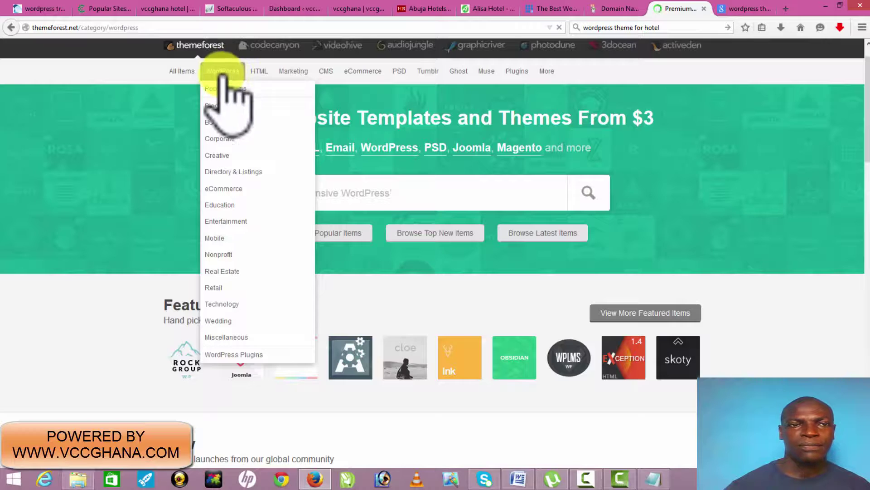
pyautogui.click(225, 72)
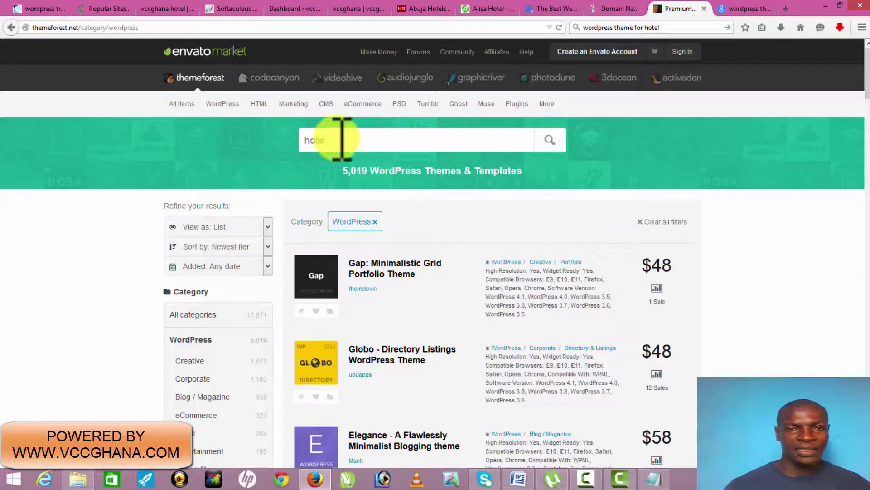
pyautogui.click(544, 142)
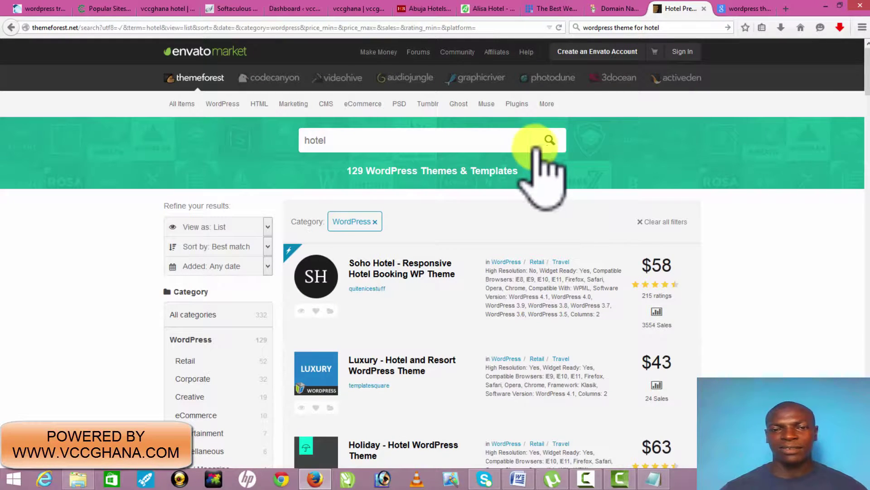
pyautogui.moveTo(867, 86)
pyautogui.mouseDown()
pyautogui.moveTo(856, 136)
pyautogui.moveTo(857, 86)
pyautogui.mouseUp()
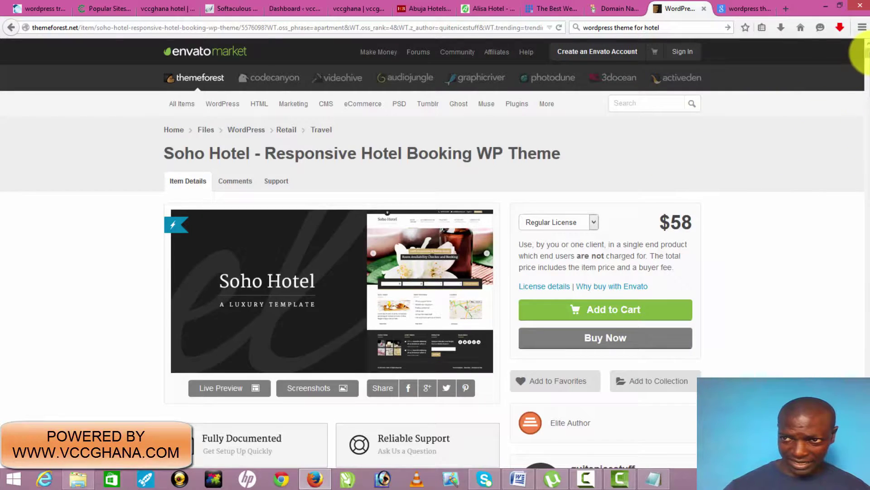
# - Open the Soho Hotel theme's Live Preview in a new tab and look through it
pyautogui.scroll(-3, 863, 52)
pyautogui.scroll(3, 863, 53)
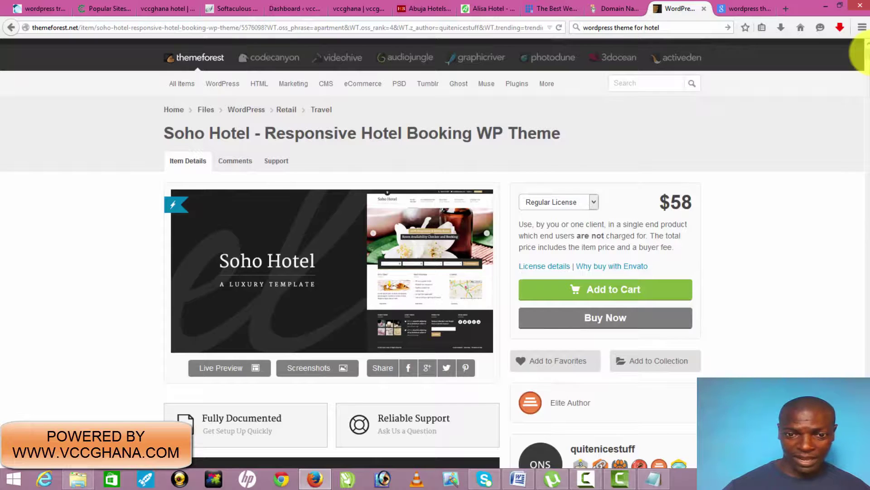
pyautogui.scroll(1, 866, 52)
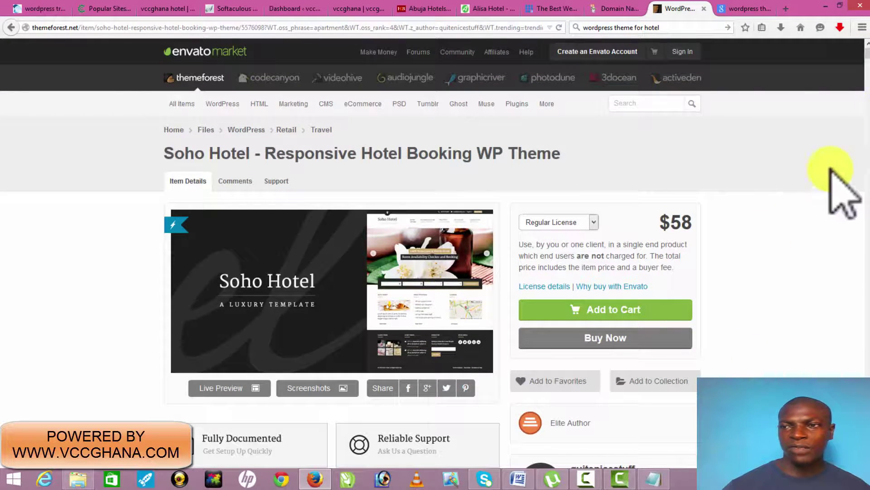
pyautogui.scroll(-5, 867, 51)
pyautogui.scroll(2, 866, 51)
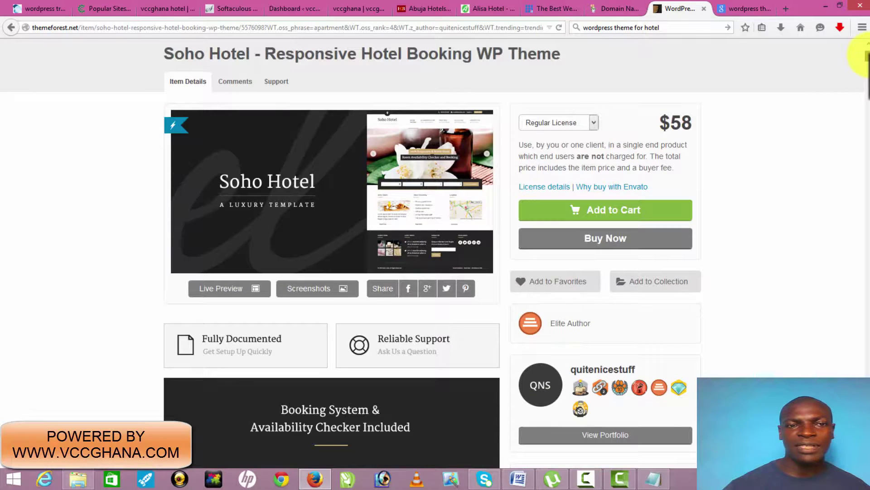
pyautogui.rightClick(209, 293)
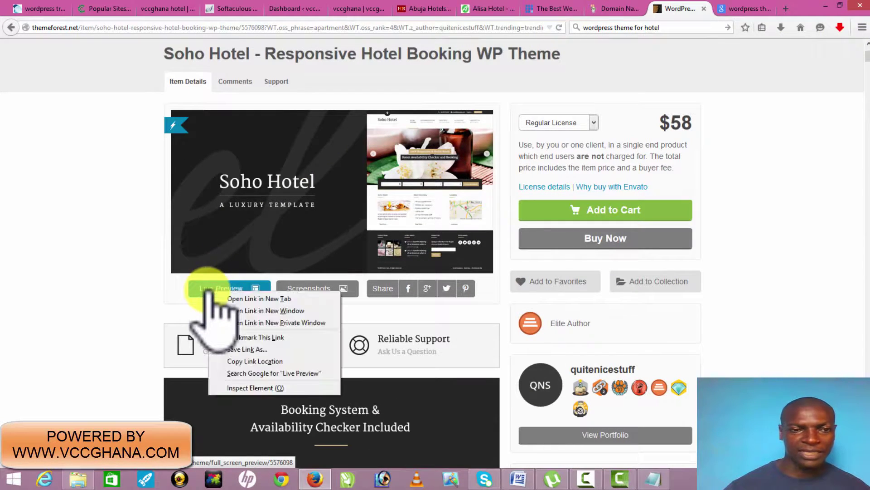
pyautogui.click(250, 298)
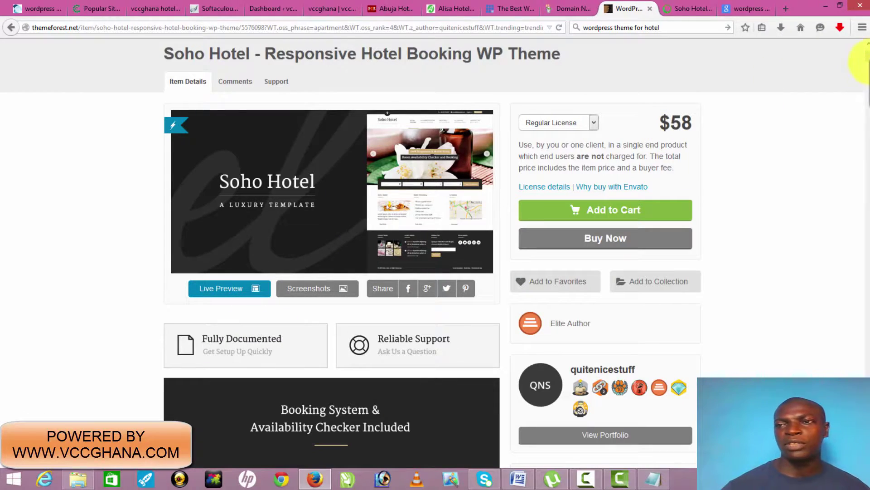
pyautogui.moveTo(866, 57); pyautogui.dragTo(839, 30)
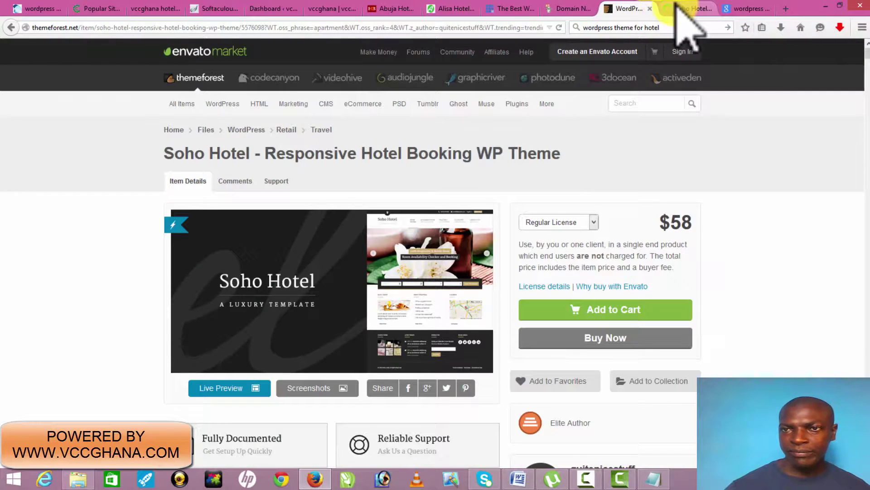
pyautogui.click(689, 9)
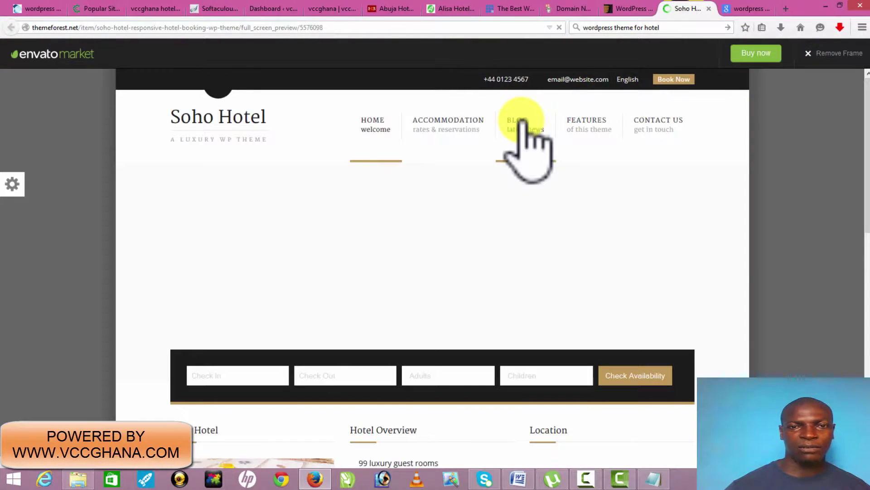
pyautogui.moveTo(866, 134); pyautogui.dragTo(845, 88)
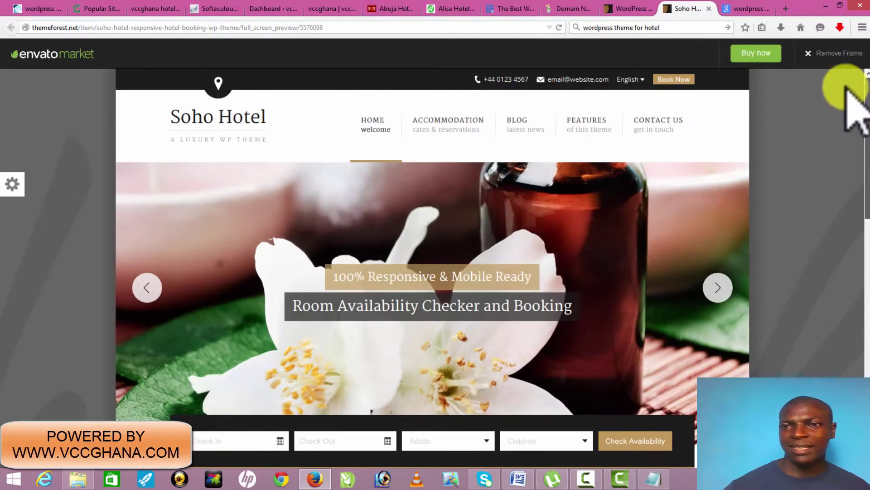
# - Compare the preview with the vccghana hotel site
pyautogui.click(154, 8)
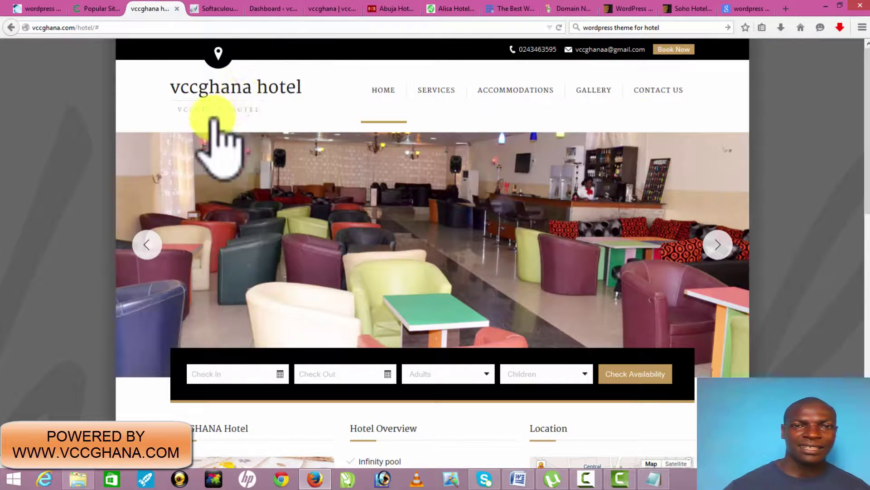
pyautogui.moveTo(867, 93); pyautogui.dragTo(858, 42)
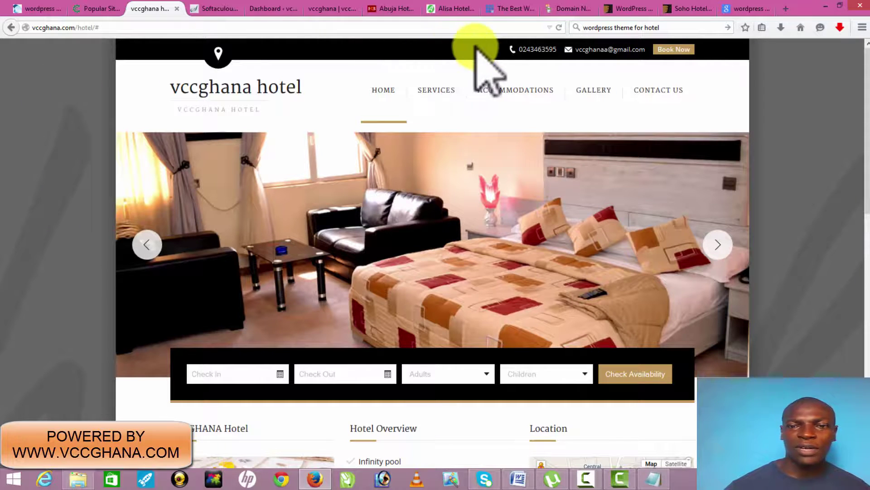
pyautogui.scroll(-10, 861, 197)
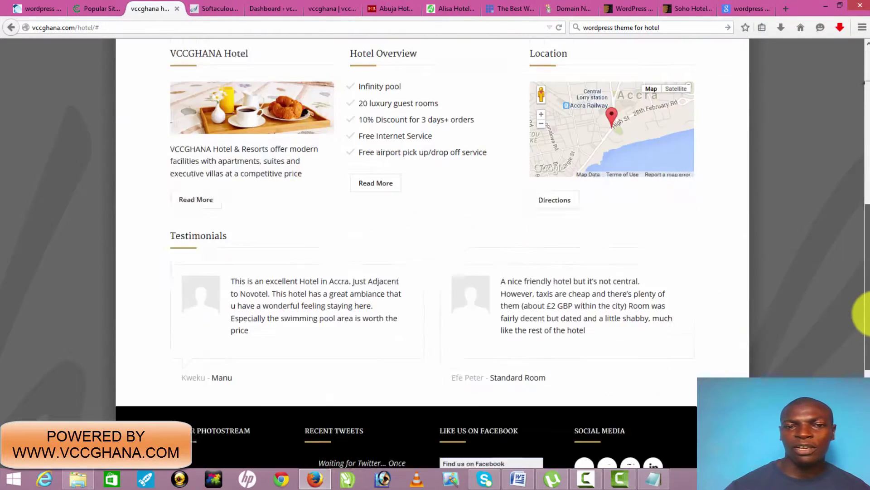
pyautogui.scroll(10, 857, 136)
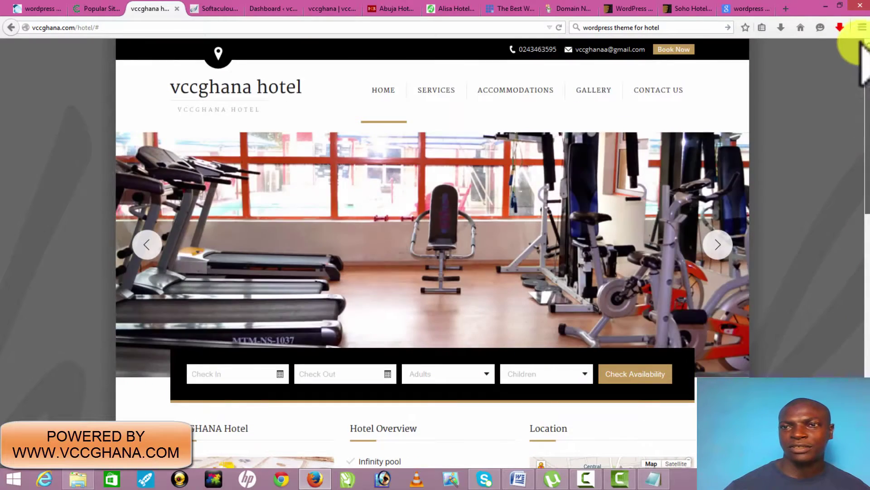
# - Close the Soho Hotel preview and theme tabs, then bring up the Soho_Hotel_v1.9.3 Documentation folder
pyautogui.click(685, 8)
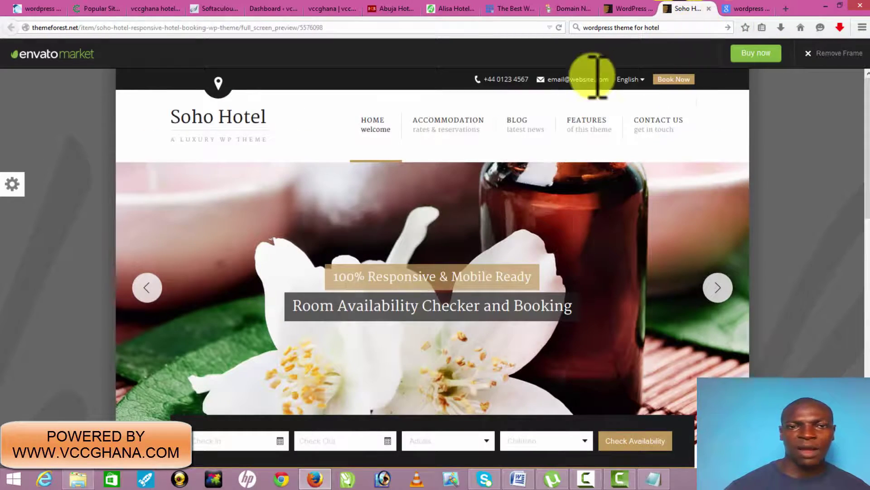
pyautogui.click(710, 9)
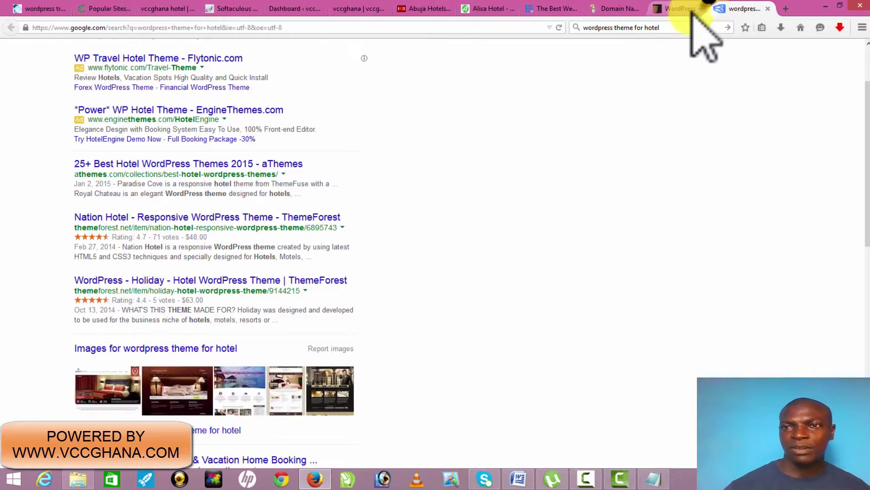
pyautogui.click(669, 9)
pyautogui.click(704, 9)
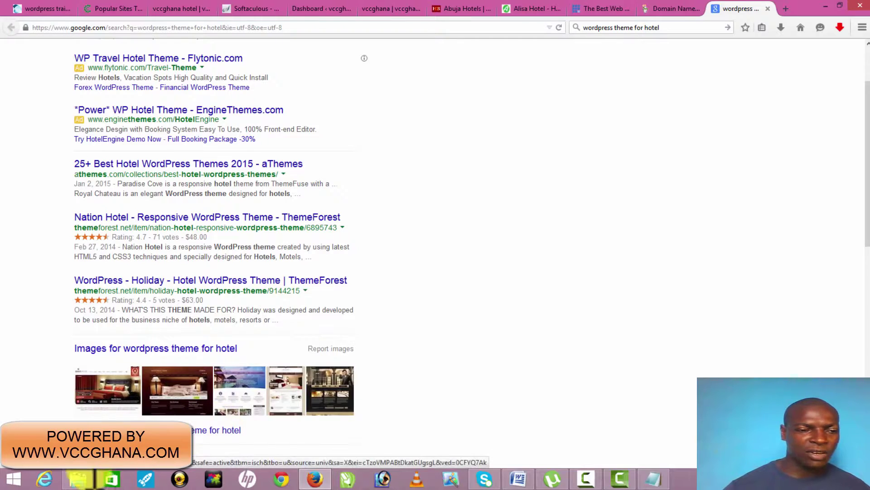
pyautogui.click(78, 479)
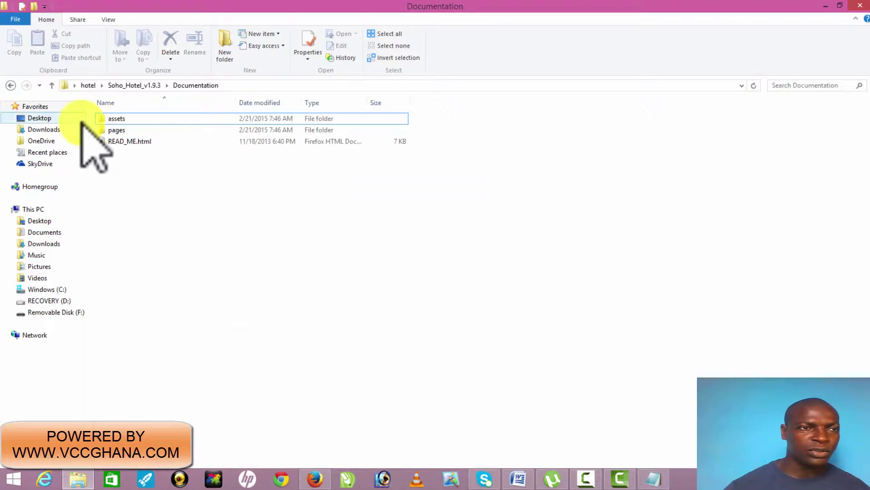
# - Locate sohohotel.zip in the Soho_Hotel_v1.9.3 Theme folder, then return to the hotel folder
pyautogui.click(10, 85)
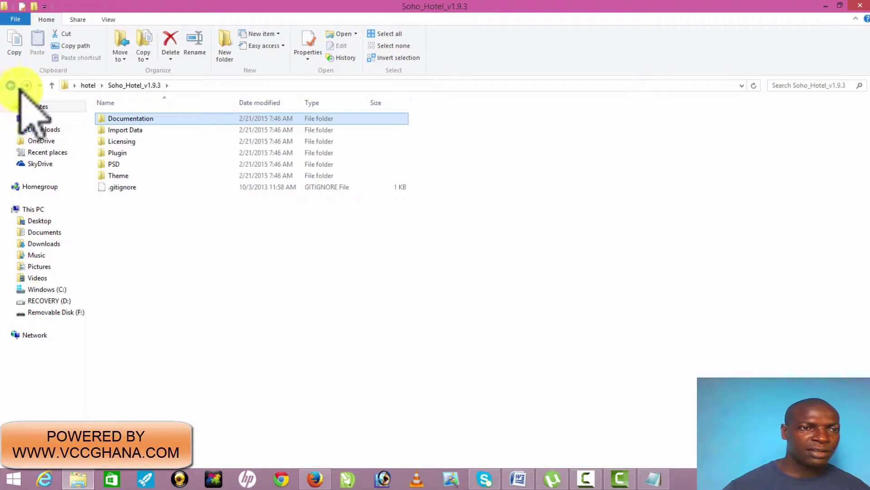
pyautogui.click(10, 85)
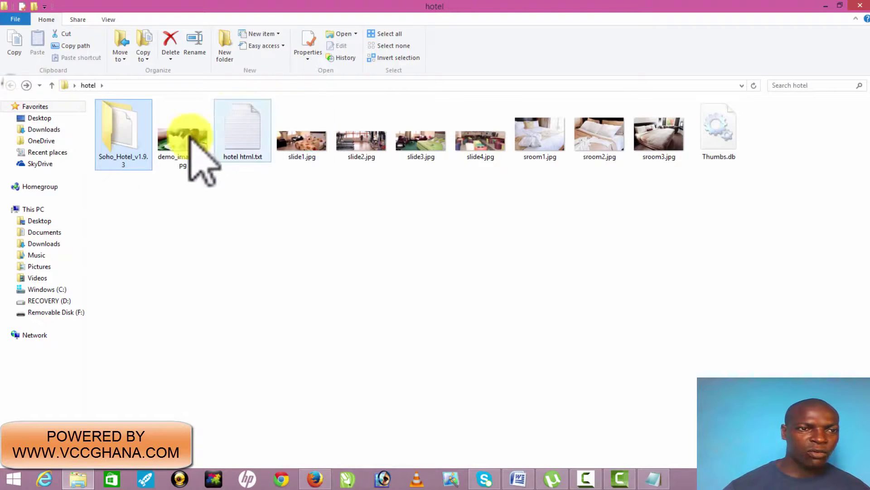
pyautogui.click(116, 148)
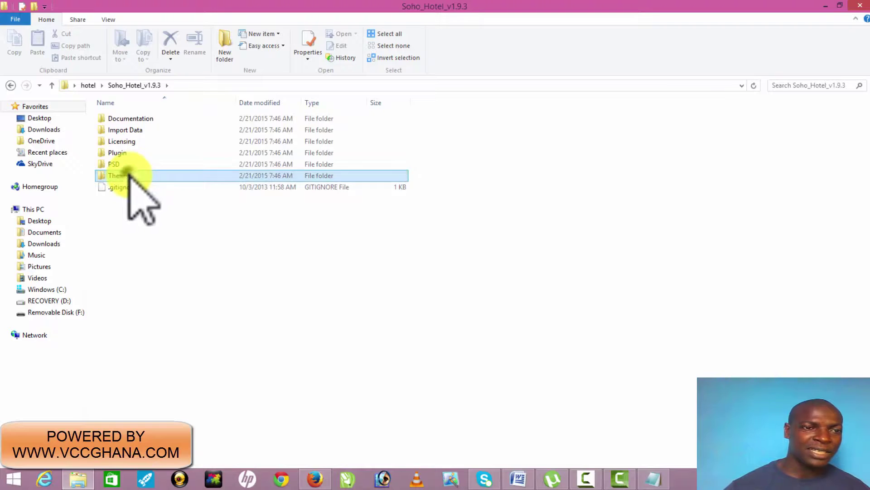
pyautogui.doubleClick(129, 175)
pyautogui.click(133, 130)
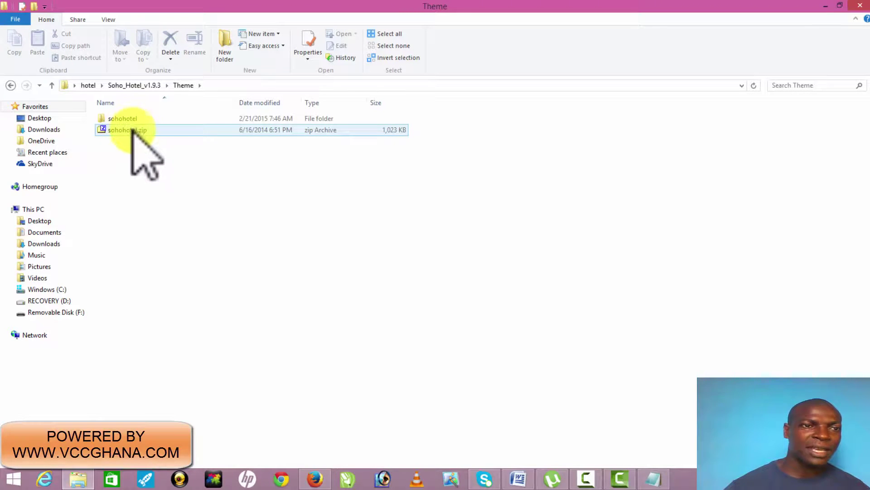
pyautogui.click(10, 85)
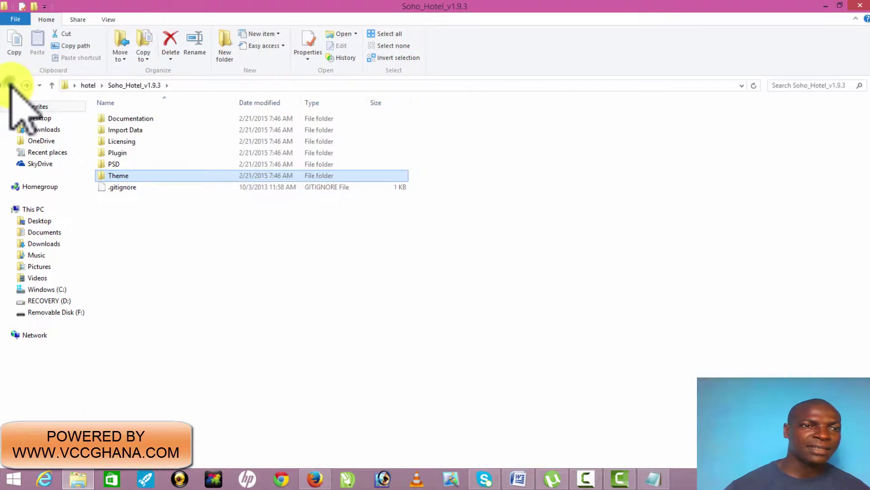
pyautogui.click(10, 85)
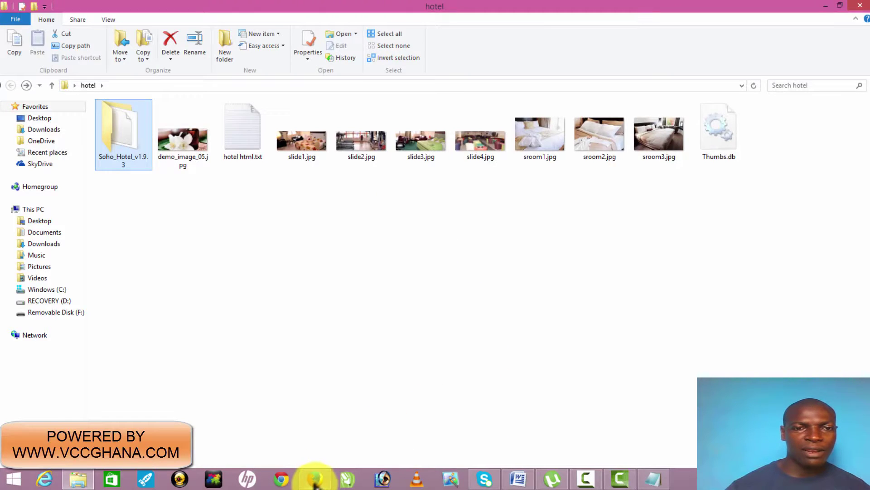
pyautogui.click(315, 479)
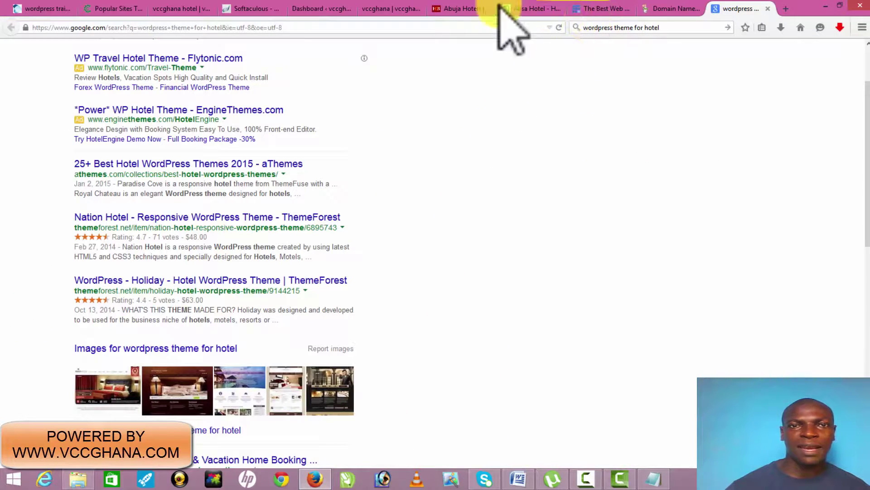
# - In the Dashboard, go to Appearance > Themes > Add New and choose Upload Theme
pyautogui.click(399, 8)
pyautogui.click(330, 7)
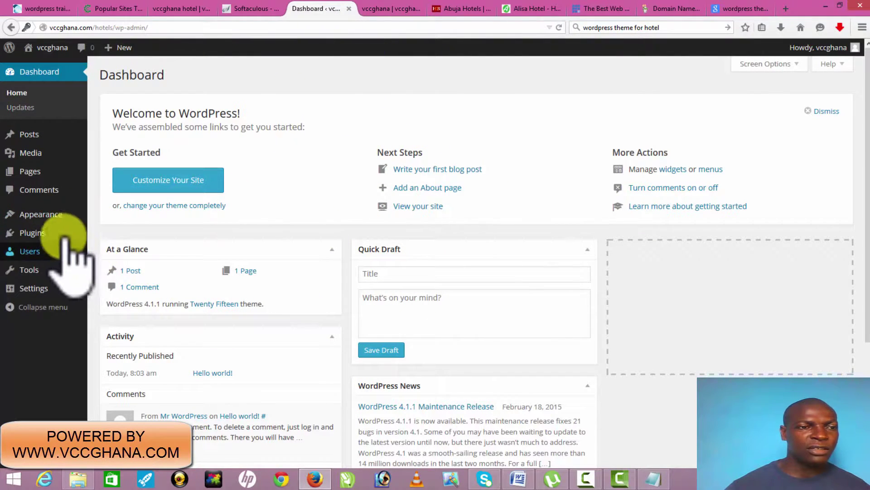
pyautogui.moveTo(54, 217)
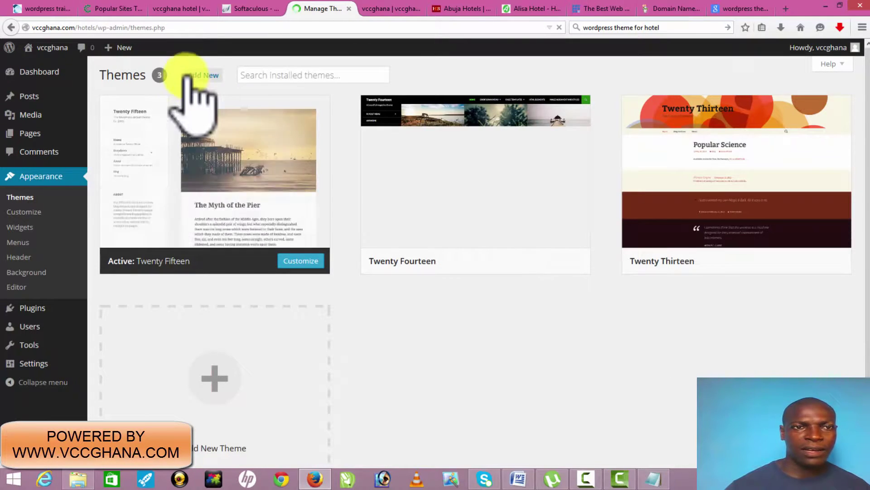
pyautogui.click(197, 74)
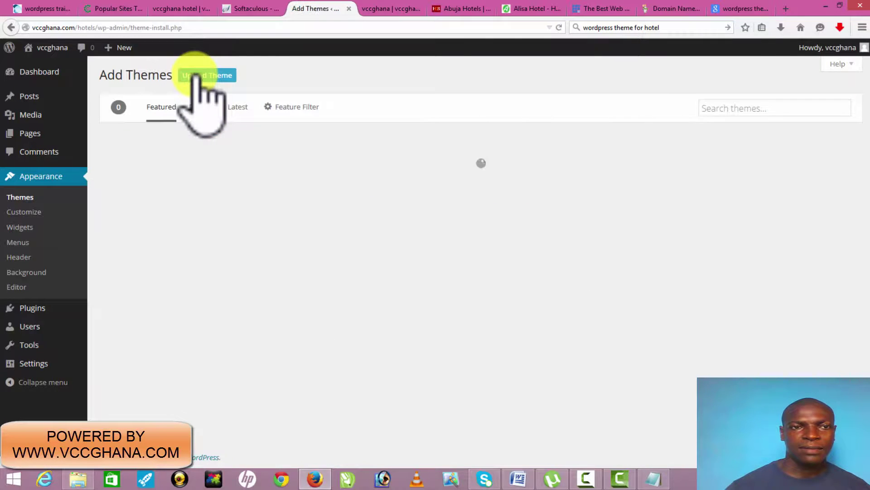
pyautogui.moveTo(314, 148)
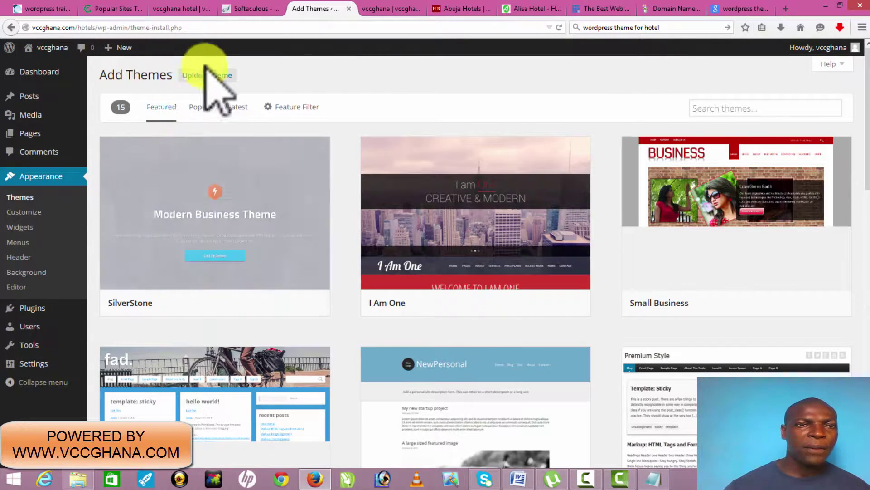
pyautogui.click(195, 75)
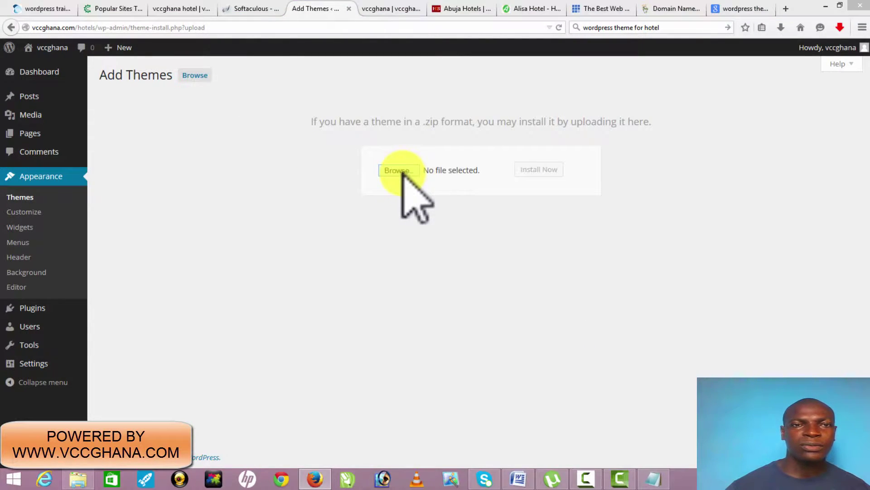
# - Browse to hotel > Soho_Hotel_v1.9.3 > Theme and select sohohotel.zip as the upload file
pyautogui.click(399, 171)
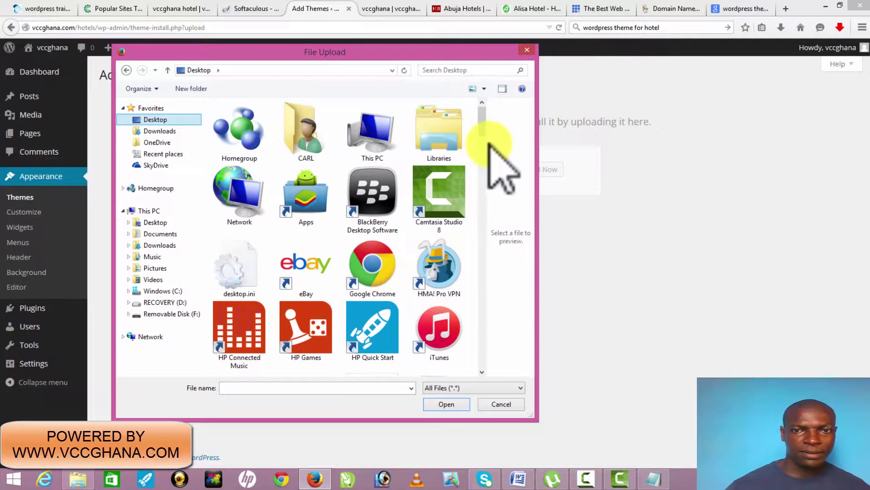
pyautogui.scroll(-2, 483, 130)
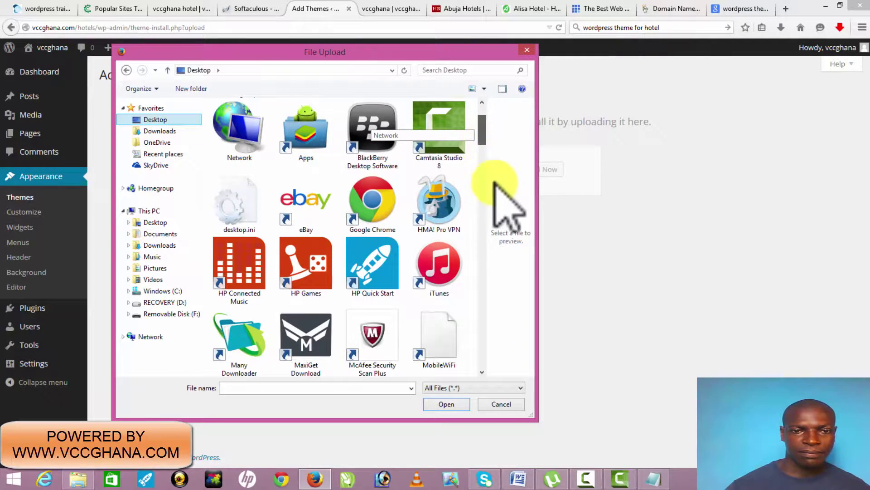
pyautogui.moveTo(483, 139); pyautogui.dragTo(485, 197)
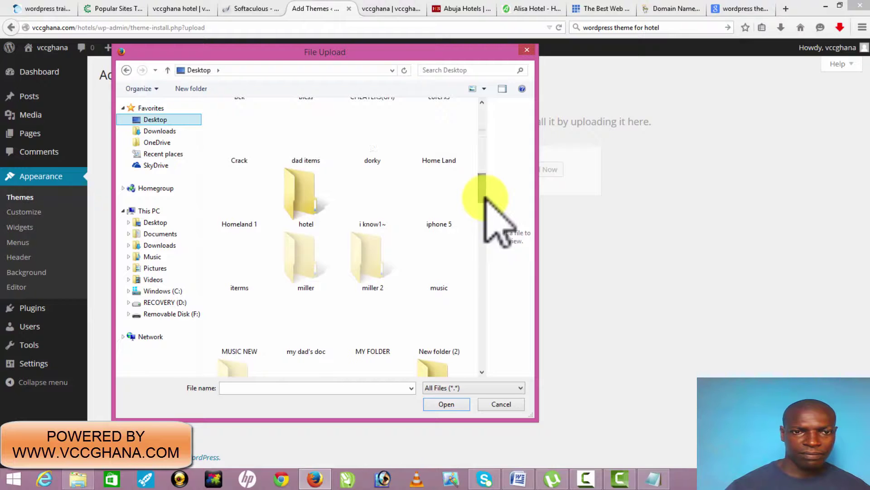
pyautogui.doubleClick(305, 188)
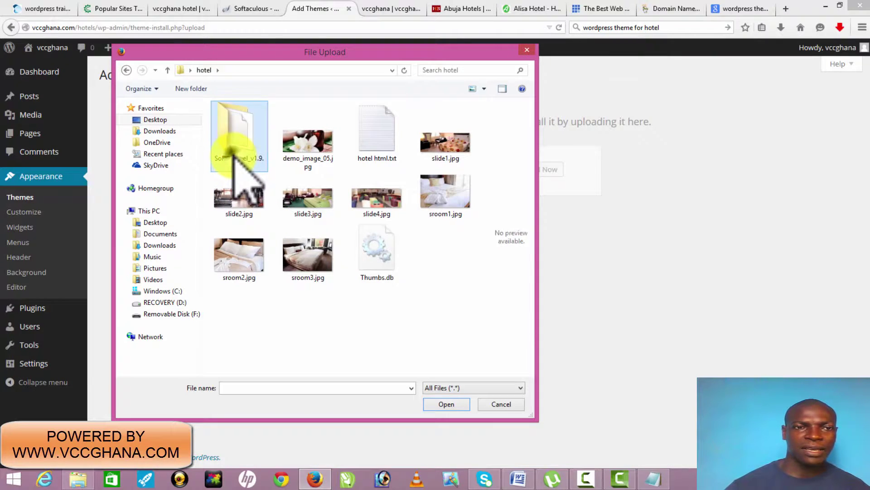
pyautogui.doubleClick(233, 149)
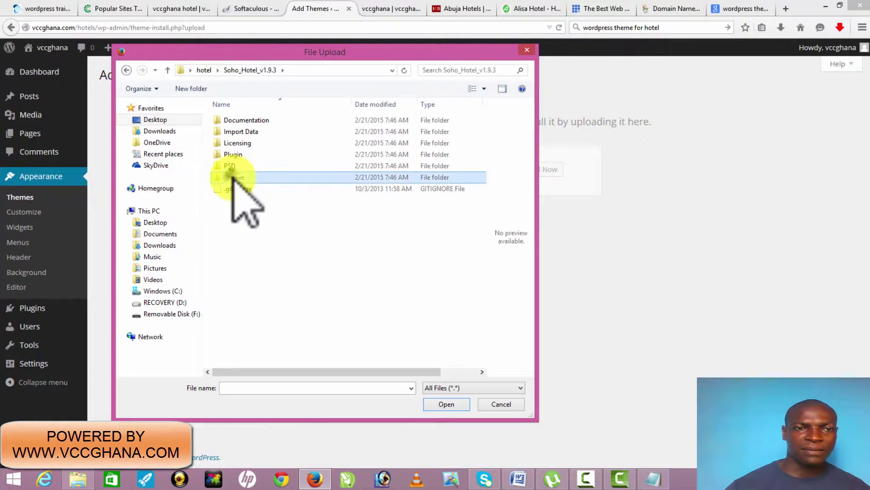
pyautogui.doubleClick(233, 177)
pyautogui.click(247, 132)
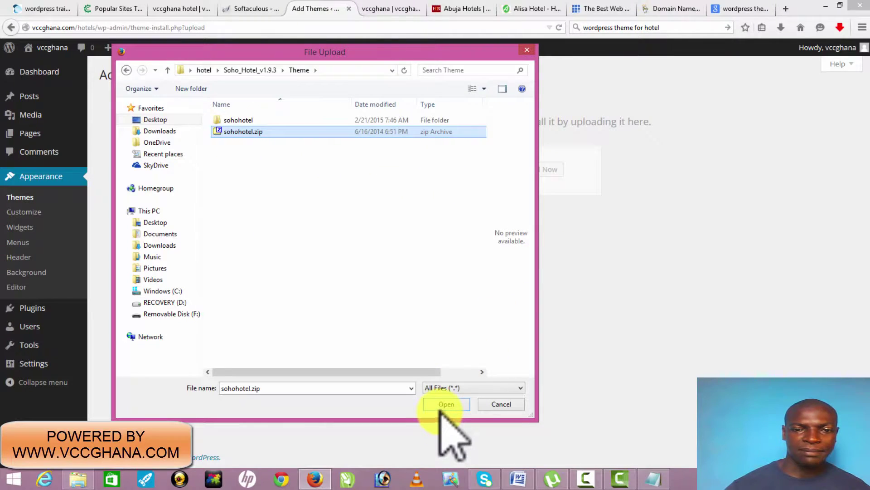
pyautogui.click(441, 403)
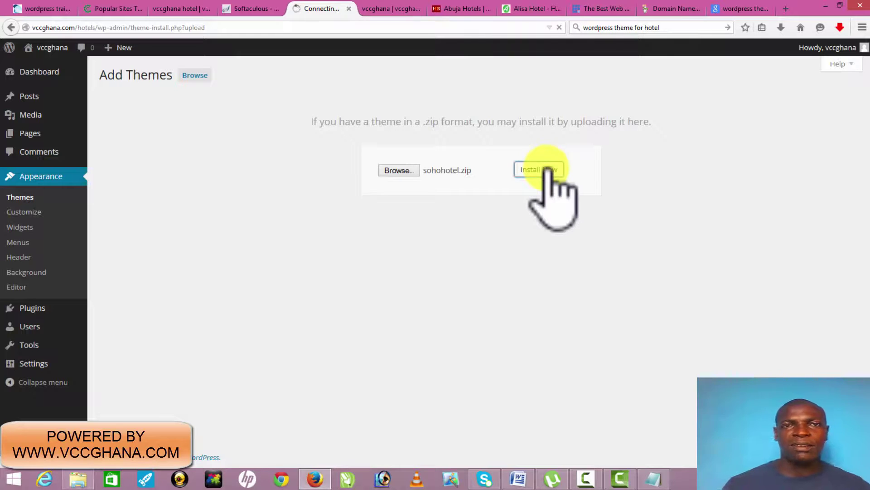
# - Check the site front page and the vccghana training course page, then return to the theme upload results
pyautogui.click(383, 8)
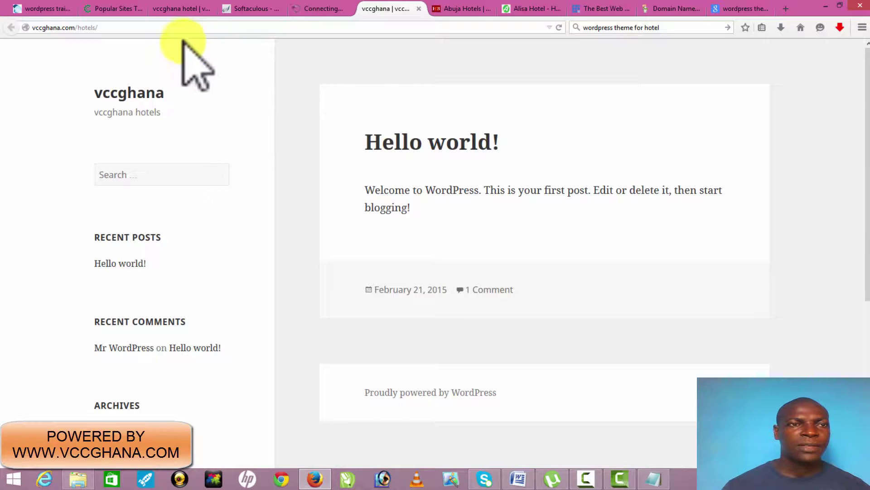
pyautogui.click(55, 9)
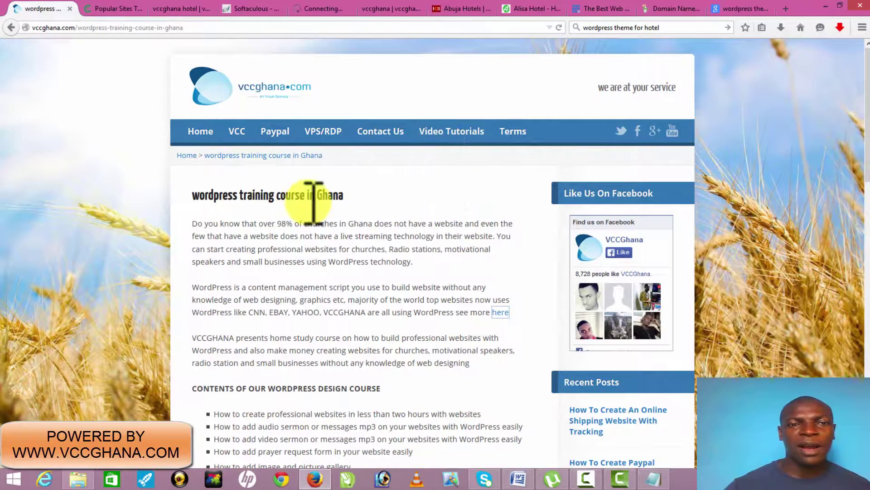
pyautogui.moveTo(866, 116); pyautogui.dragTo(863, 183)
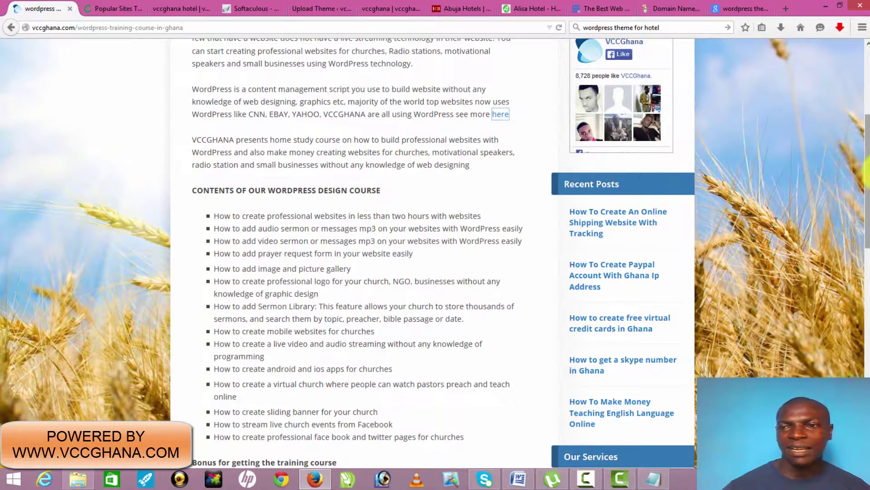
pyautogui.moveTo(863, 176); pyautogui.dragTo(862, 123)
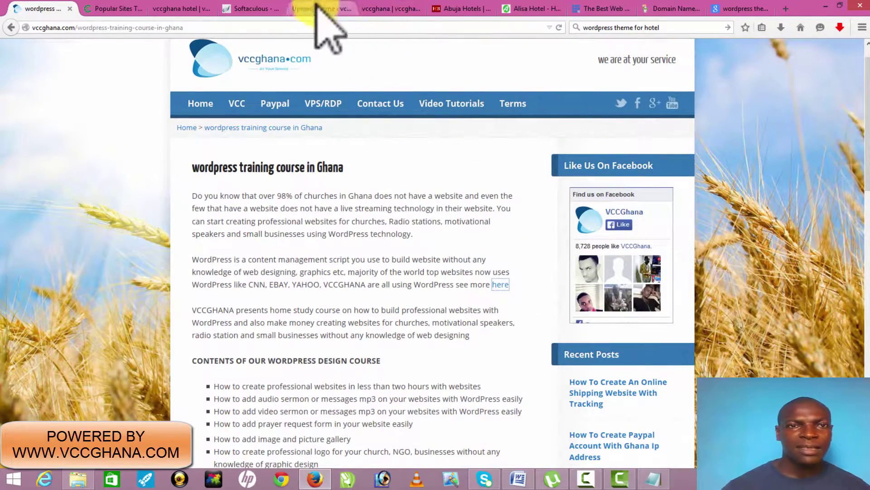
pyautogui.click(313, 7)
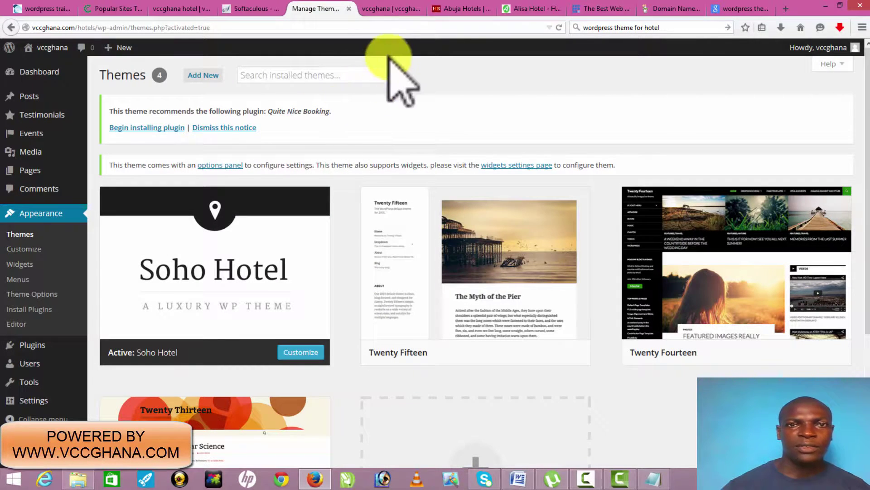
# - Preview the front page in the Soho Hotel theme, then view the vccghana hotel Booking Step 1 page
pyautogui.click(388, 10)
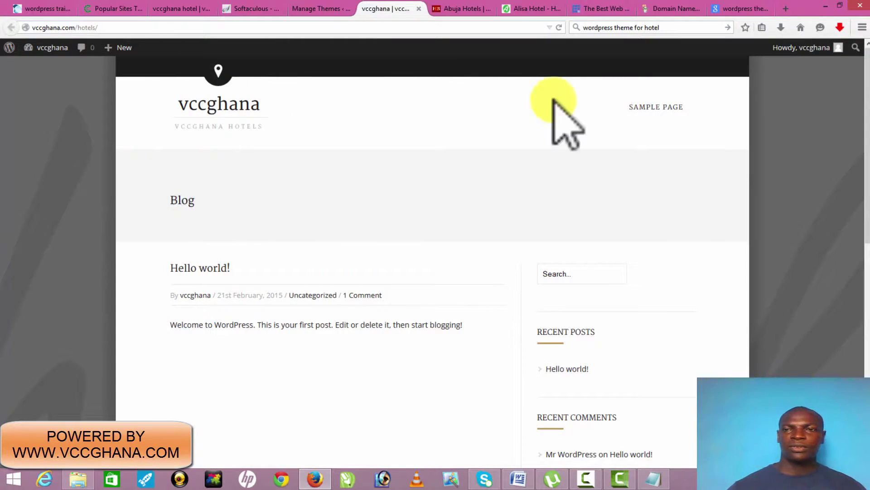
pyautogui.moveTo(861, 61)
pyautogui.mouseDown()
pyautogui.moveTo(861, 243)
pyautogui.moveTo(862, 57)
pyautogui.mouseUp()
pyautogui.click(333, 8)
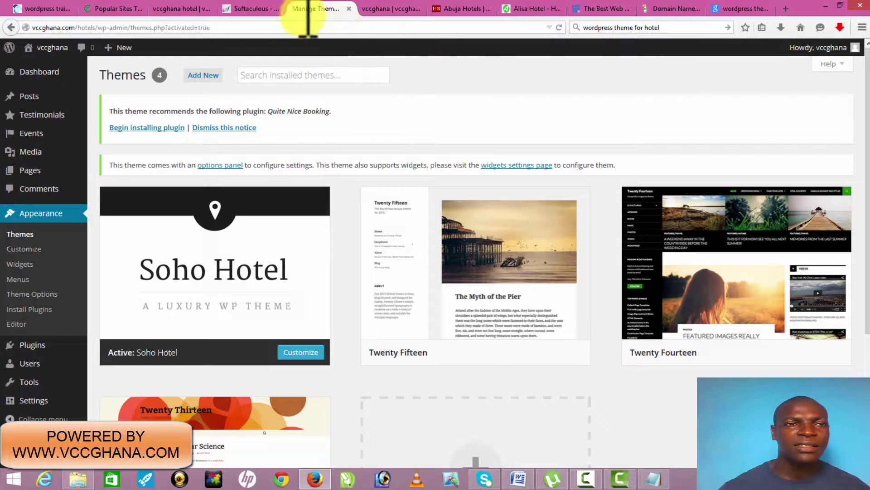
pyautogui.click(191, 10)
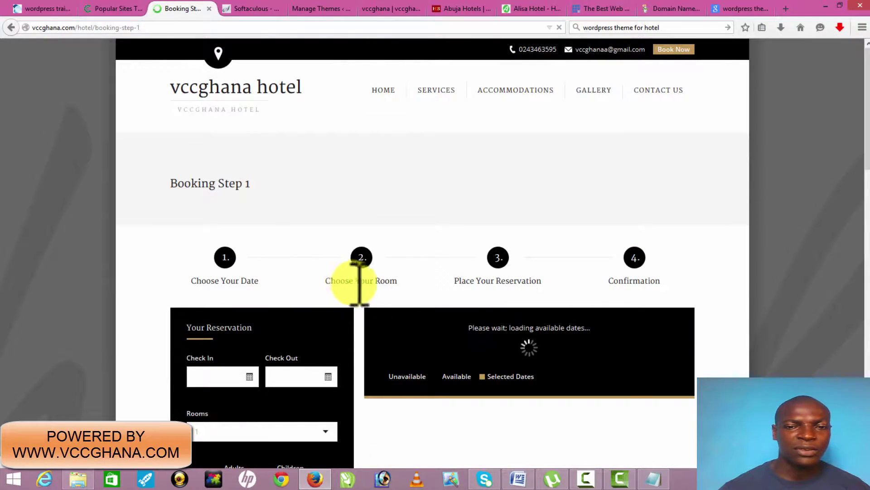
# - Return to the Manage Themes page to install the recommended Quite Nice Booking plugin
pyautogui.click(325, 8)
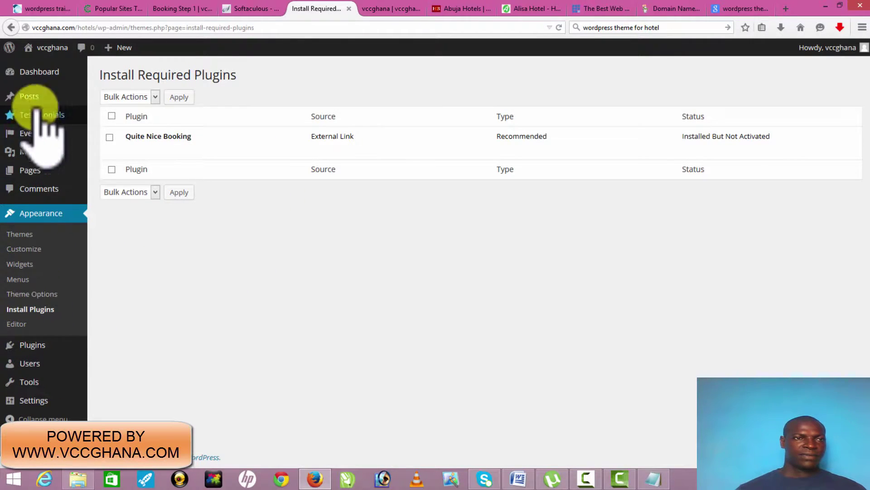
# - Open the Dashboard, then view the vccghana.com/hotels front page in the Soho Hotel theme
pyautogui.moveTo(56, 72)
pyautogui.moveTo(181, 150)
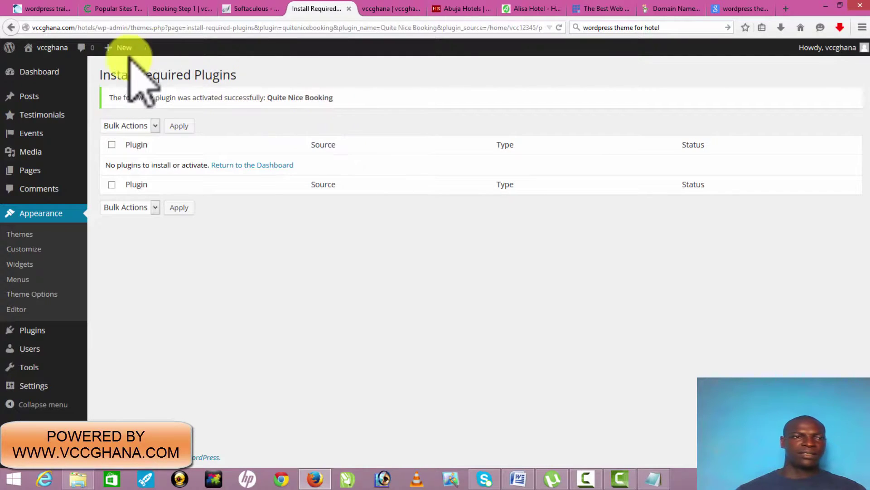
pyautogui.click(32, 68)
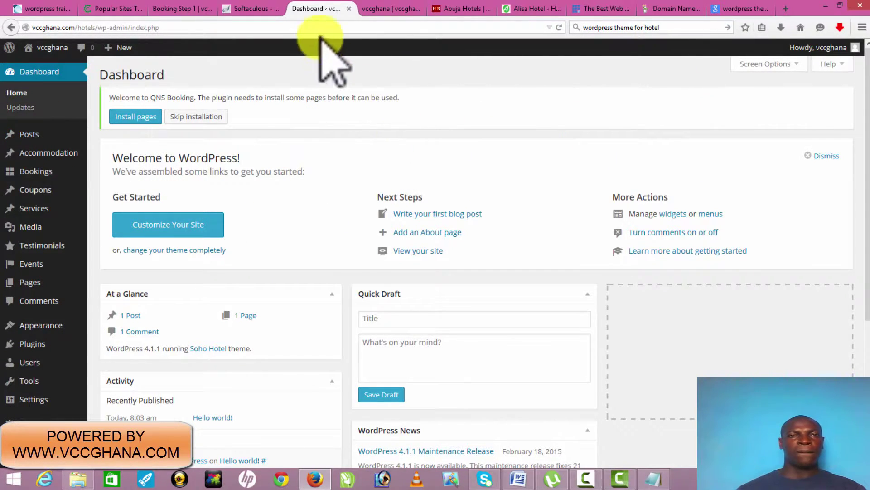
pyautogui.click(399, 9)
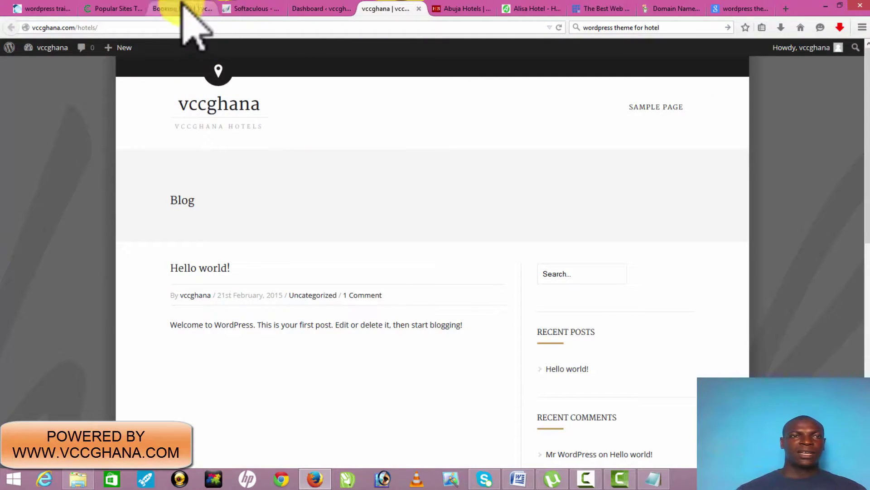
pyautogui.click(169, 9)
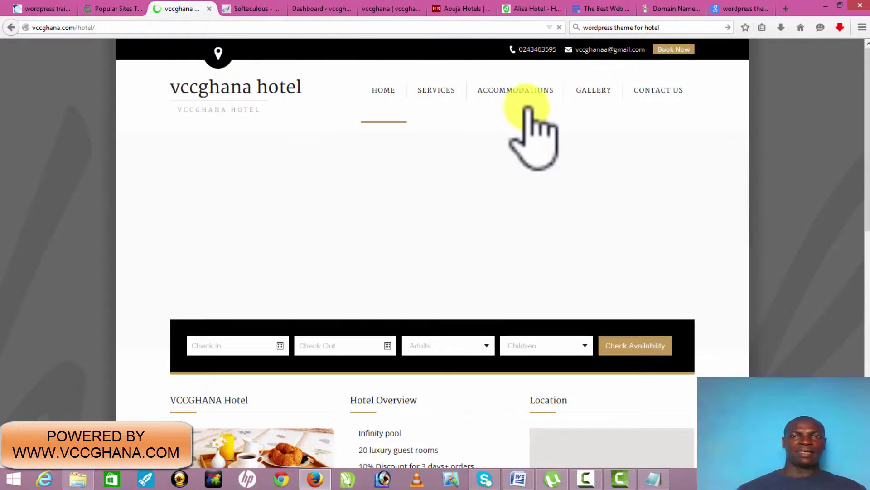
pyautogui.moveTo(866, 91); pyautogui.dragTo(867, 199)
pyautogui.scroll(5, 381, 233)
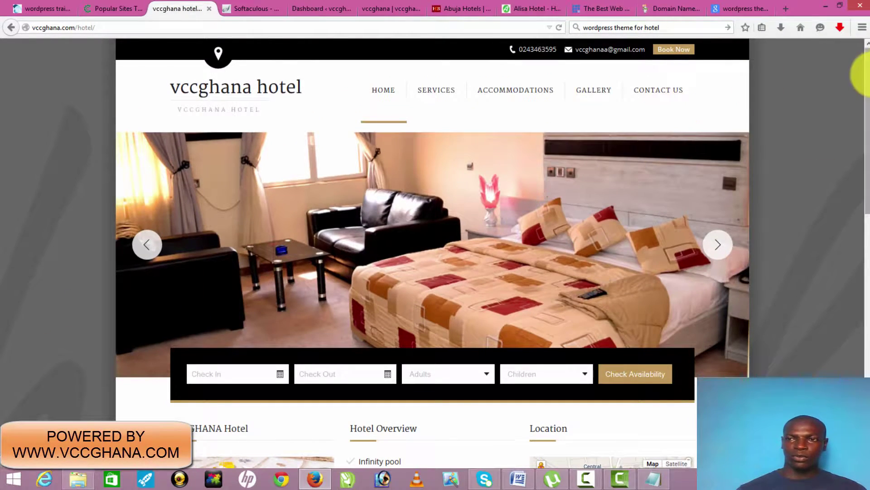
pyautogui.moveTo(860, 73); pyautogui.dragTo(861, 230)
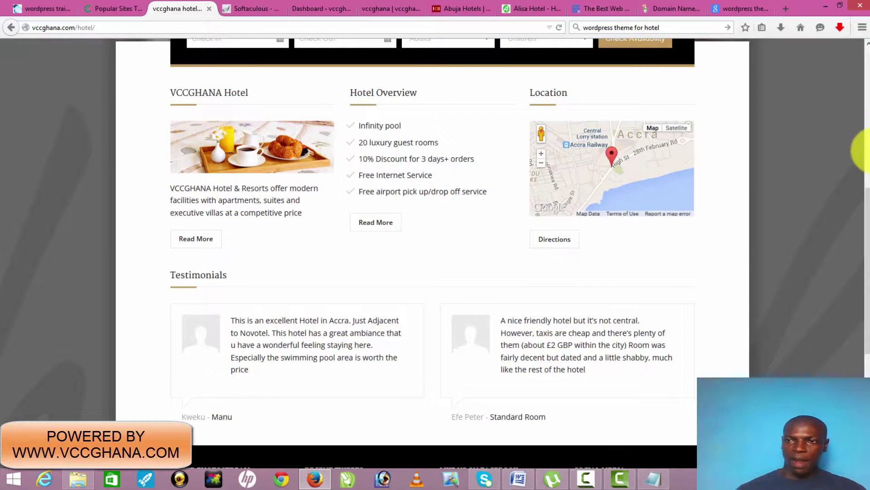
pyautogui.moveTo(865, 197); pyautogui.dragTo(861, 219)
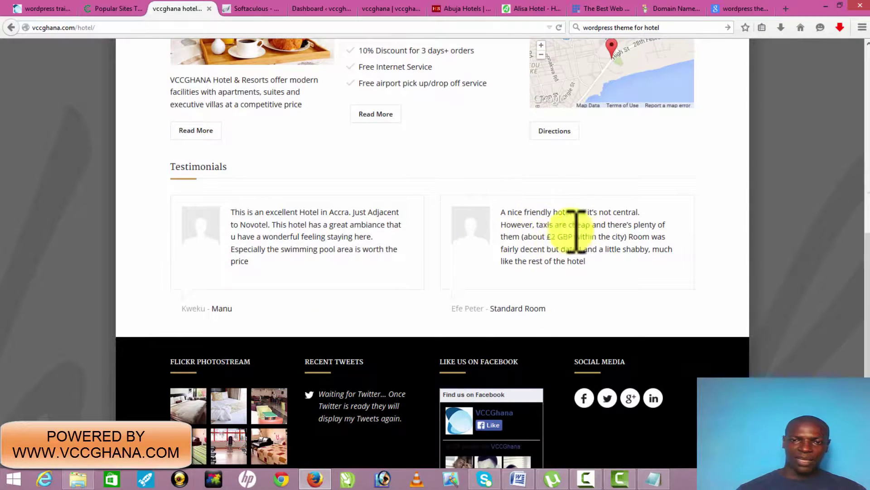
pyautogui.scroll(-3, 863, 272)
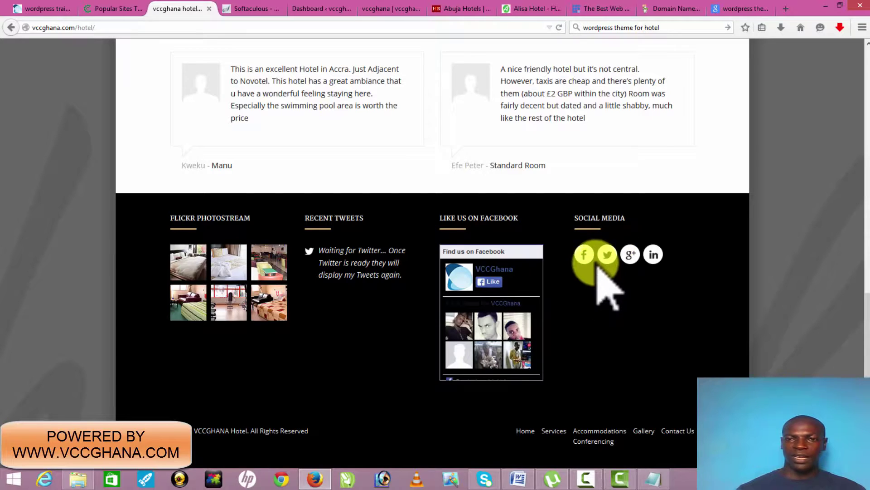
pyautogui.moveTo(866, 313); pyautogui.dragTo(839, 78)
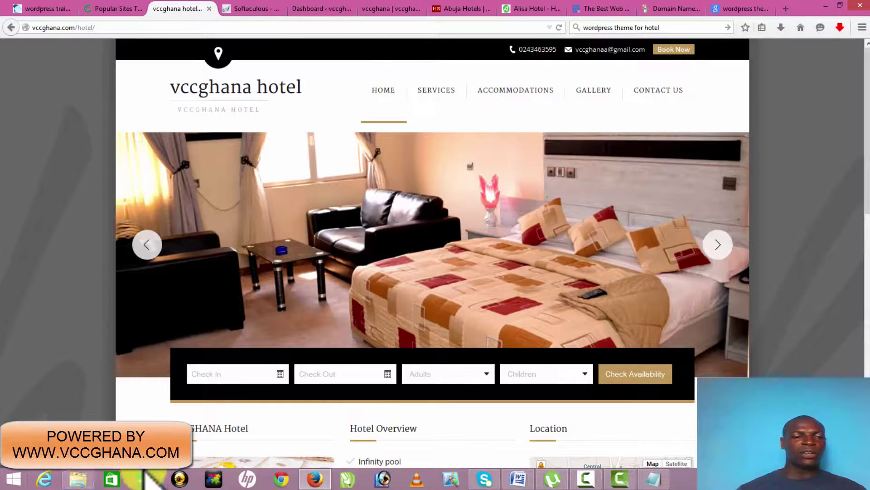
pyautogui.moveTo(86, 484)
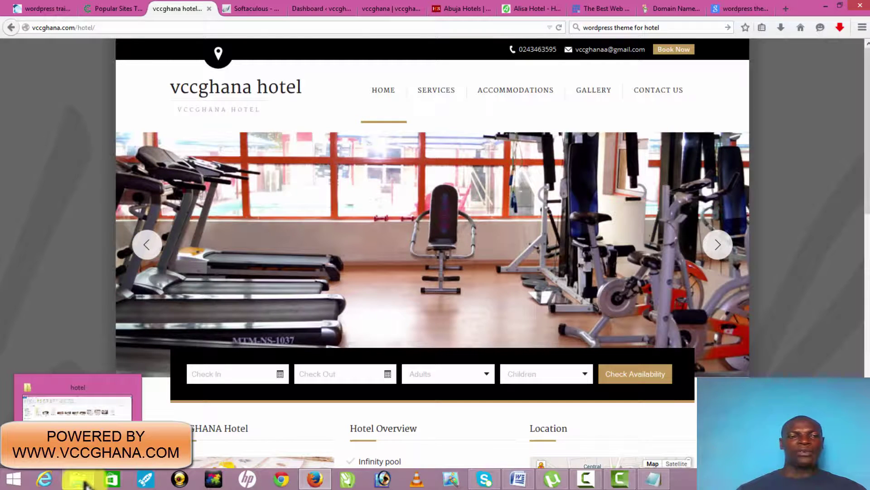
# - In the hotel Explorer window, open Soho_Hotel_v1.9.3 and then its Documentation folder
pyautogui.click(86, 484)
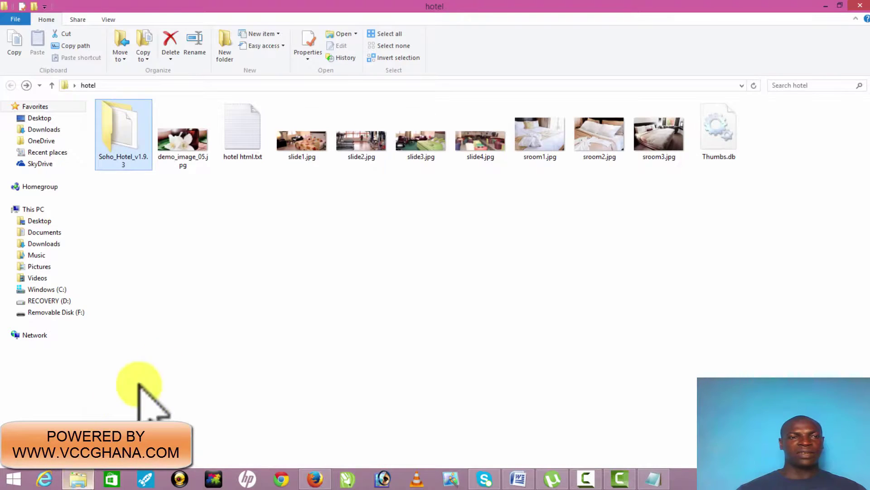
pyautogui.doubleClick(111, 138)
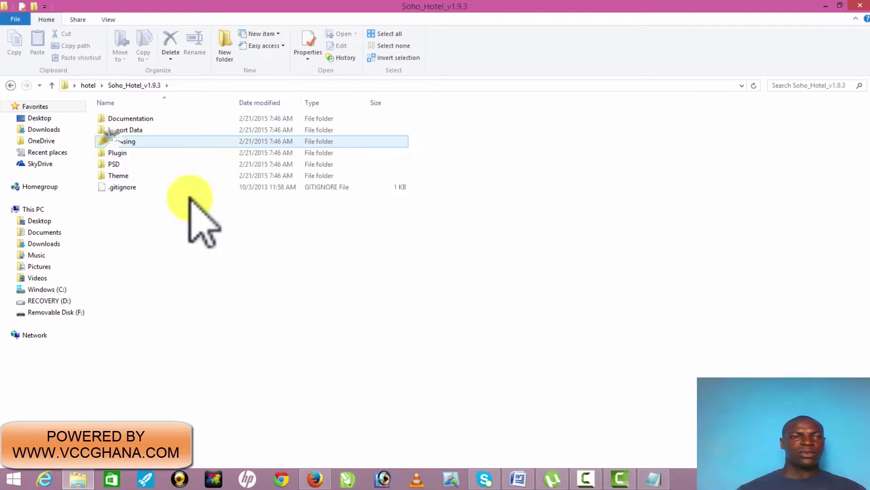
pyautogui.click(114, 165)
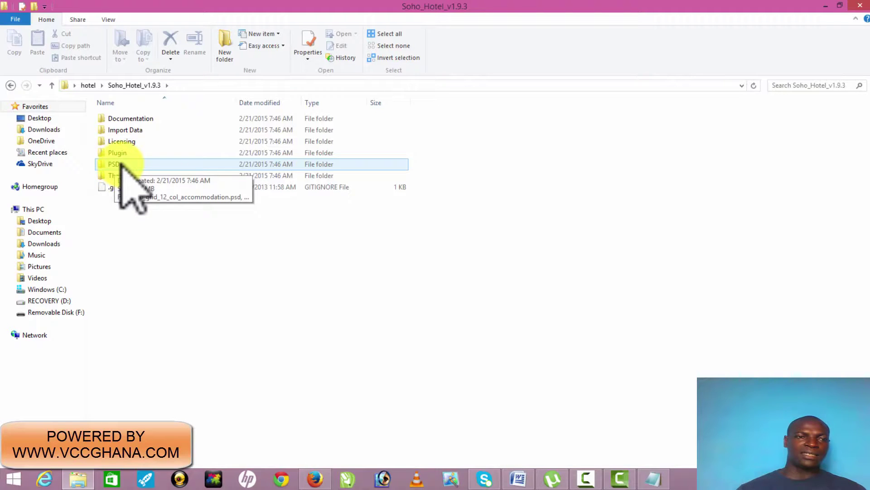
pyautogui.click(115, 154)
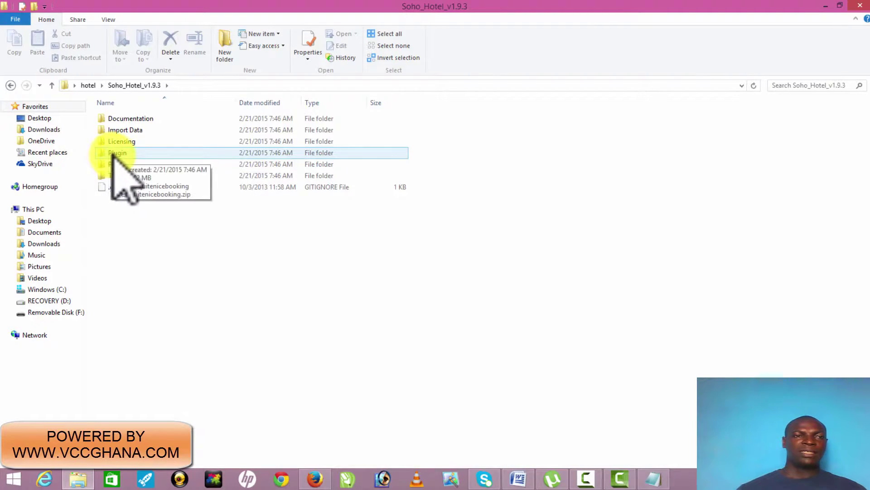
pyautogui.click(135, 141)
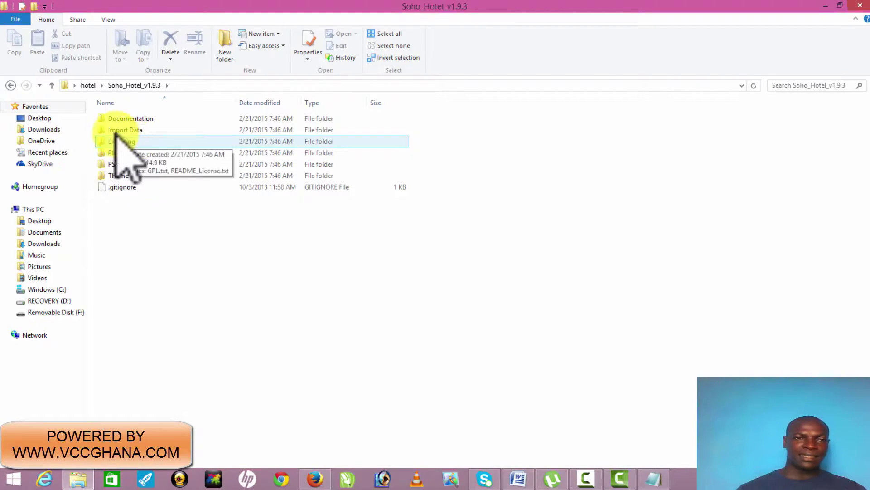
pyautogui.click(127, 130)
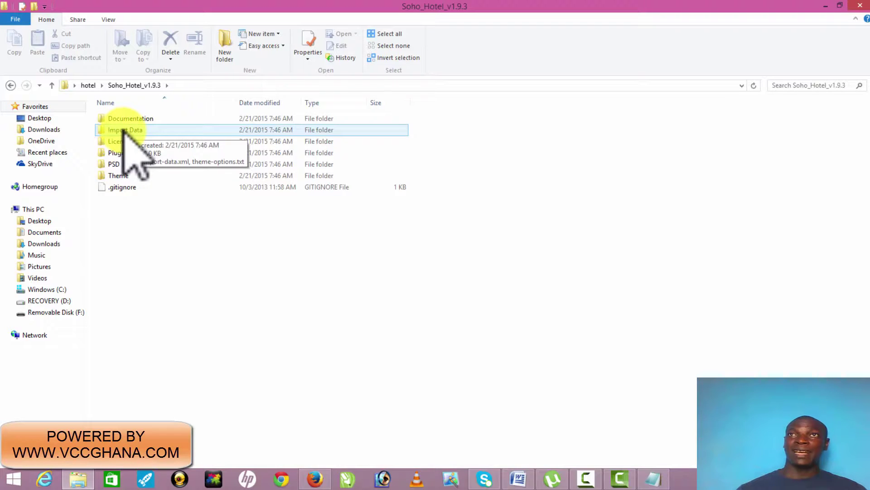
pyautogui.click(132, 119)
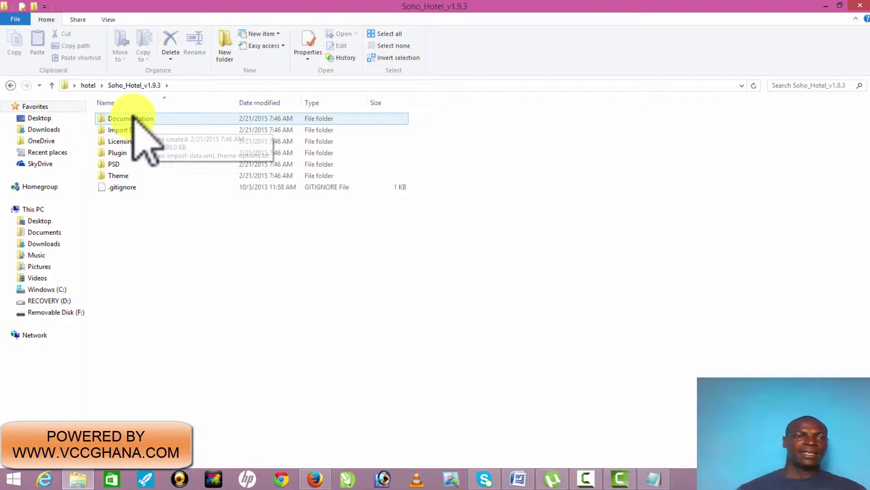
pyautogui.doubleClick(133, 119)
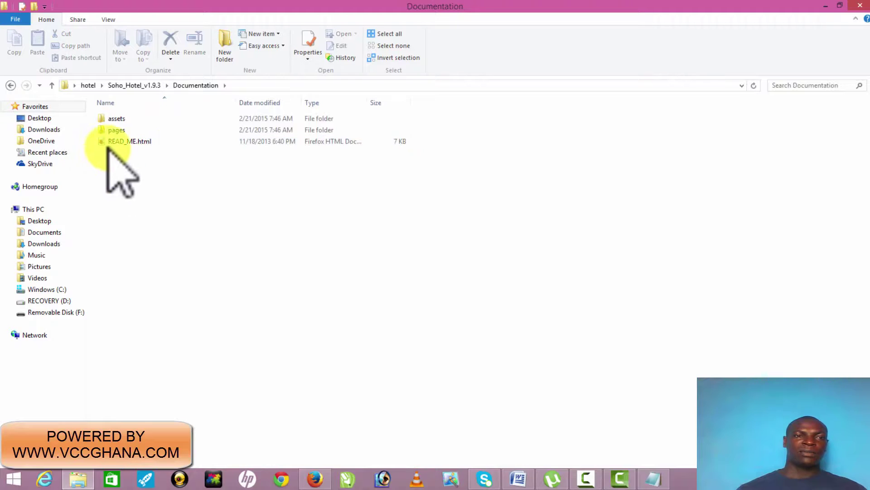
# - Open READ_ME.html in Firefox and scroll the Homepage guide down to the 1.) Logo section
pyautogui.doubleClick(121, 139)
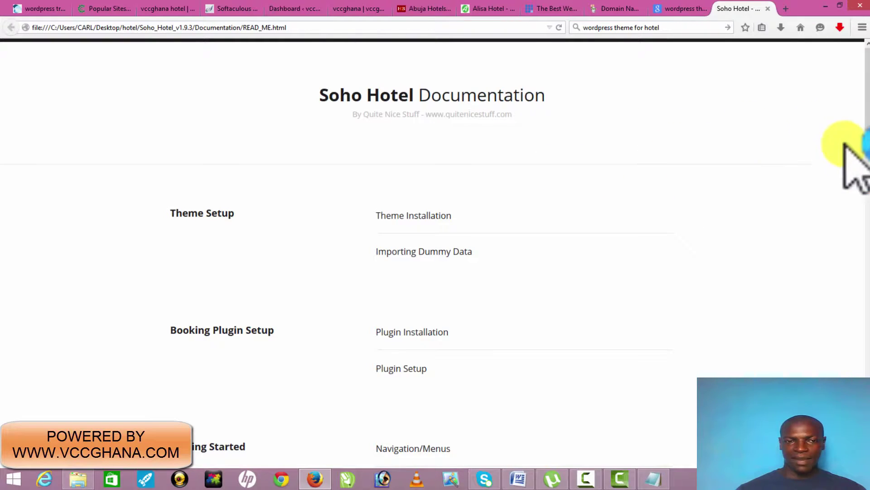
pyautogui.scroll(-3, 861, 82)
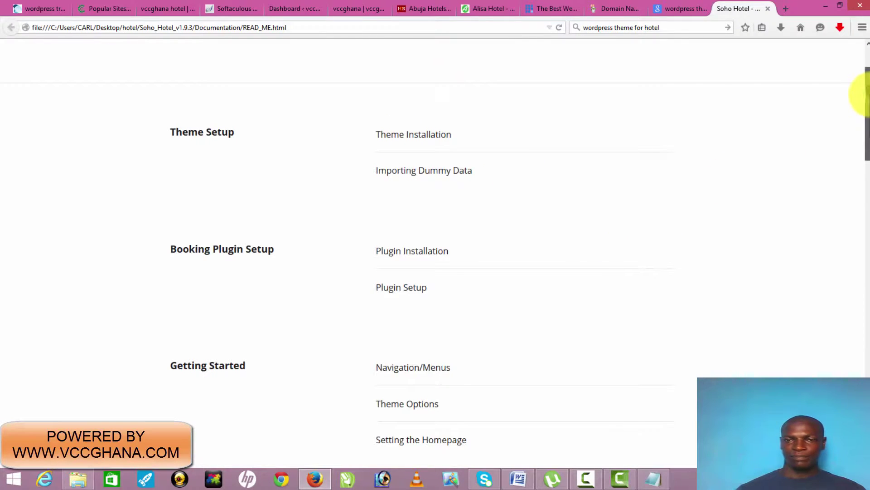
pyautogui.scroll(-6, 861, 109)
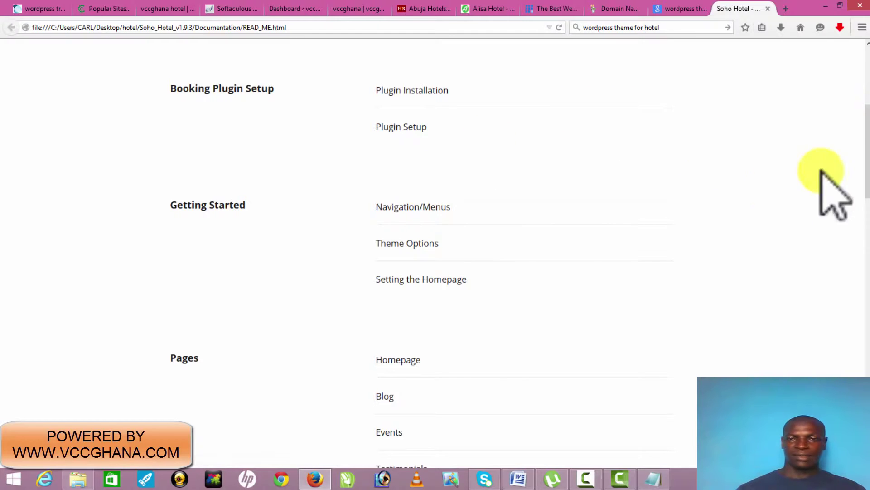
pyautogui.scroll(-4, 861, 164)
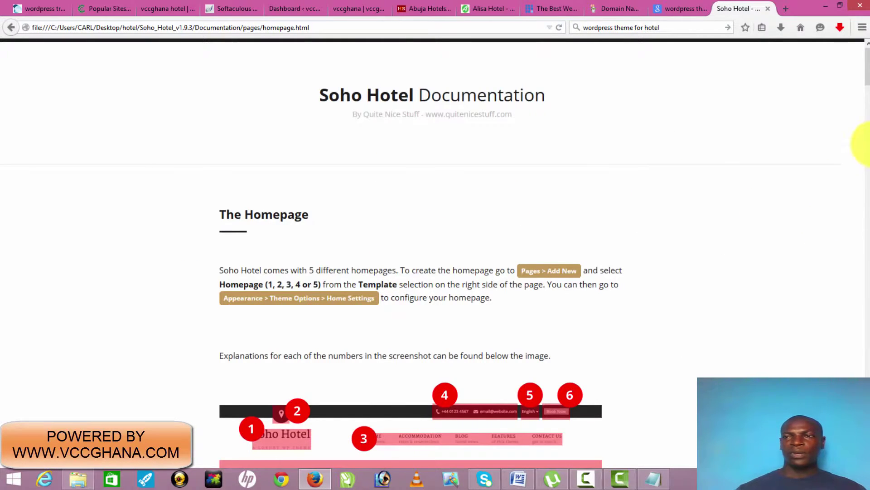
pyautogui.scroll(-2, 866, 75)
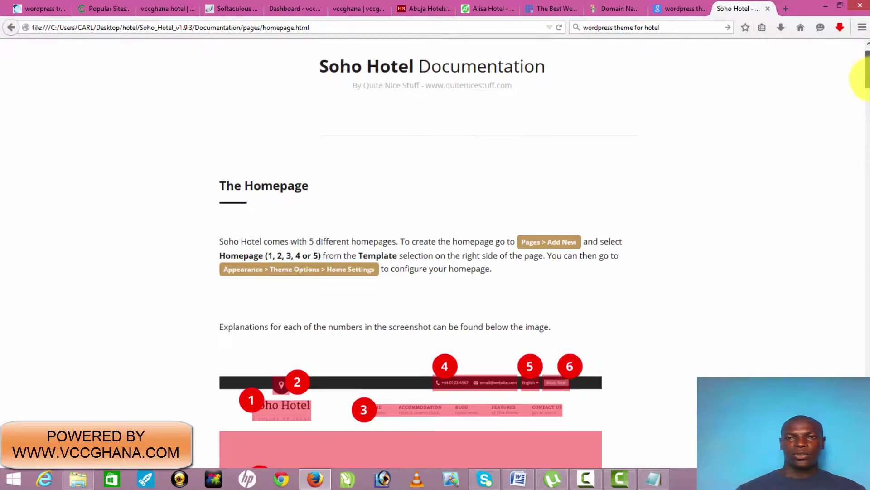
pyautogui.moveTo(866, 74)
pyautogui.mouseDown()
pyautogui.moveTo(859, 140)
pyautogui.moveTo(855, 98)
pyautogui.mouseUp()
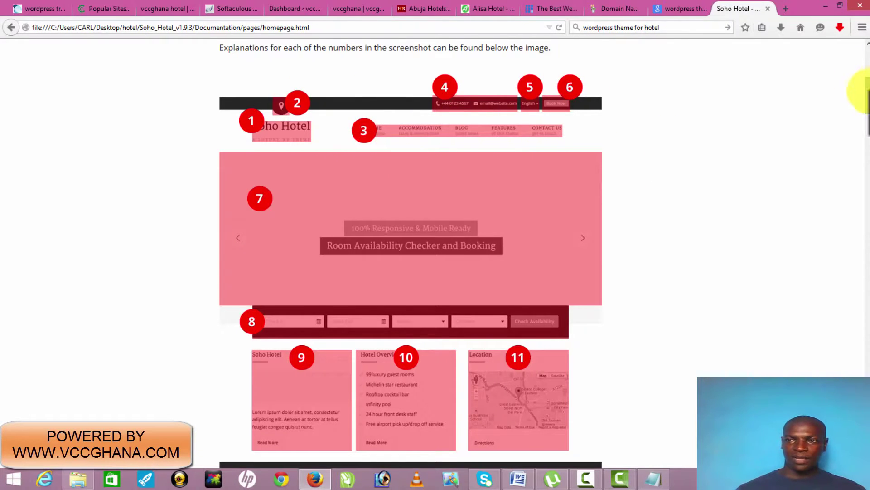
pyautogui.moveTo(866, 91); pyautogui.dragTo(866, 177)
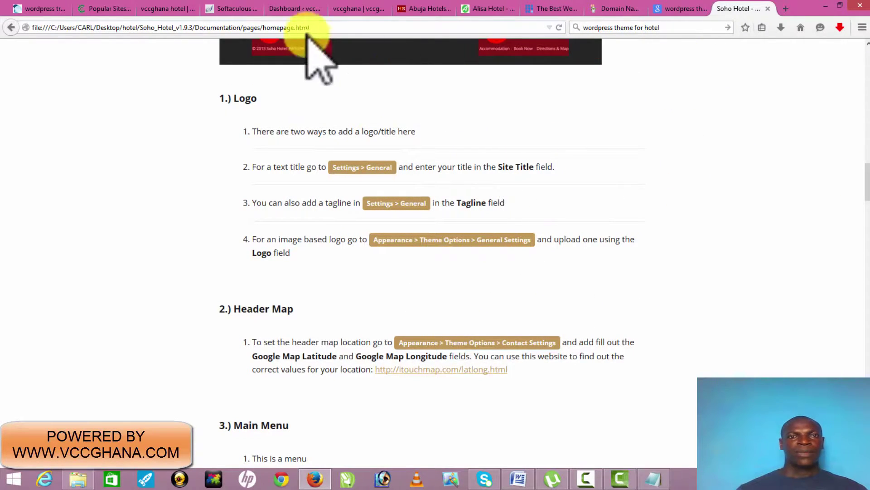
# - Add a new WordPress page named Home, assign the Homepage 1 template, and publish it
pyautogui.click(294, 9)
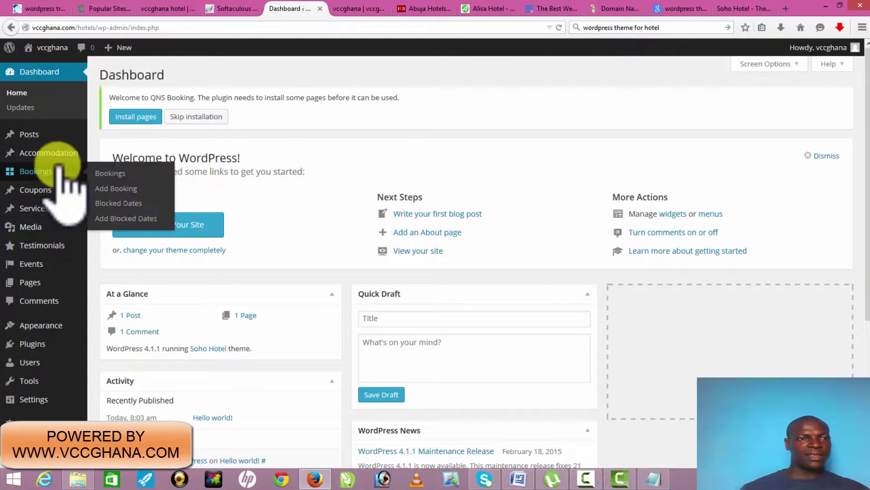
pyautogui.moveTo(50, 154)
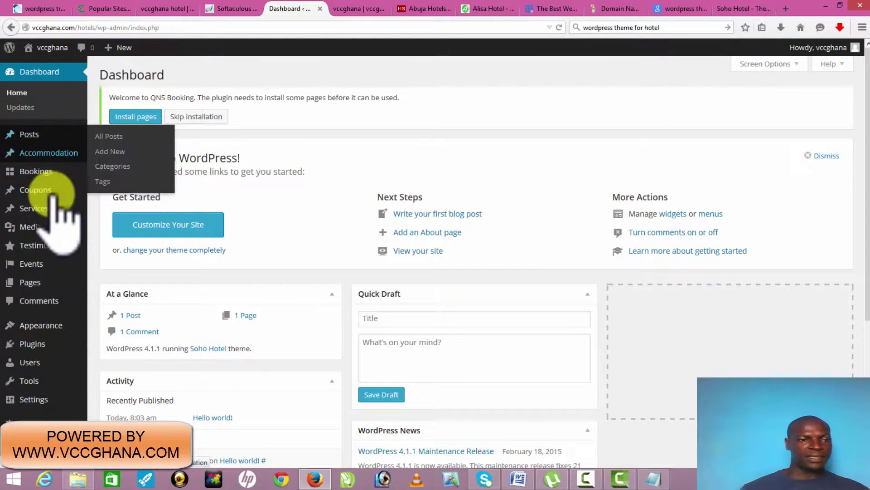
pyautogui.moveTo(38, 285)
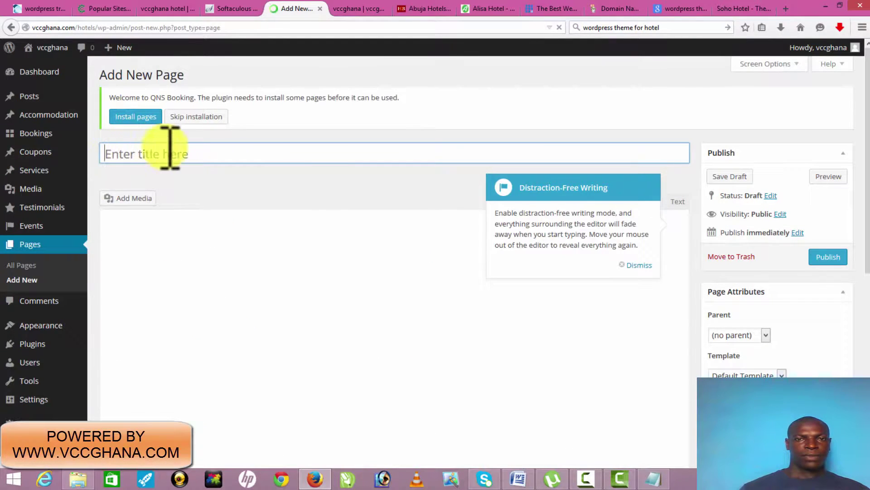
pyautogui.click(128, 166)
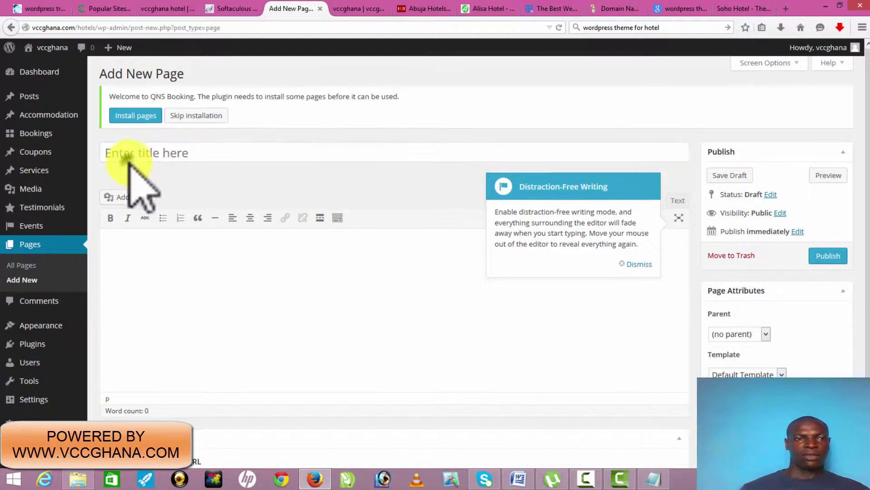
pyautogui.scroll(-1, 132, 160)
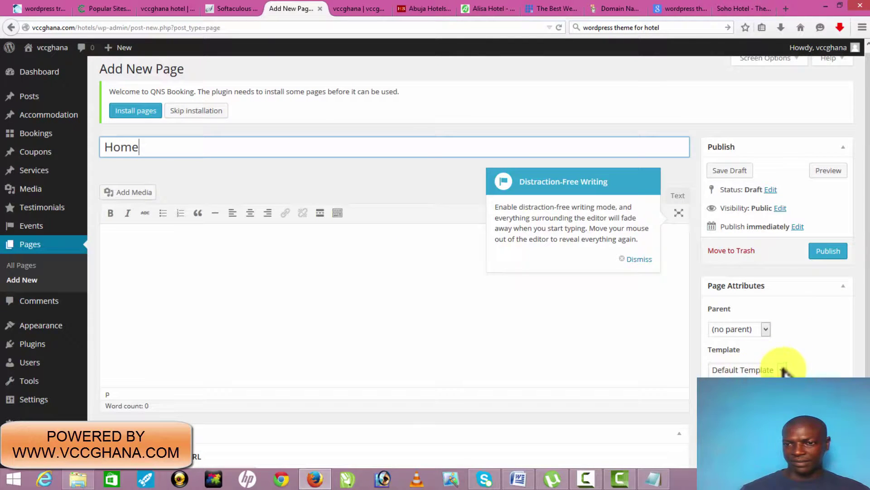
pyautogui.click(785, 371)
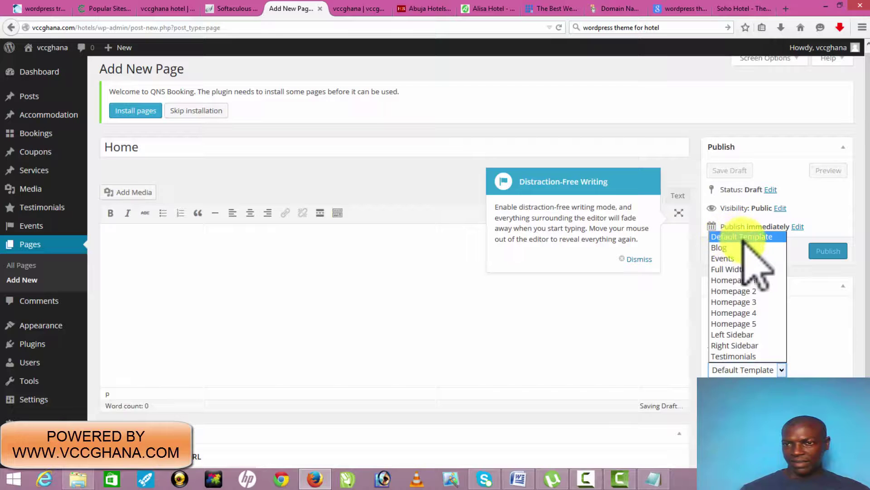
pyautogui.click(754, 281)
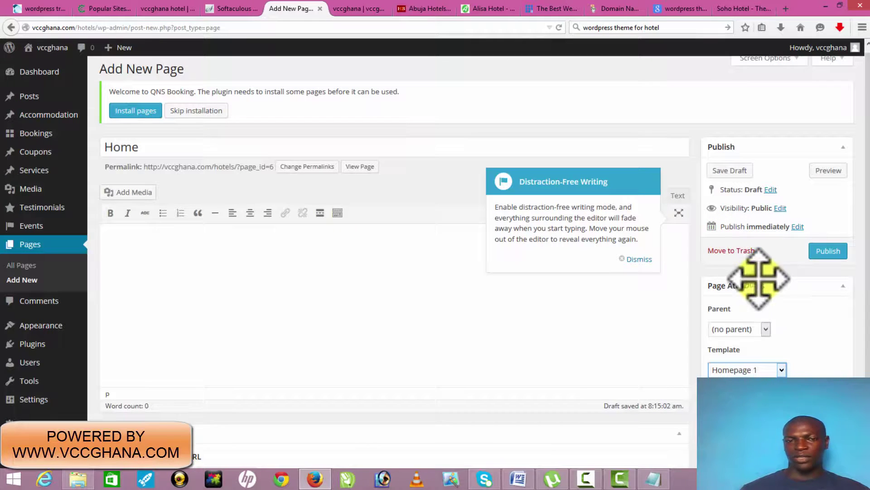
pyautogui.moveTo(866, 177); pyautogui.dragTo(867, 276)
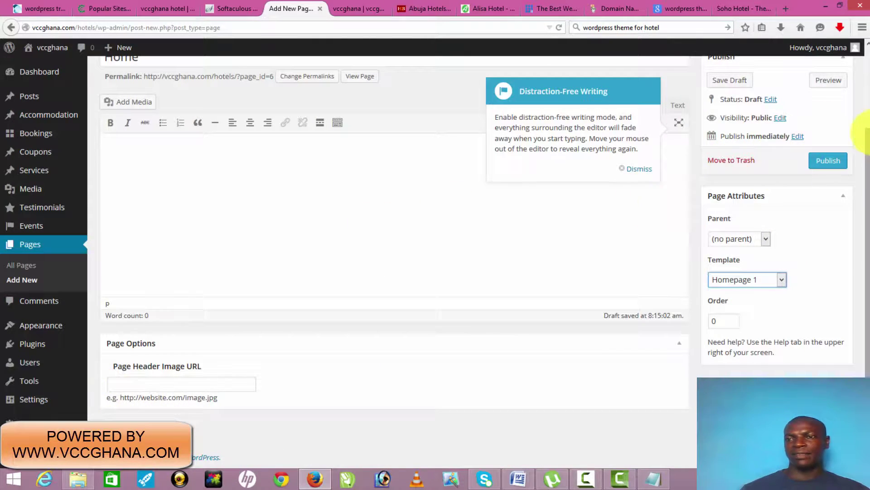
pyautogui.click(826, 160)
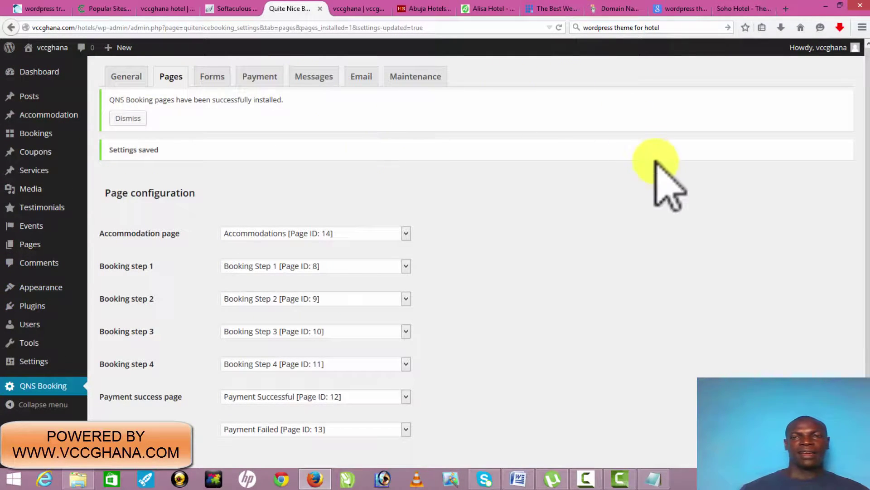
# - Close the search results, GoDaddy, Bluehost, Alisa Hotel and Abuja Hotels tabs
pyautogui.moveTo(865, 145); pyautogui.dragTo(866, 222)
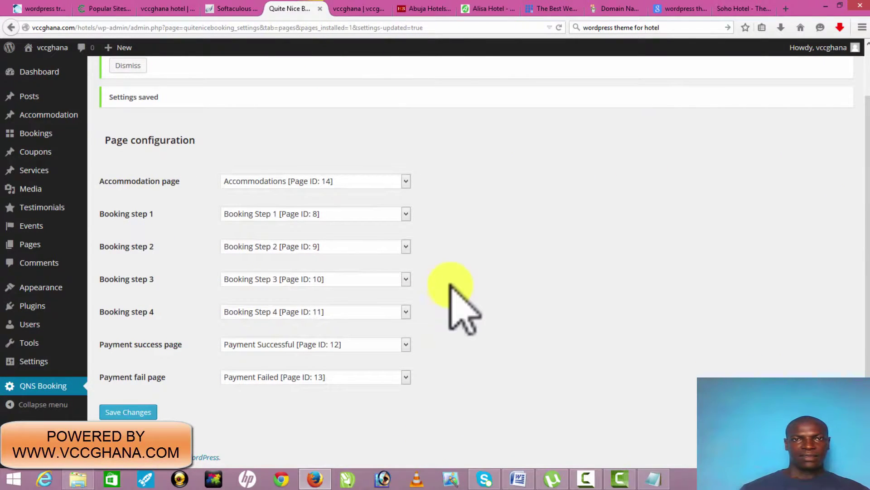
pyautogui.click(687, 8)
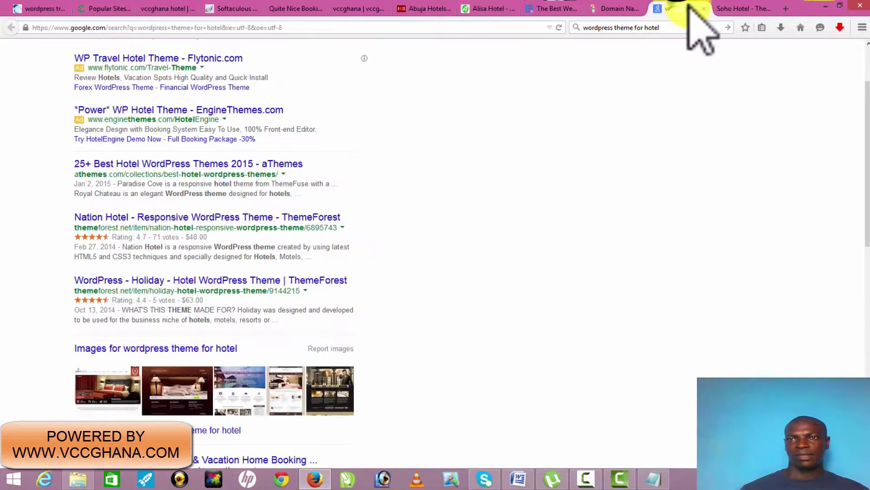
pyautogui.click(704, 8)
pyautogui.click(671, 8)
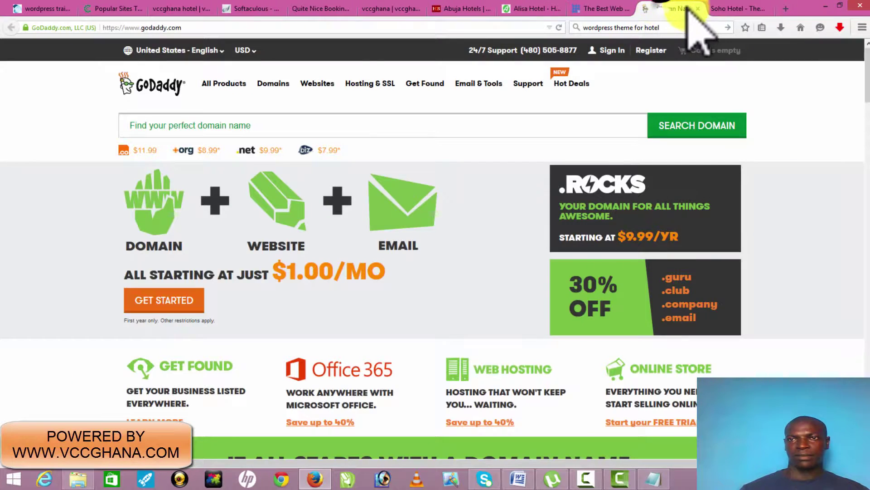
pyautogui.click(699, 8)
pyautogui.click(664, 9)
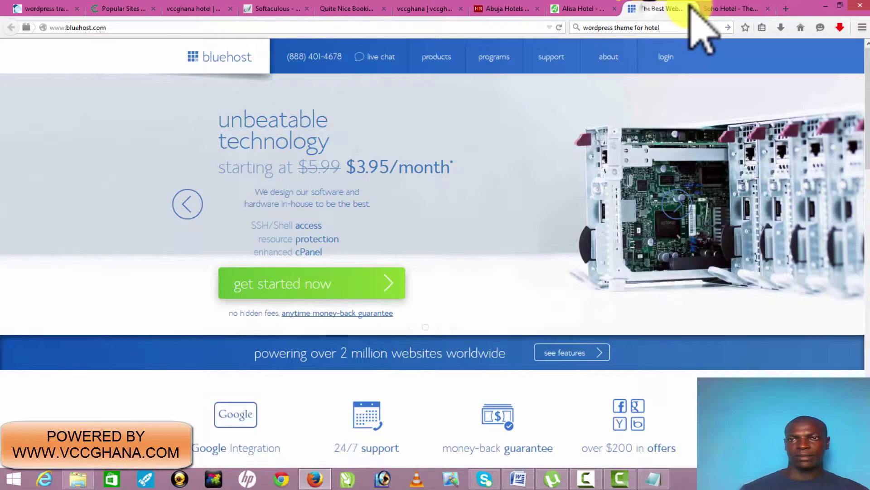
pyautogui.click(687, 8)
pyautogui.click(606, 8)
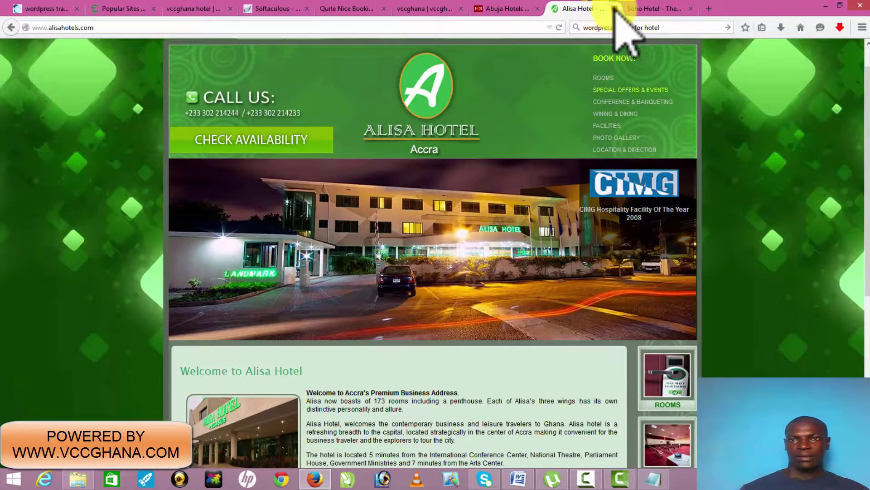
pyautogui.click(614, 8)
pyautogui.click(517, 8)
pyautogui.click(536, 8)
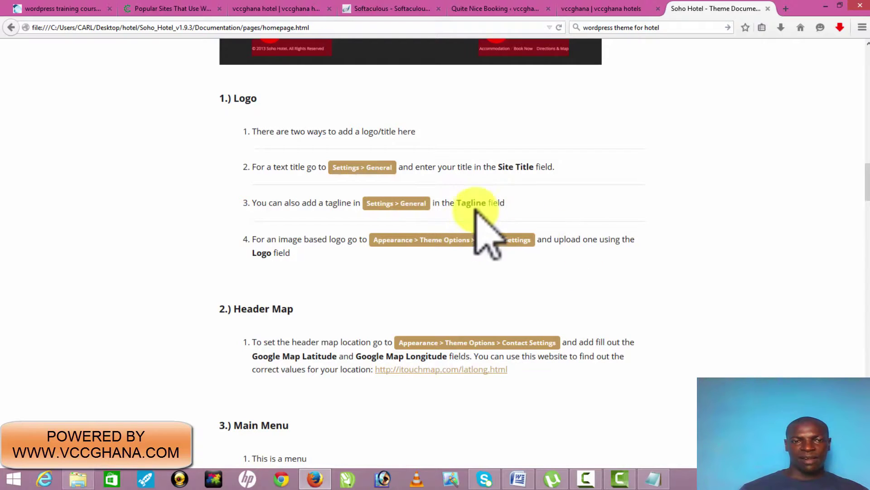
# - Switch from the documentation to the WordPress admin tab and go to Settings > Reading
pyautogui.moveTo(864, 182); pyautogui.dragTo(865, 219)
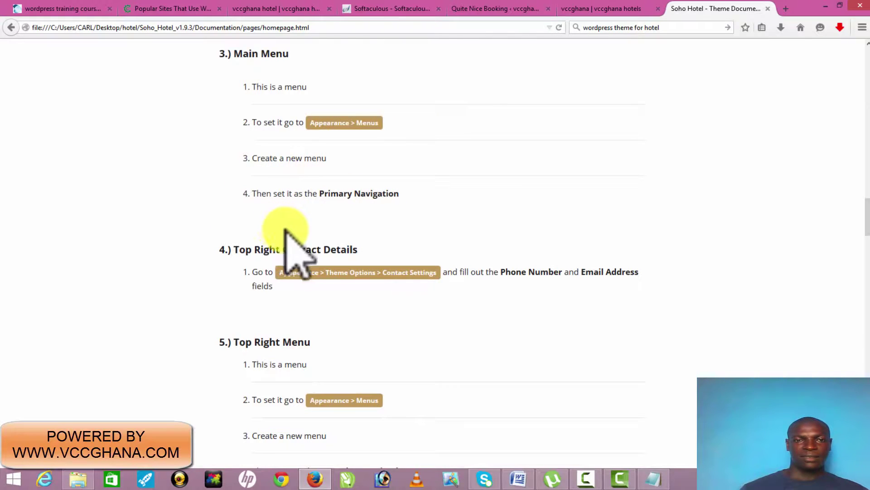
pyautogui.click(267, 9)
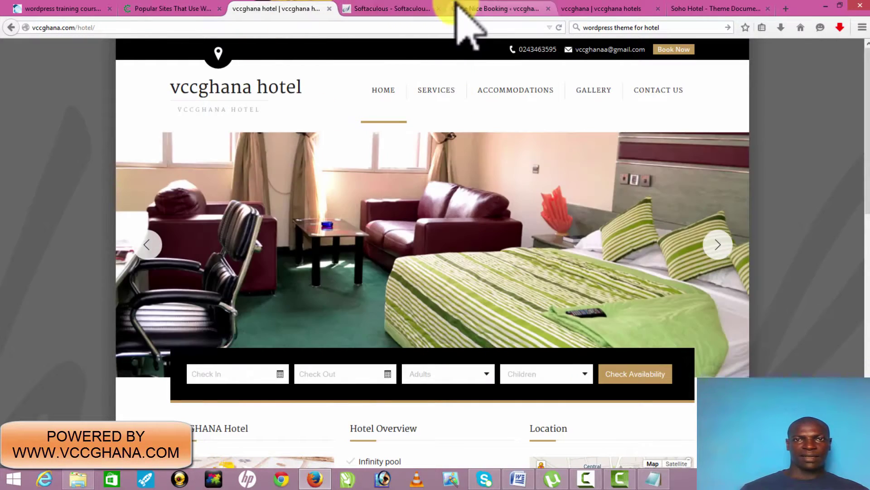
pyautogui.click(385, 9)
pyautogui.click(465, 9)
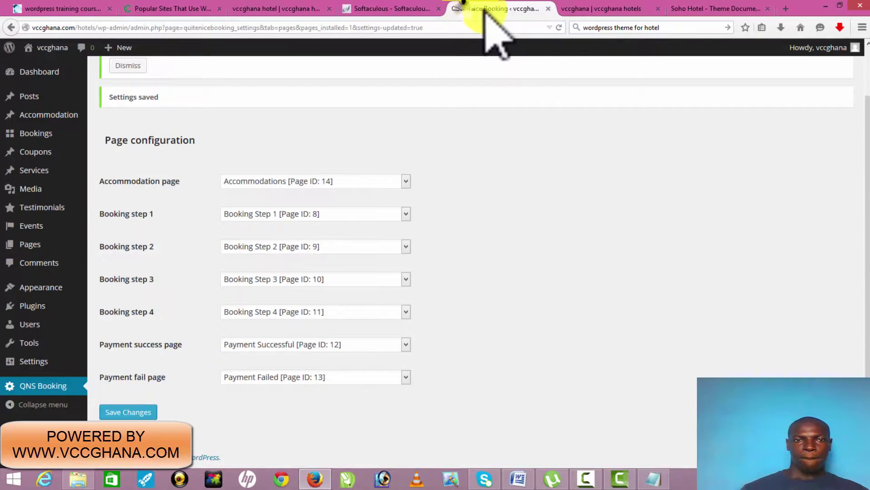
pyautogui.scroll(2, 863, 116)
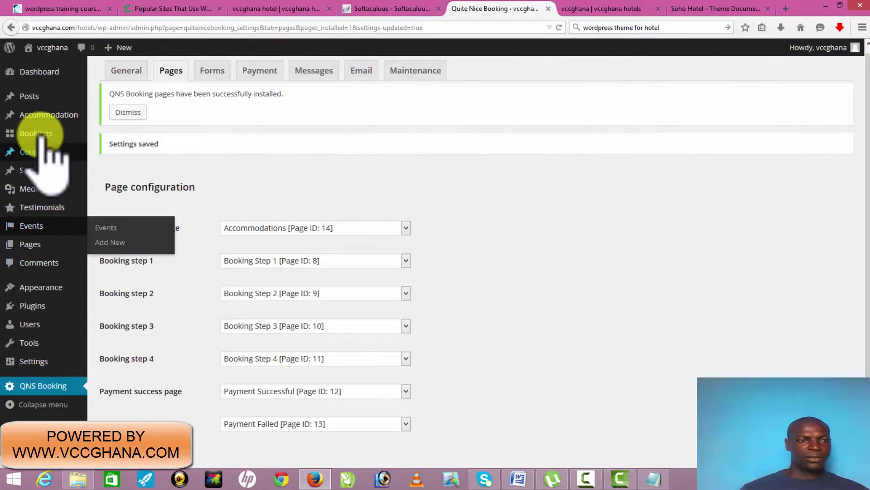
pyautogui.moveTo(39, 135)
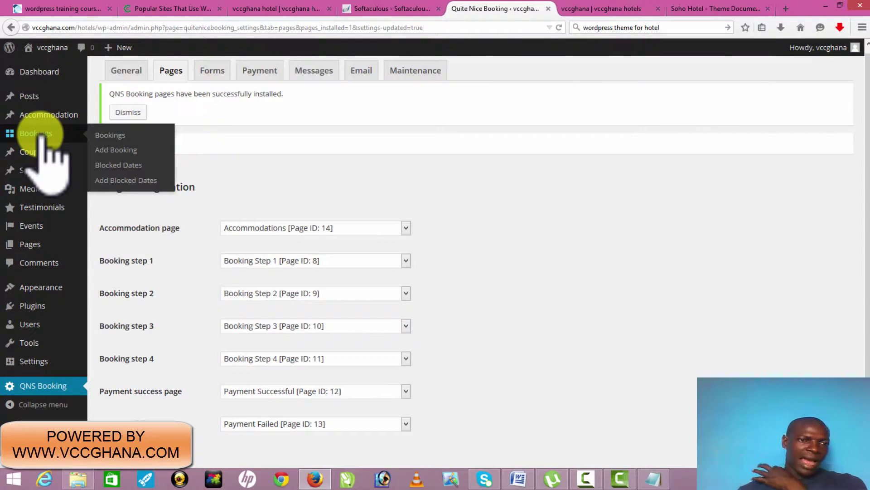
pyautogui.moveTo(49, 362)
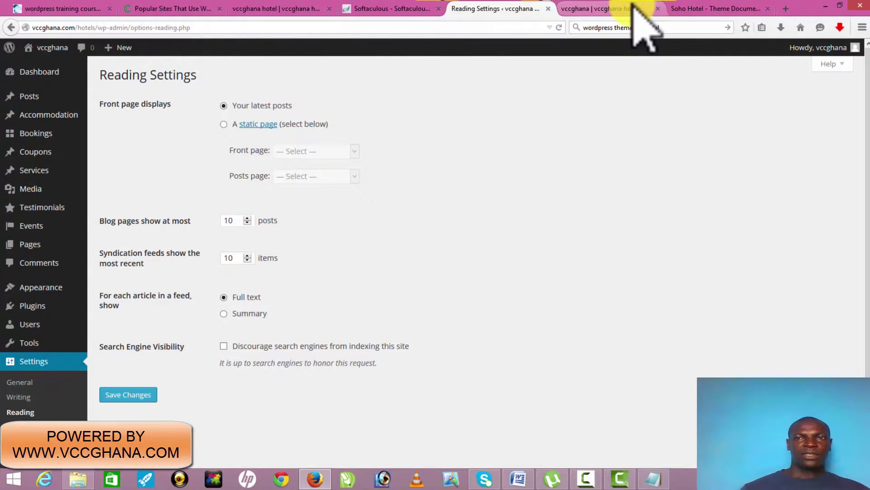
# - Set the front page to the static Home page and save the reading settings
pyautogui.click(599, 9)
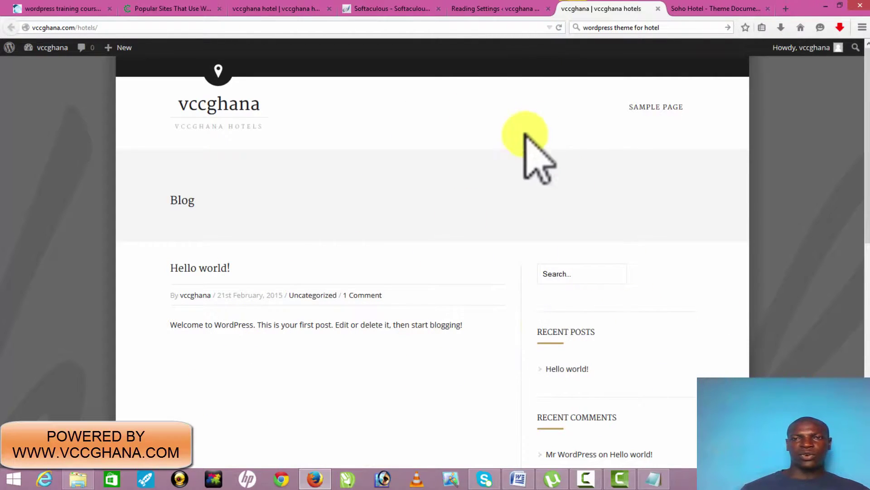
pyautogui.click(472, 9)
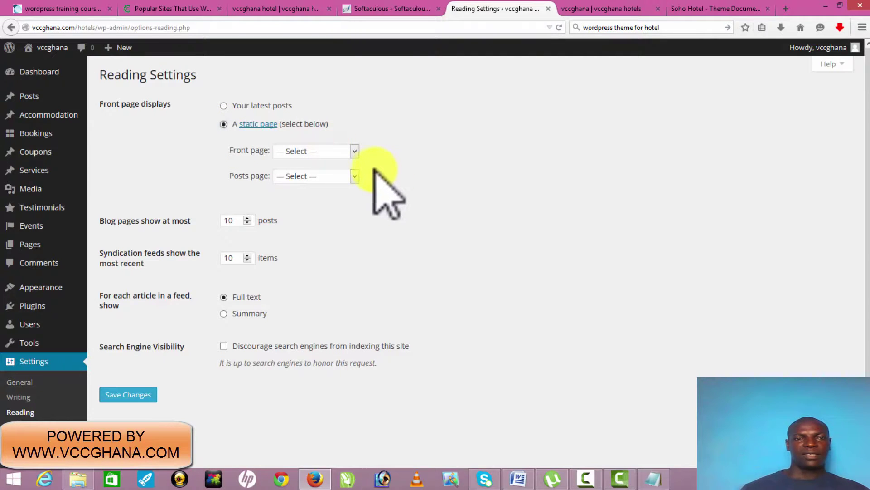
pyautogui.click(354, 153)
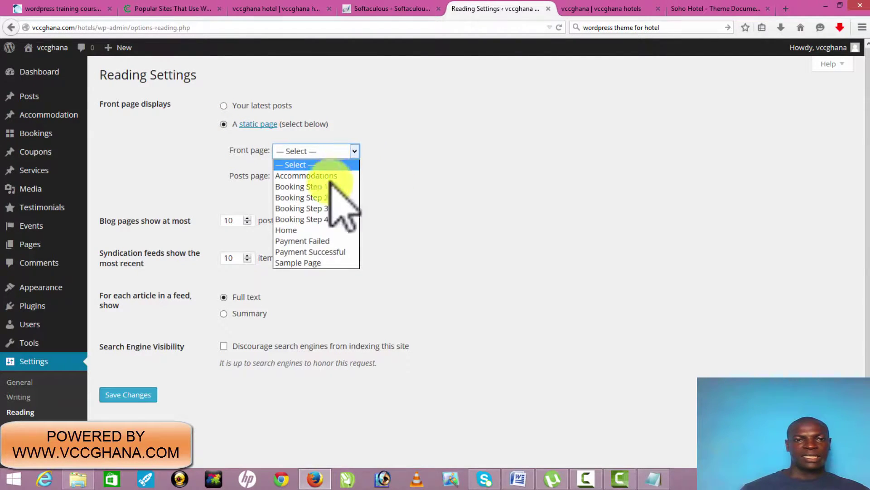
pyautogui.click(312, 231)
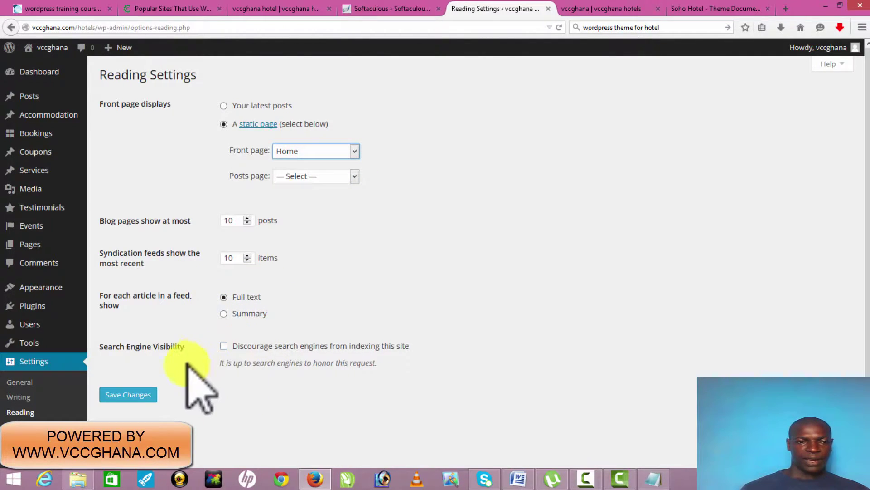
pyautogui.click(144, 392)
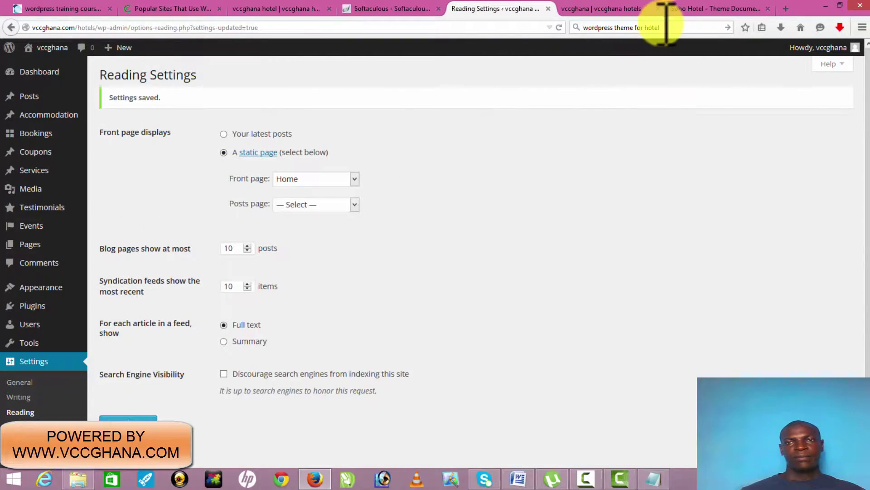
# - Check that the site's front page now shows the Homepage 1 layout
pyautogui.click(617, 8)
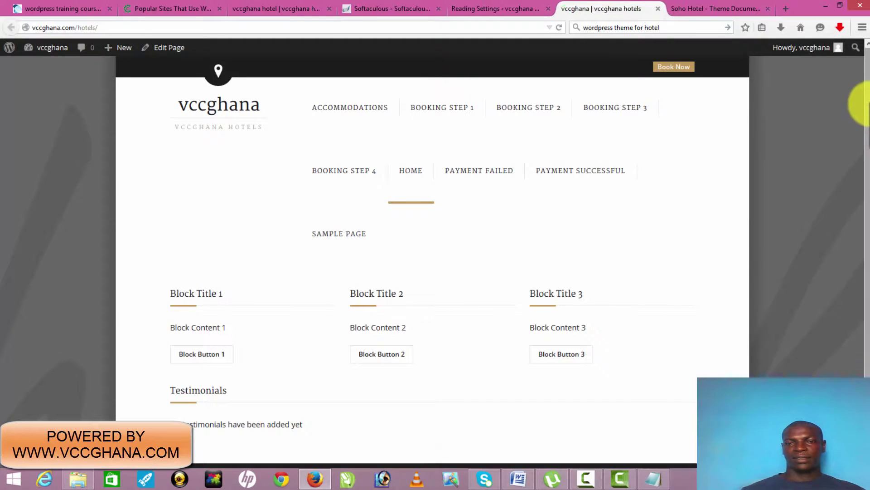
pyautogui.moveTo(863, 104); pyautogui.dragTo(838, 104)
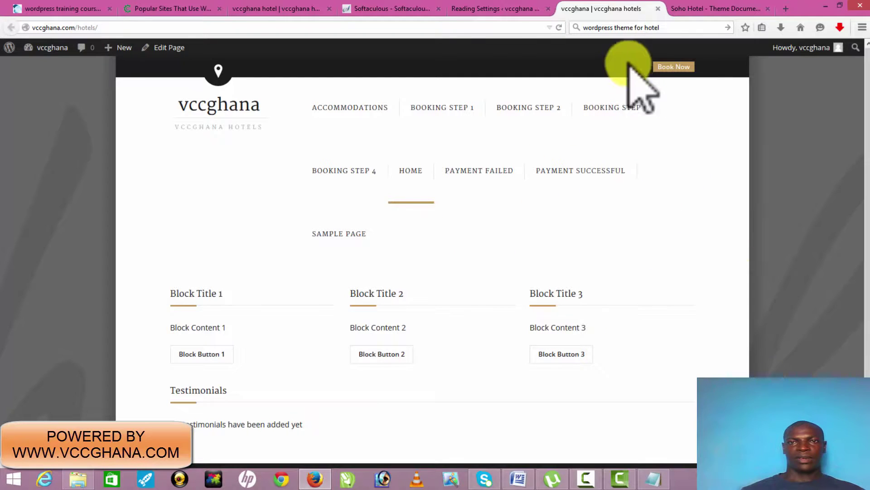
pyautogui.click(499, 8)
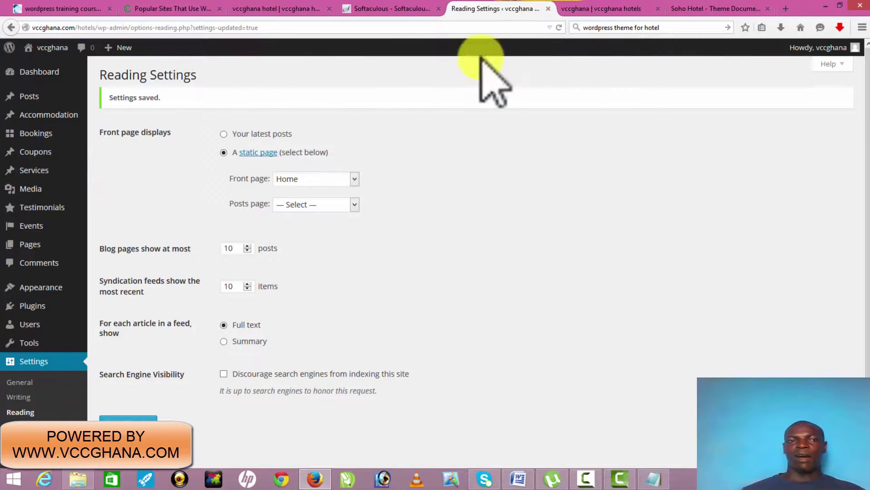
pyautogui.moveTo(53, 288)
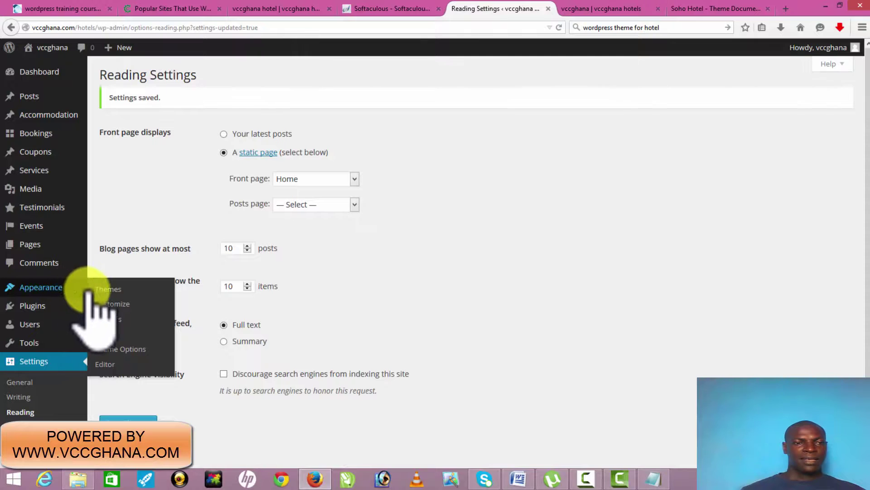
# - In Soho Hotel Theme Options, select the existing Footer Message text
pyautogui.click(128, 349)
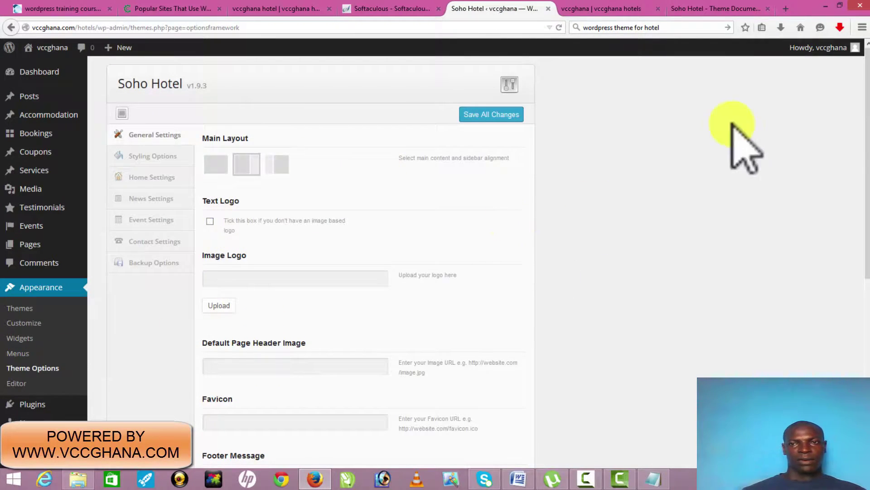
pyautogui.moveTo(867, 88); pyautogui.dragTo(867, 103)
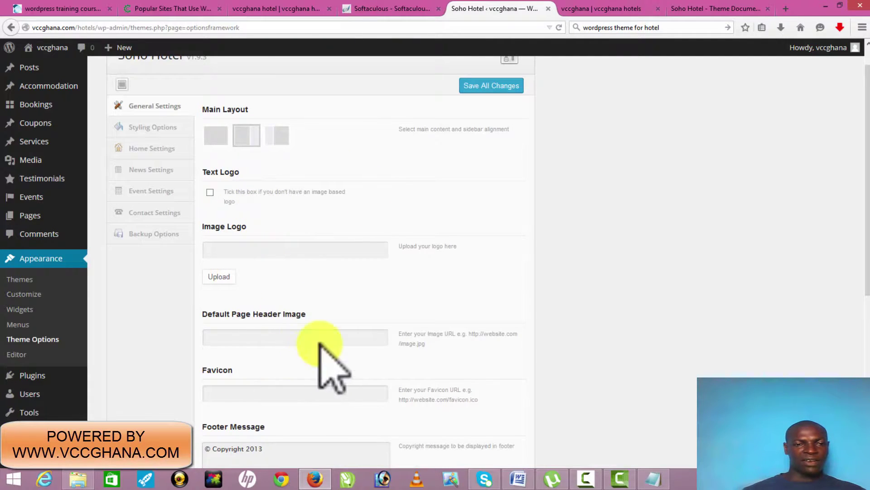
pyautogui.moveTo(864, 138); pyautogui.dragTo(861, 246)
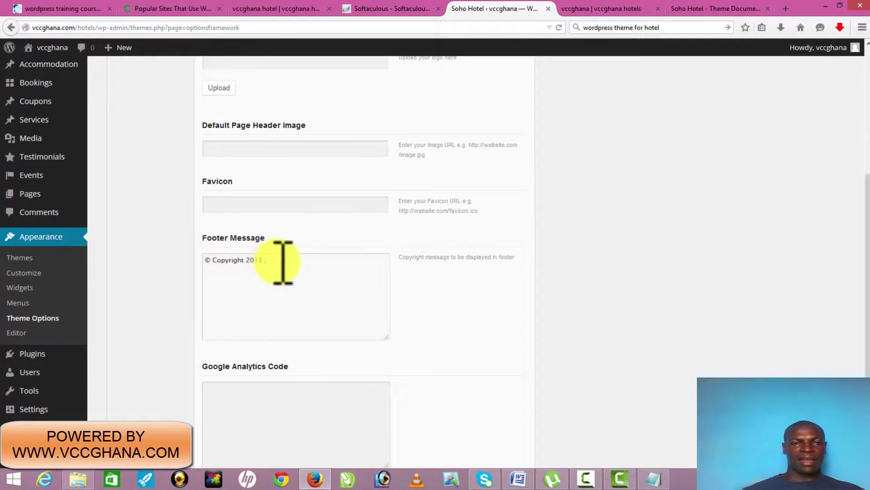
pyautogui.moveTo(284, 260); pyautogui.dragTo(204, 262)
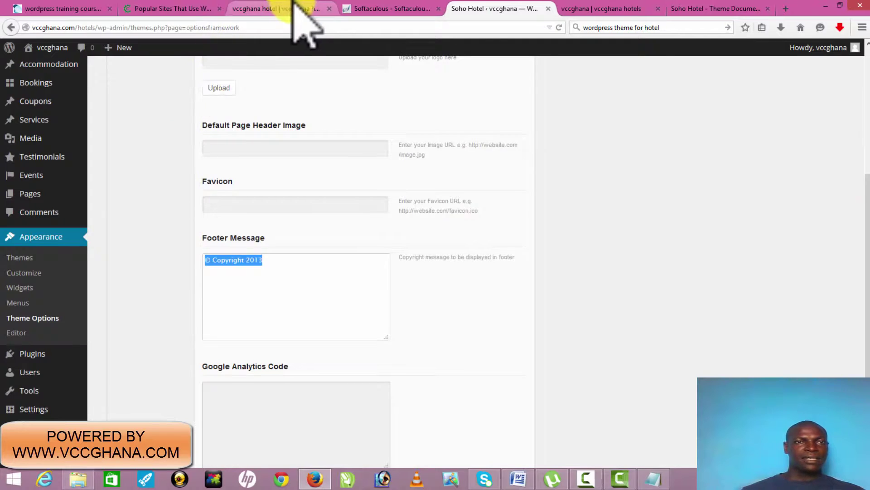
# - Look at the footer copyright line on the live hotel site for reference
pyautogui.click(278, 9)
pyautogui.moveTo(863, 73); pyautogui.dragTo(863, 345)
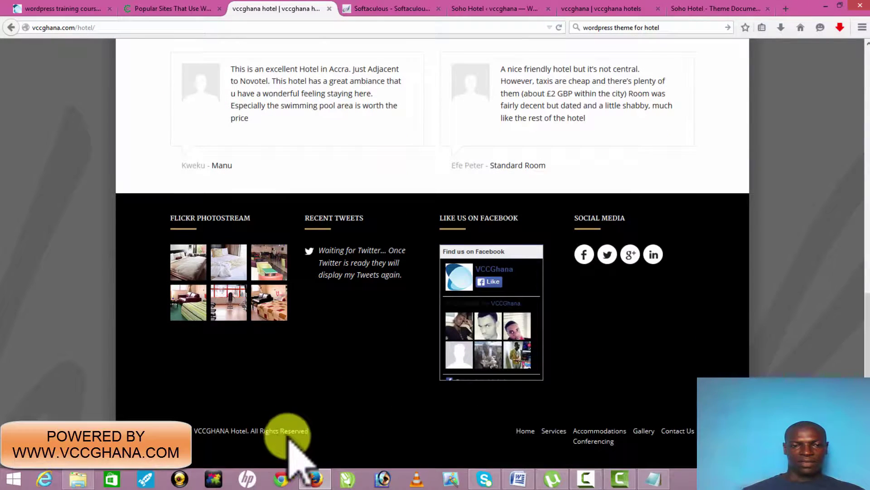
pyautogui.tripleClick(182, 430)
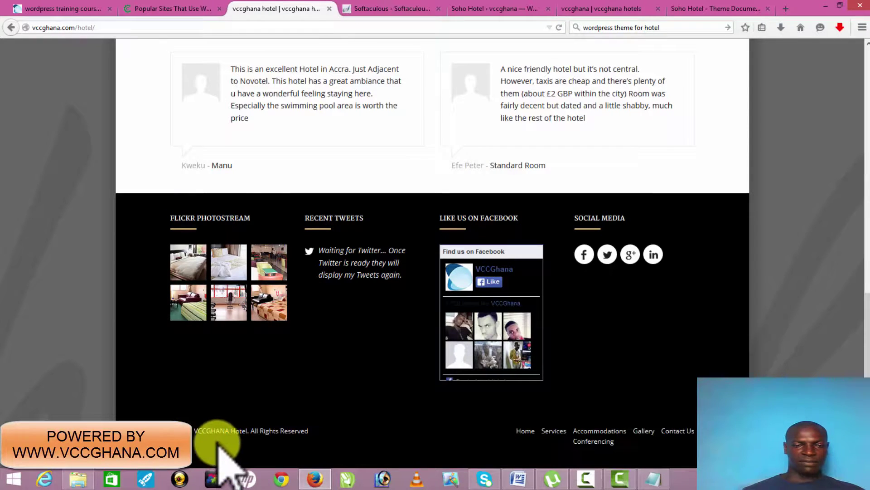
pyautogui.click(168, 431)
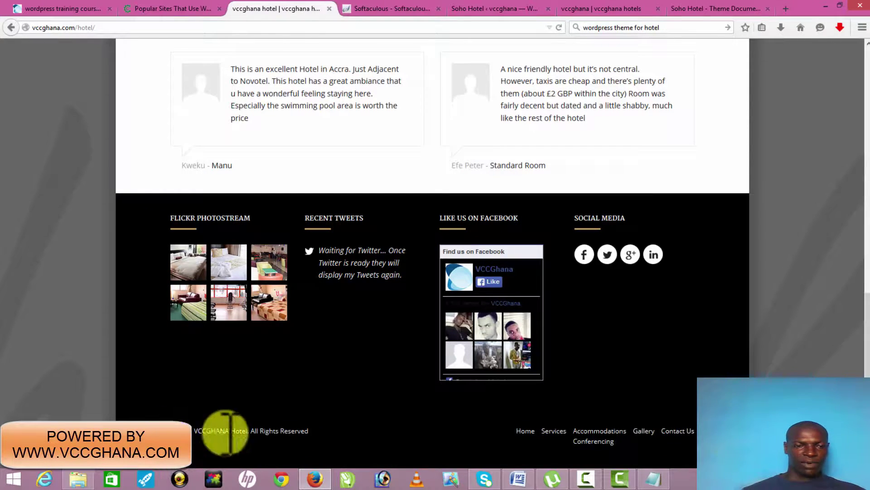
pyautogui.moveTo(301, 460); pyautogui.dragTo(171, 416)
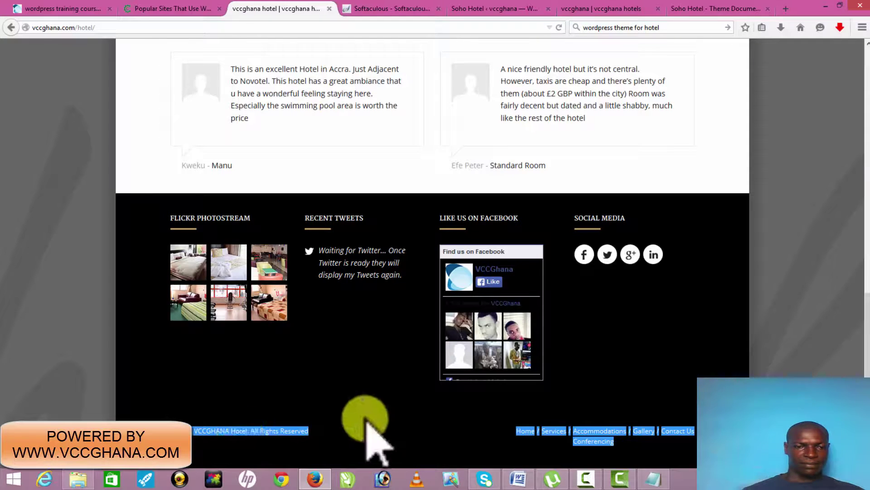
pyautogui.click(320, 424)
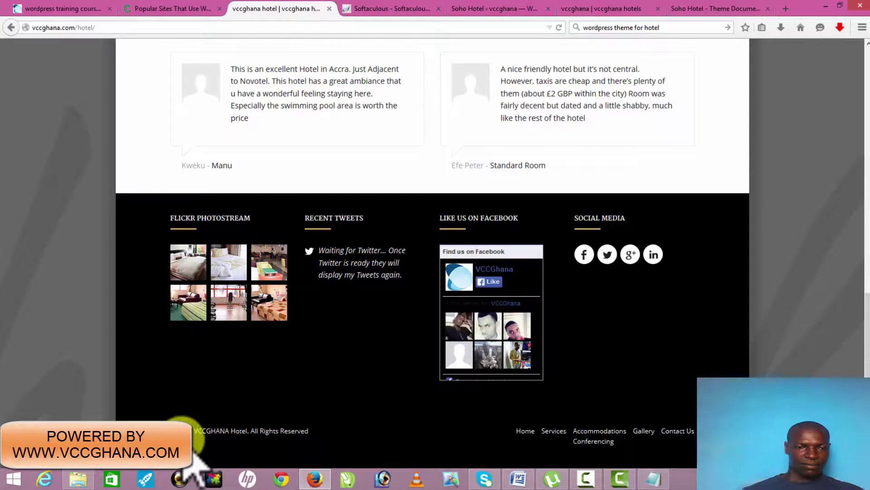
pyautogui.moveTo(193, 431); pyautogui.dragTo(296, 432)
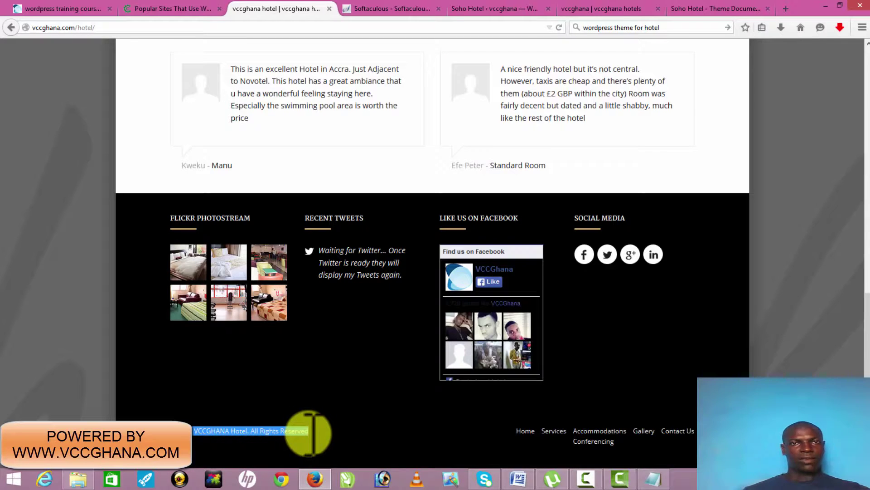
# - Set Footer Message to '© VCCGHANA Hotel. All Rights Reserved' and save all changes
pyautogui.click(623, 10)
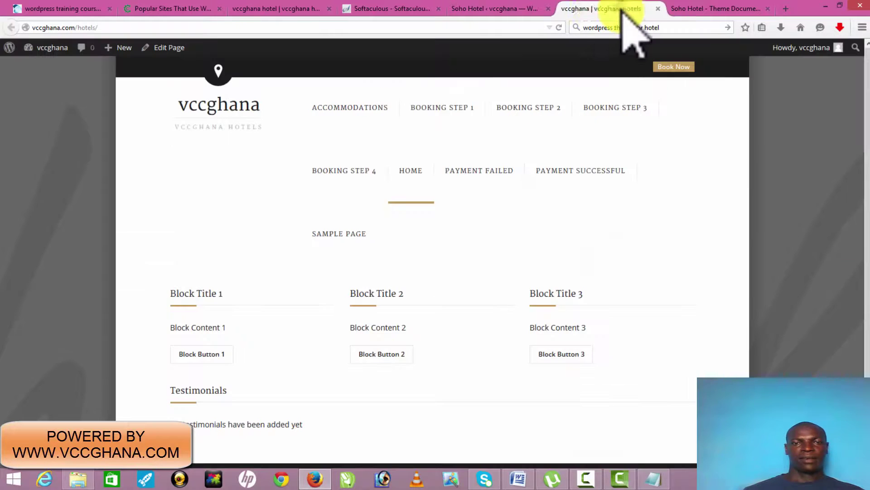
pyautogui.click(534, 9)
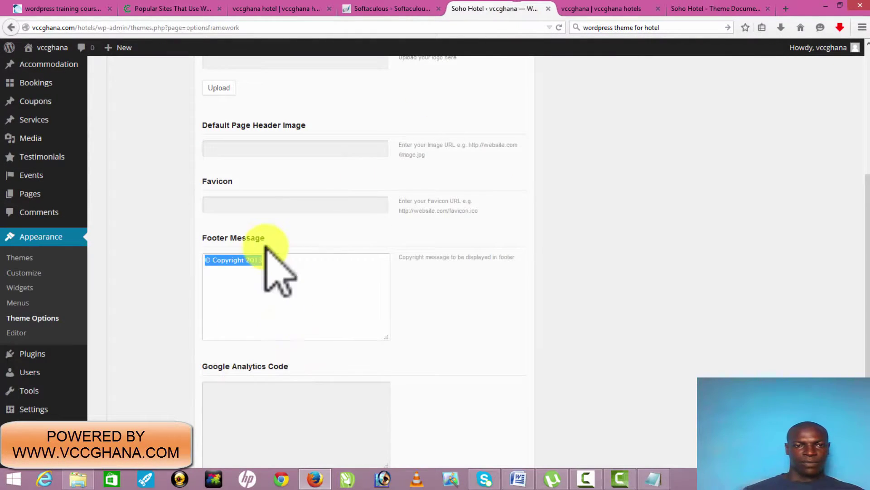
pyautogui.click(272, 260)
pyautogui.moveTo(261, 260); pyautogui.dragTo(264, 269)
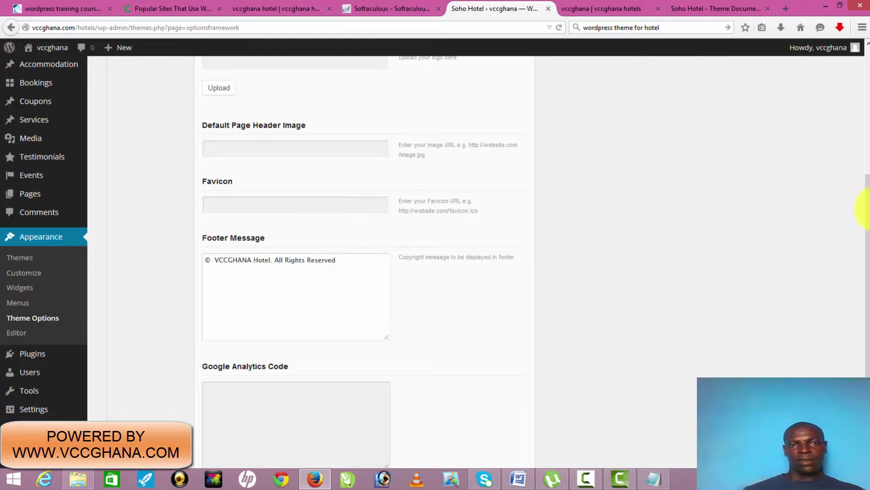
pyautogui.moveTo(865, 256); pyautogui.dragTo(867, 340)
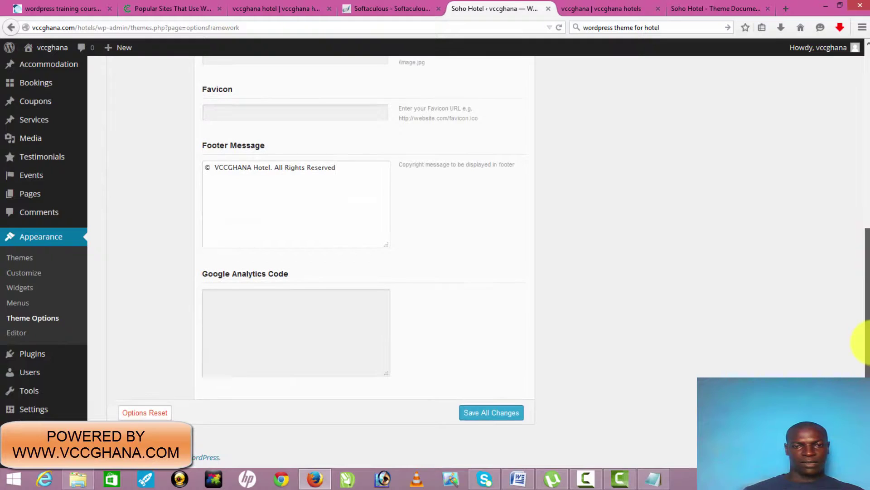
pyautogui.click(469, 410)
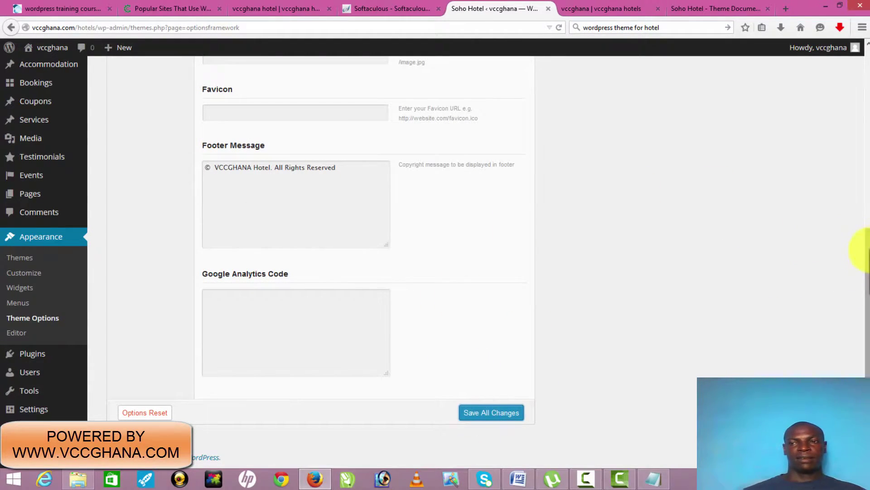
pyautogui.moveTo(866, 249); pyautogui.dragTo(857, 57)
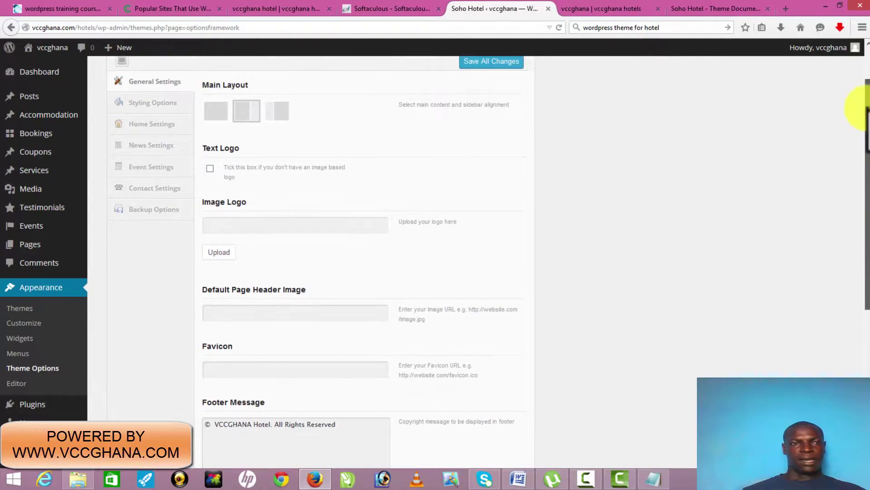
# - Choose Blue & Black as the Styling Options colour scheme and save all changes
pyautogui.click(145, 103)
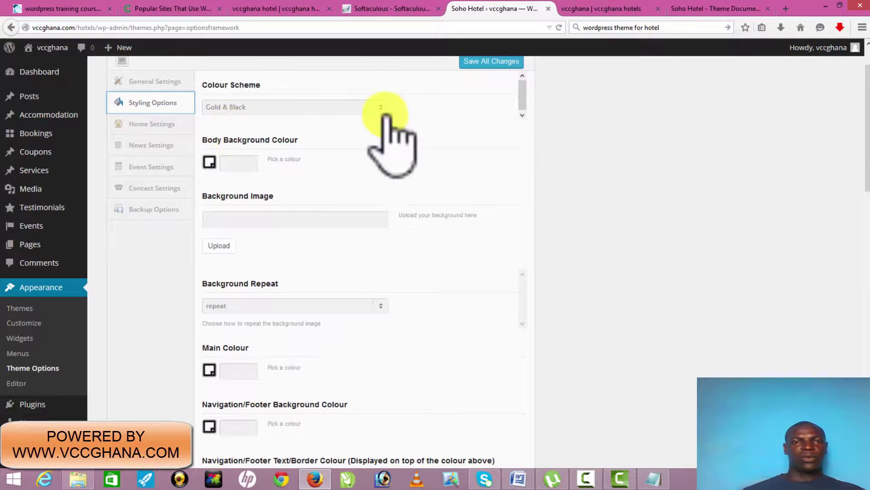
pyautogui.click(379, 108)
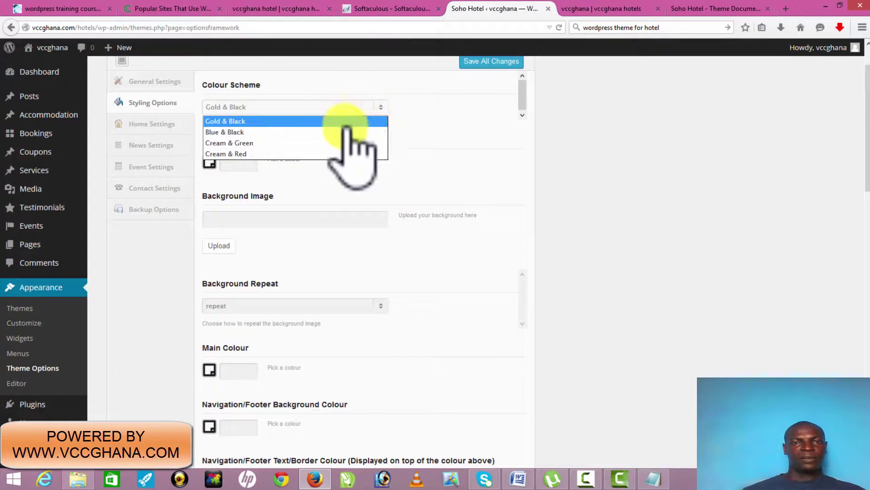
pyautogui.click(458, 108)
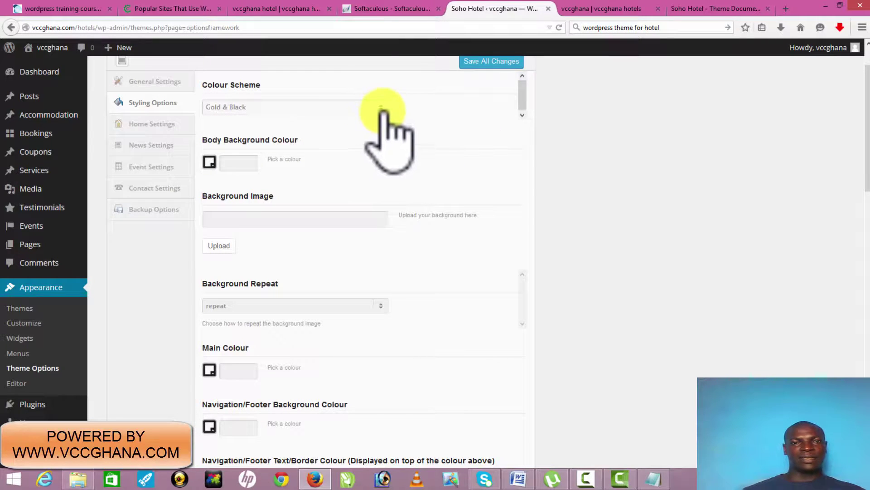
pyautogui.click(383, 109)
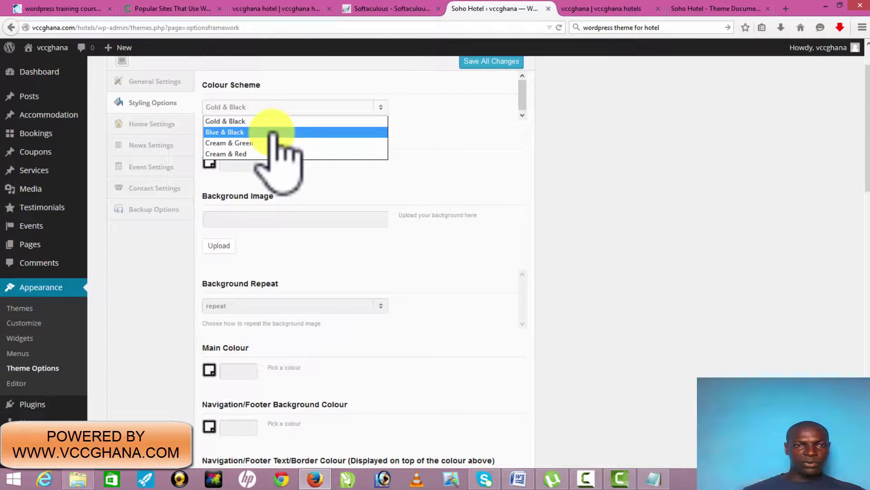
pyautogui.click(272, 132)
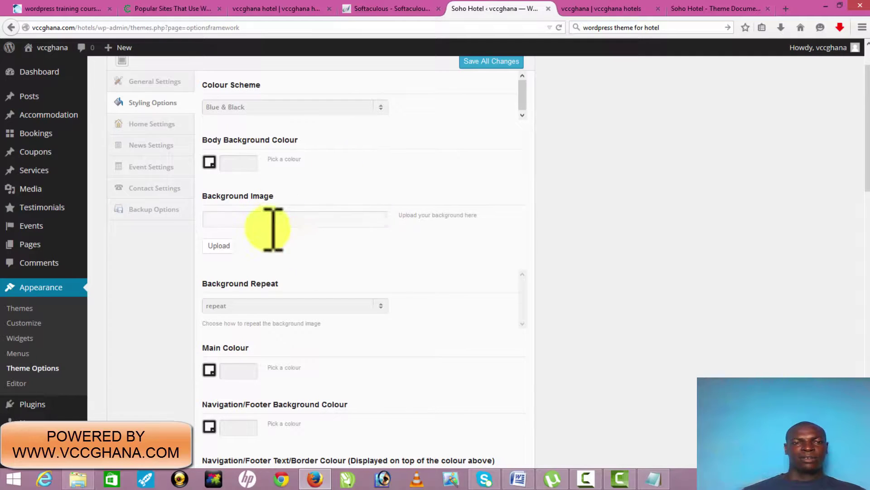
pyautogui.moveTo(866, 142); pyautogui.dragTo(865, 368)
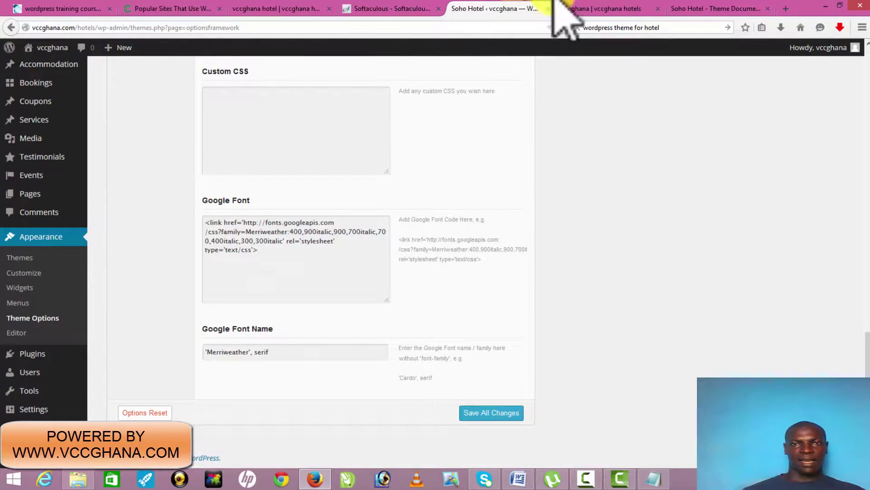
pyautogui.click(600, 8)
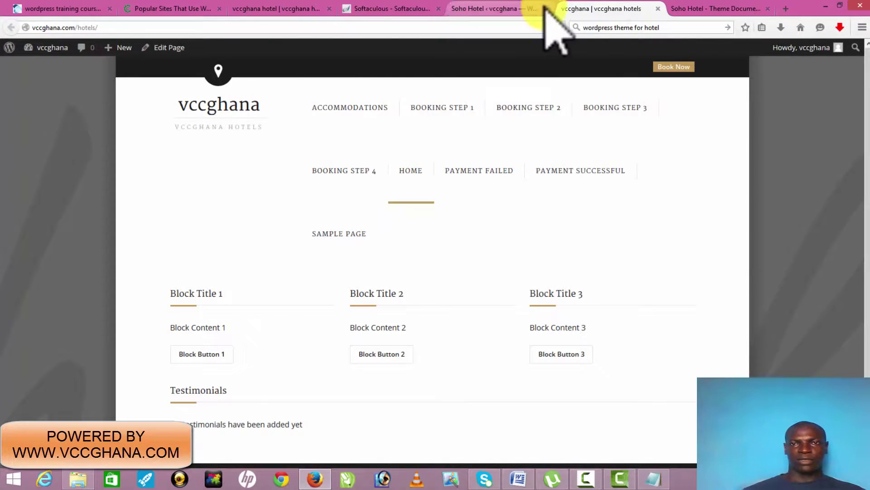
pyautogui.click(517, 8)
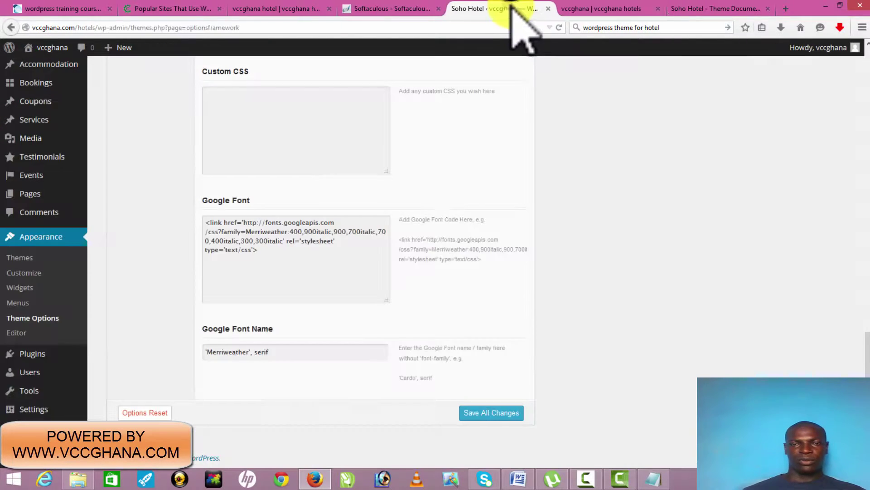
pyautogui.click(488, 411)
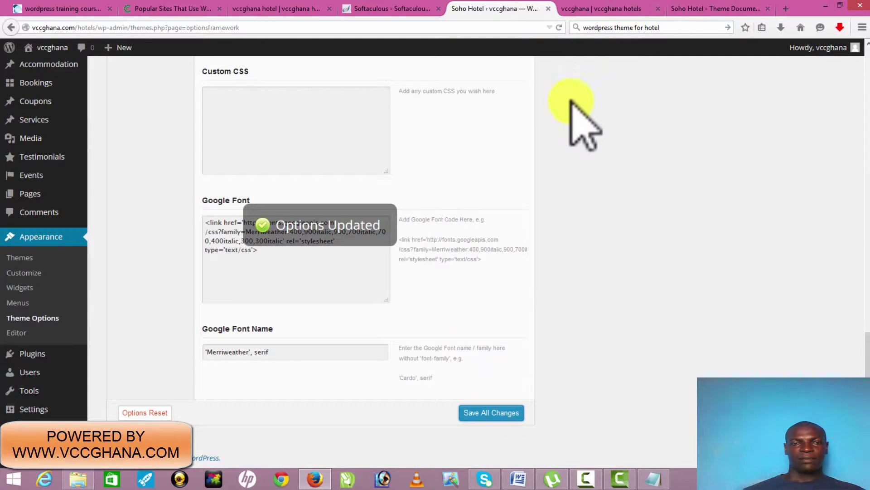
# - Check the front page's new blue accents, then open the Home Settings tab in Theme Options
pyautogui.click(589, 8)
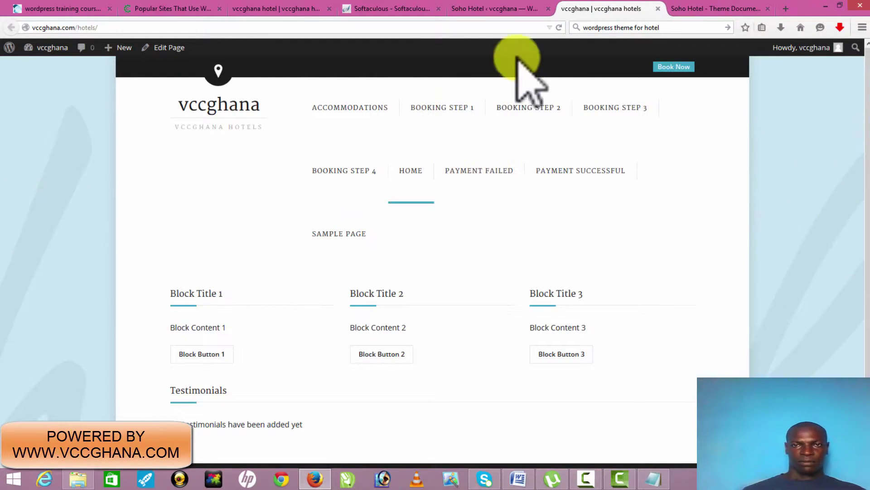
pyautogui.click(484, 8)
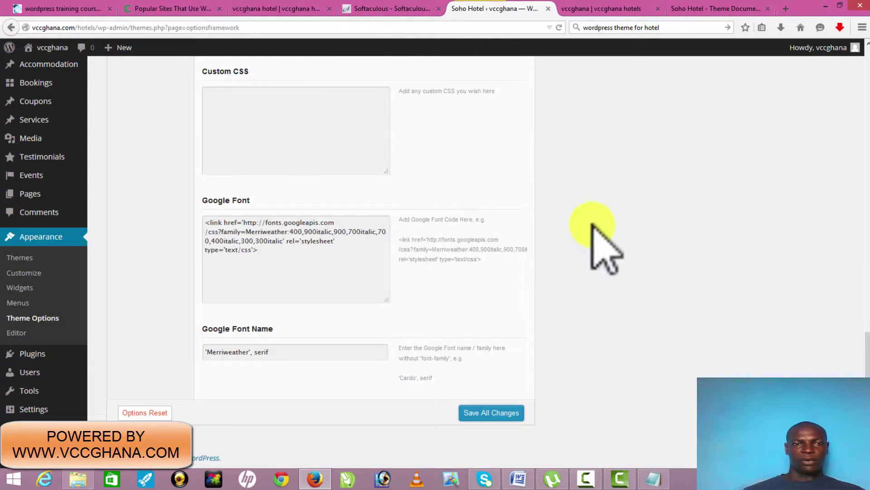
pyautogui.moveTo(866, 360); pyautogui.dragTo(849, 233)
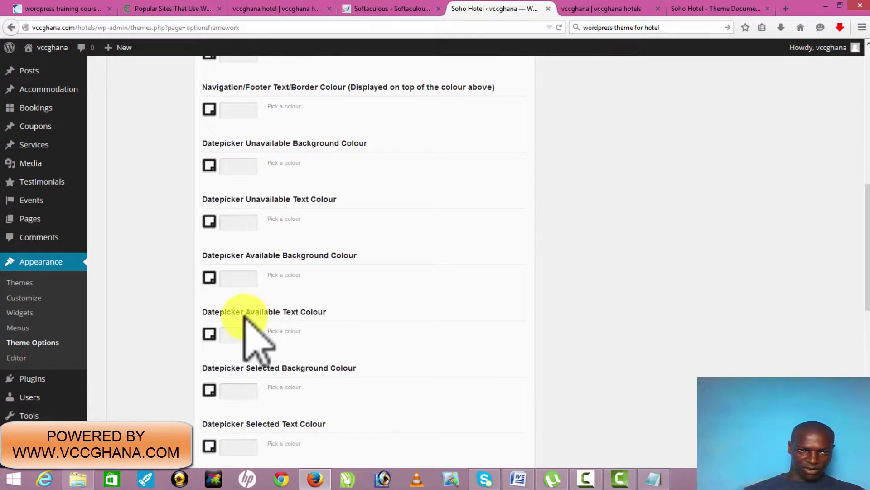
pyautogui.moveTo(866, 231); pyautogui.dragTo(860, 111)
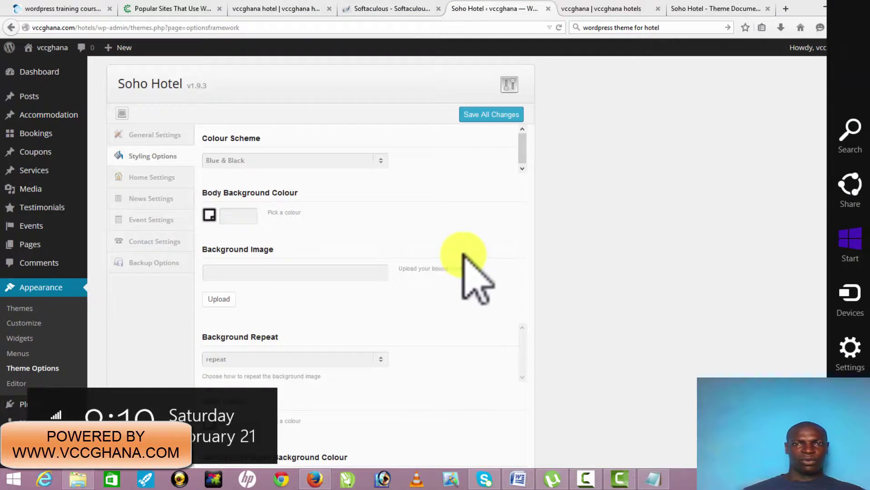
pyautogui.click(150, 177)
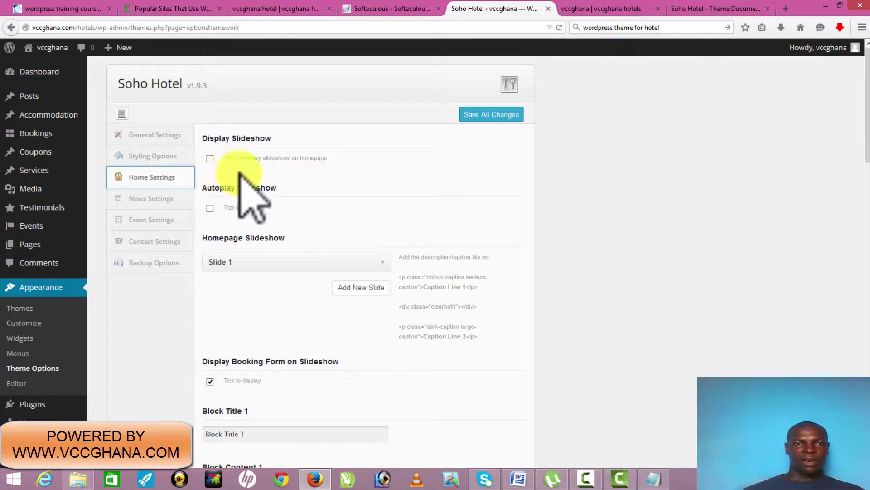
# - Tick Display Slideshow and Autoplay Slideshow in Home Settings
pyautogui.click(274, 9)
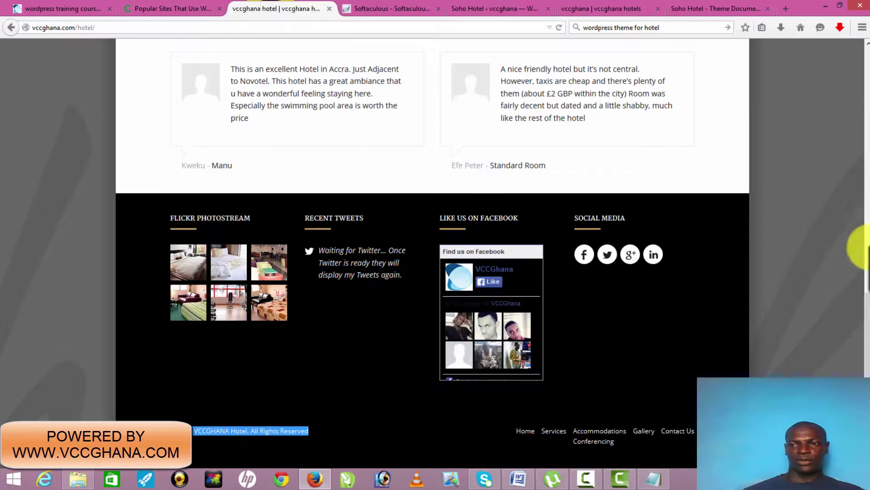
pyautogui.moveTo(864, 318); pyautogui.dragTo(863, 59)
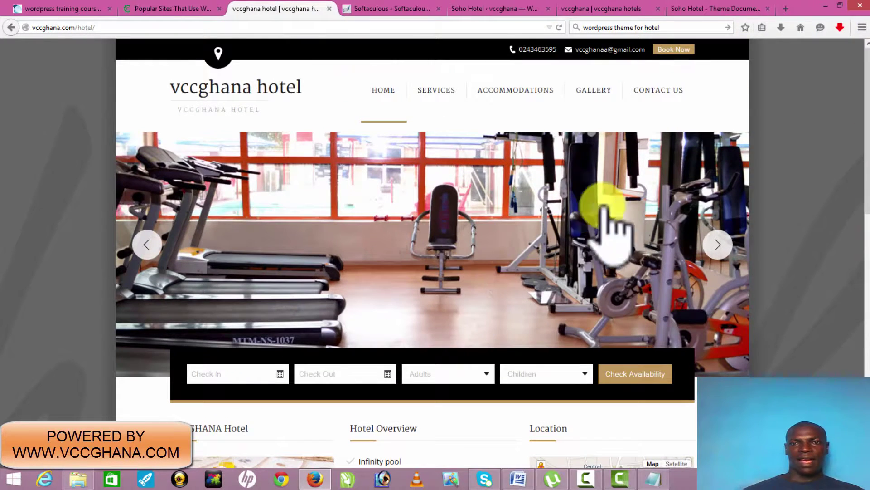
pyautogui.click(378, 12)
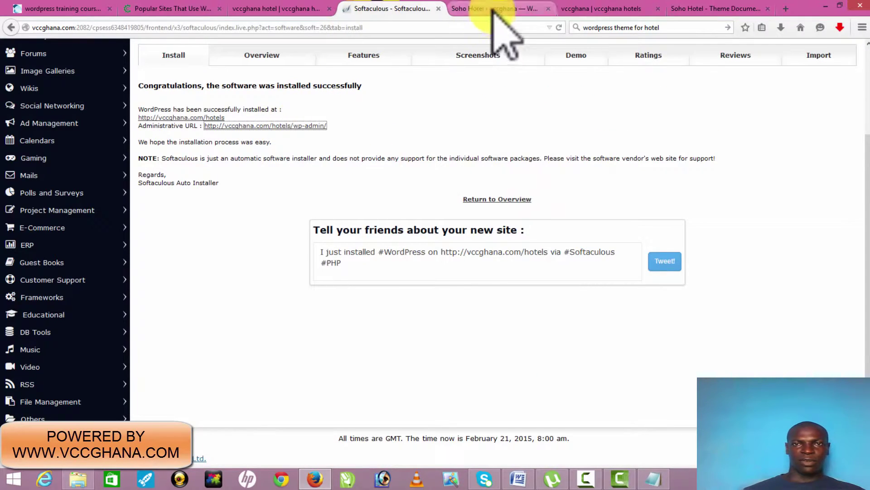
pyautogui.click(489, 10)
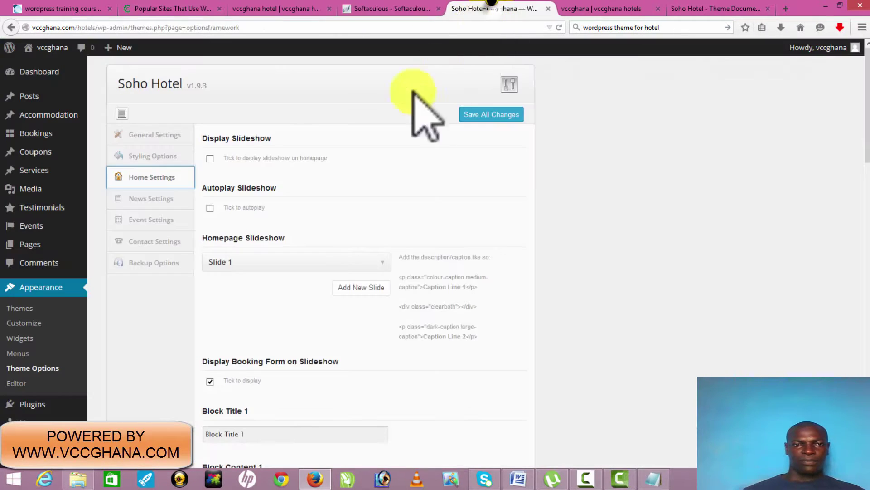
pyautogui.click(210, 158)
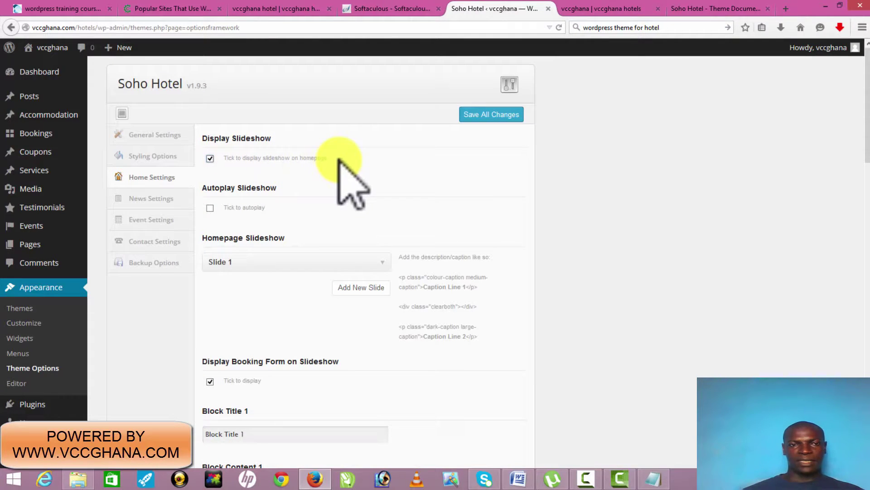
pyautogui.click(210, 208)
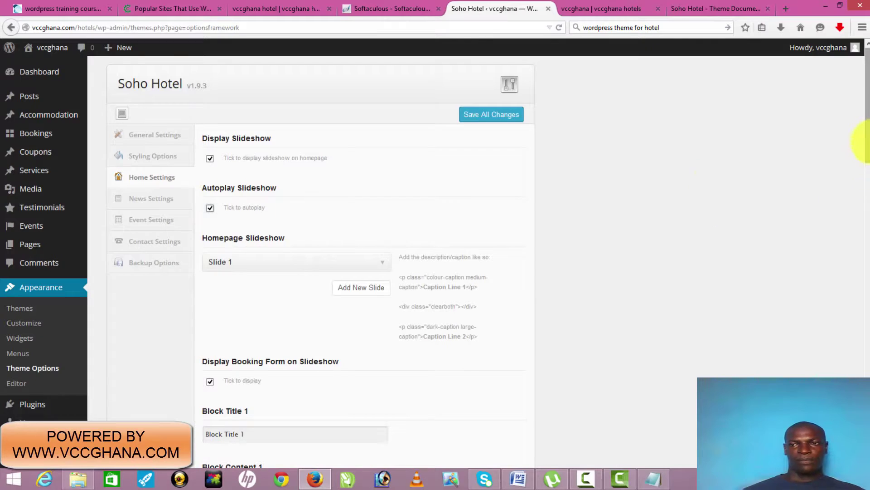
pyautogui.moveTo(867, 140); pyautogui.dragTo(866, 190)
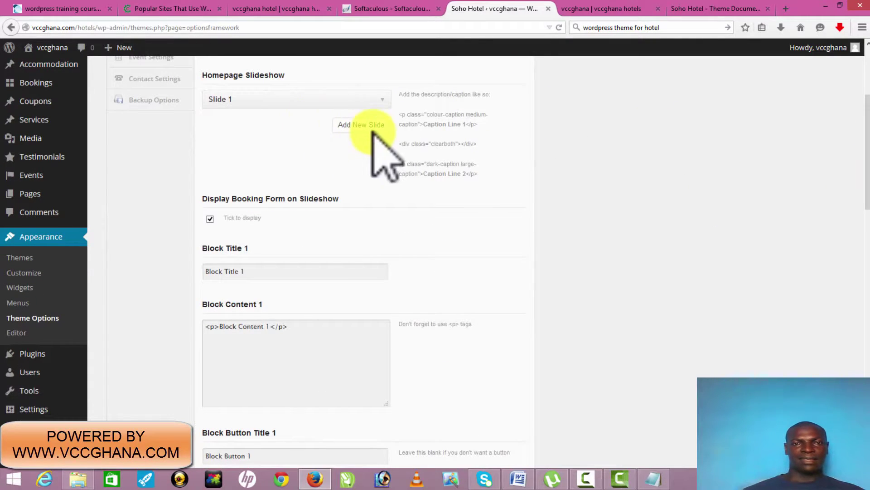
# - Upload slide1.jpg from the hotel images folder as Slide 1's image
pyautogui.click(384, 98)
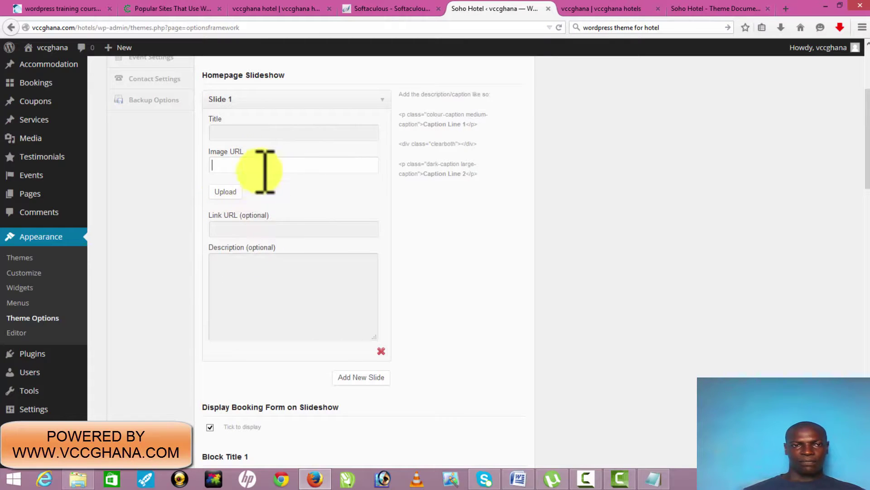
pyautogui.click(225, 192)
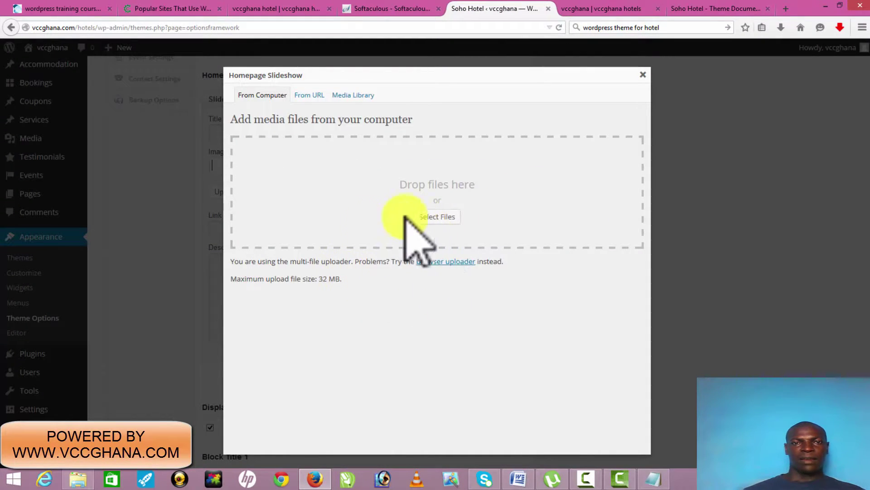
pyautogui.click(437, 218)
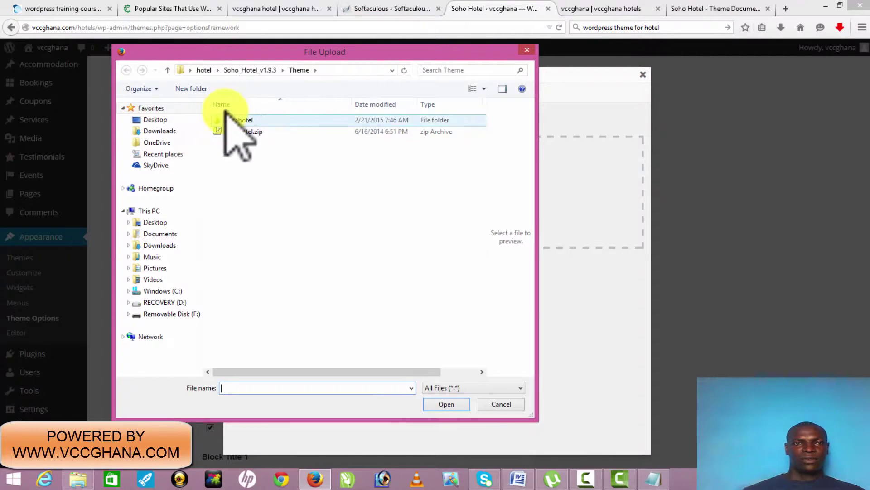
pyautogui.click(245, 71)
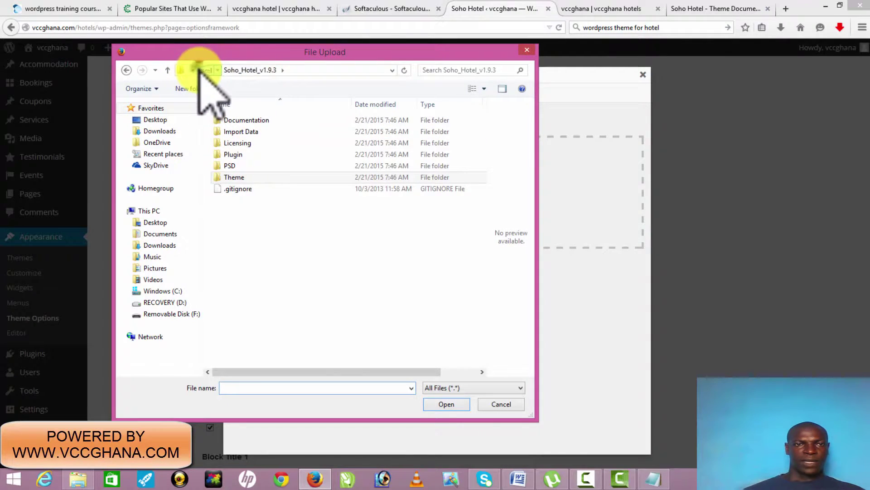
pyautogui.click(200, 68)
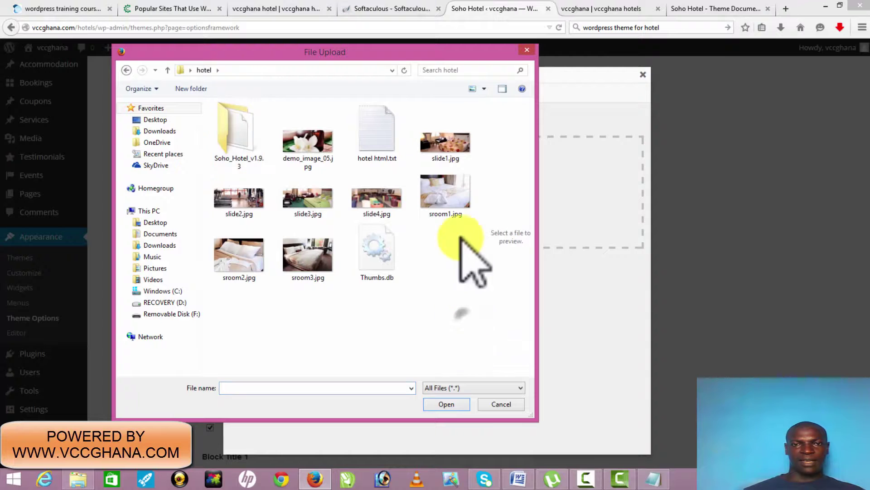
pyautogui.click(446, 145)
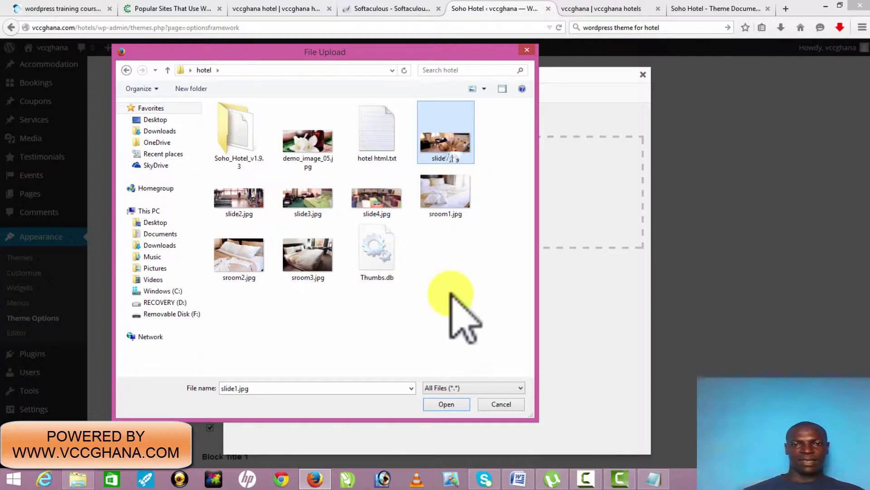
pyautogui.click(442, 403)
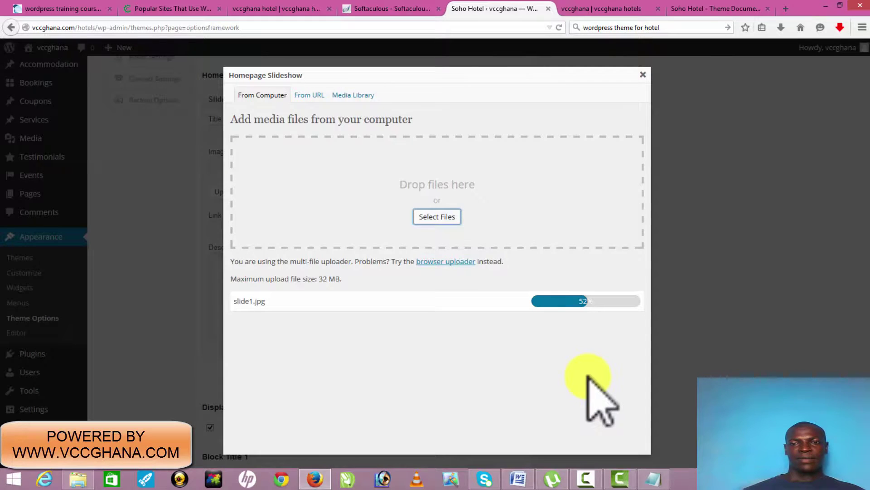
# - Save the uploaded image's link to Slide 1 and close the media window
pyautogui.hotkey('ctrl', '+')
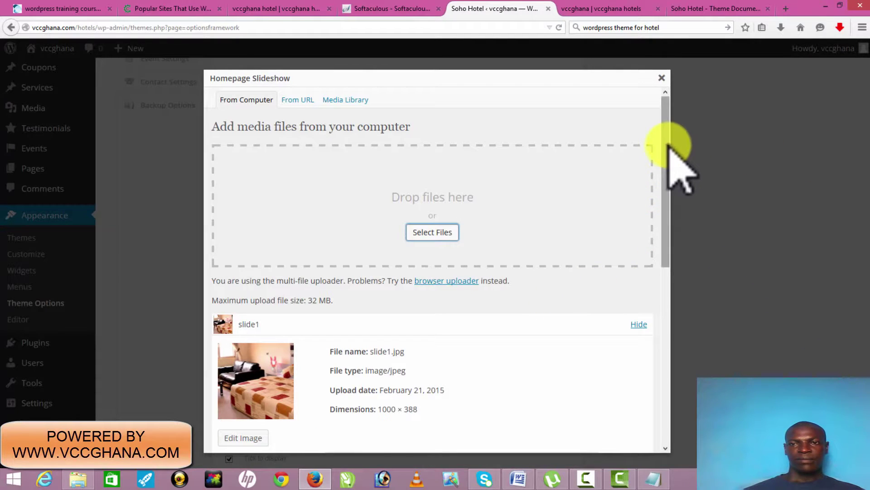
pyautogui.moveTo(665, 146); pyautogui.dragTo(675, 282)
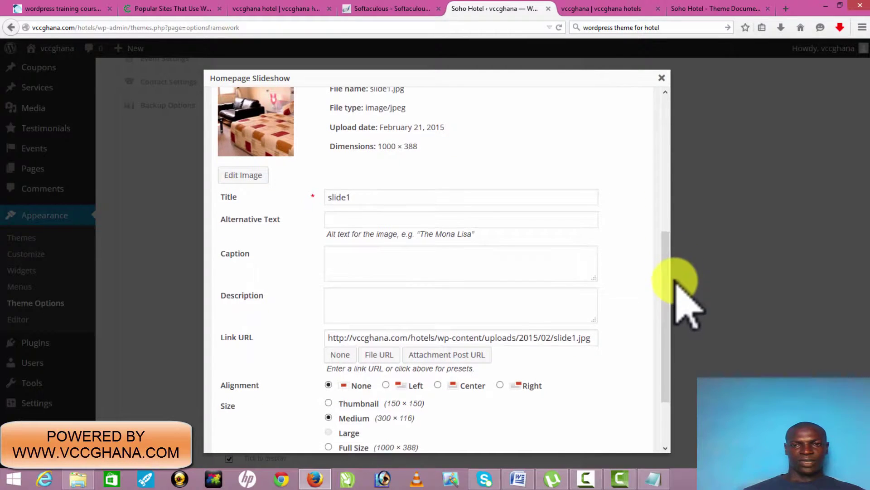
pyautogui.tripleClick(527, 339)
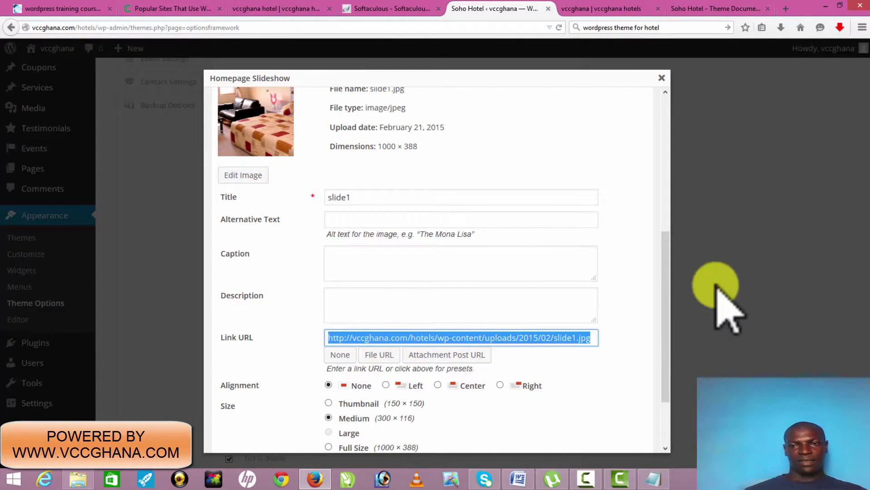
pyautogui.moveTo(666, 300); pyautogui.dragTo(665, 346)
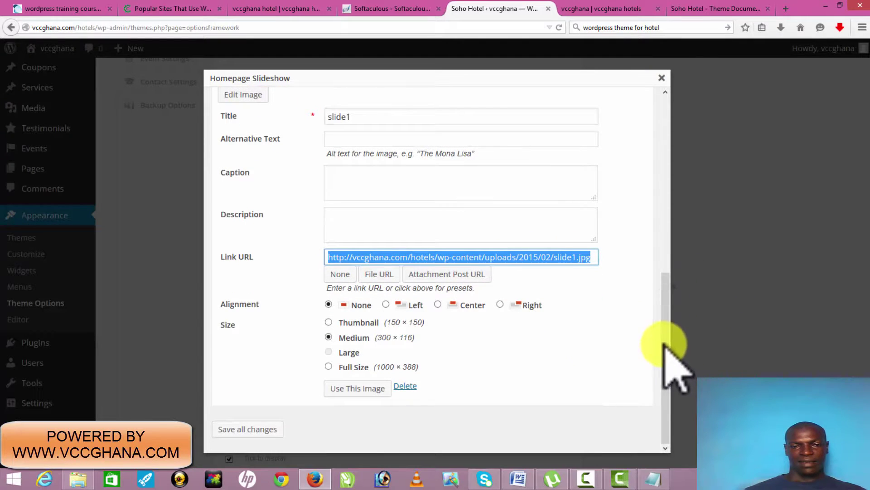
pyautogui.click(226, 428)
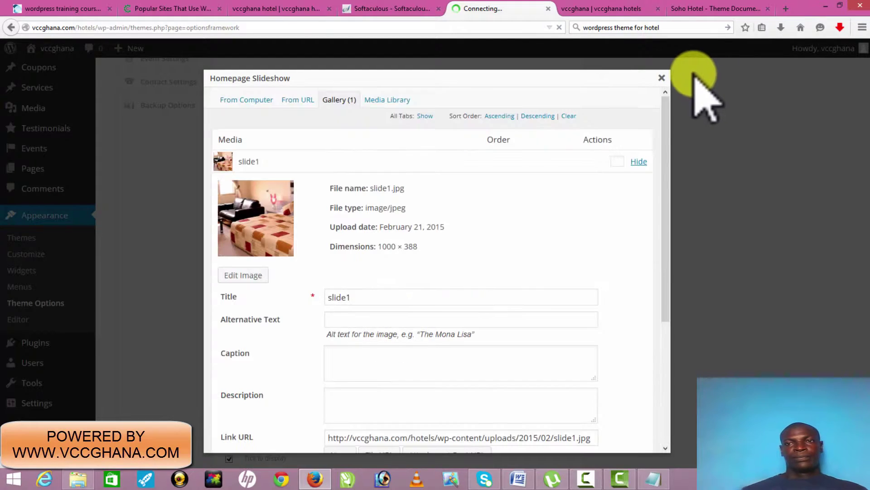
pyautogui.click(663, 77)
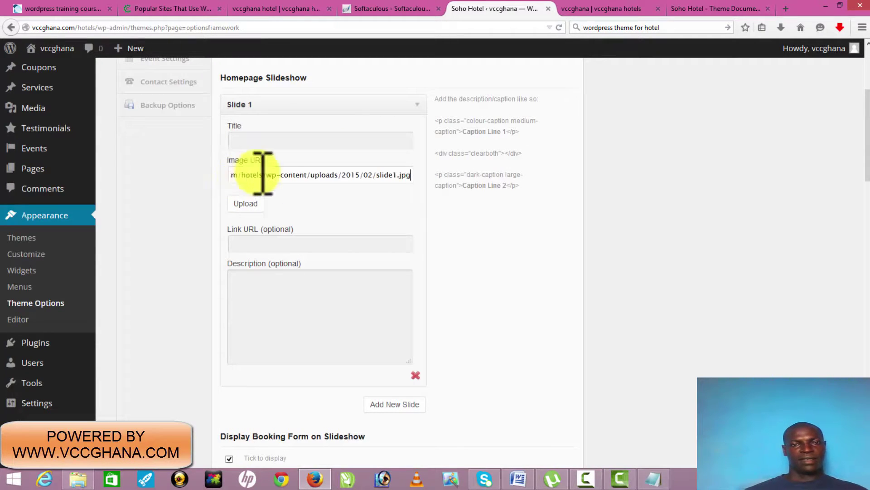
# - Enter # in Slide 1's Link URL field after comparing with the example homepage
pyautogui.click(256, 142)
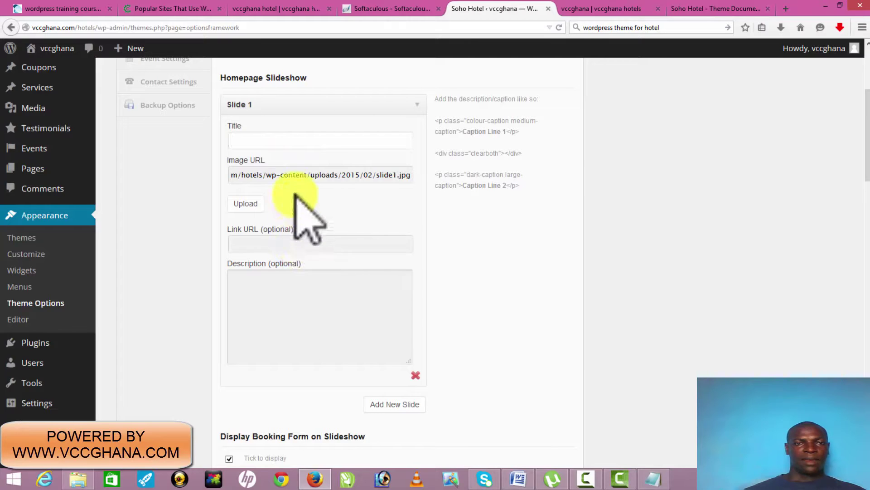
pyautogui.click(250, 244)
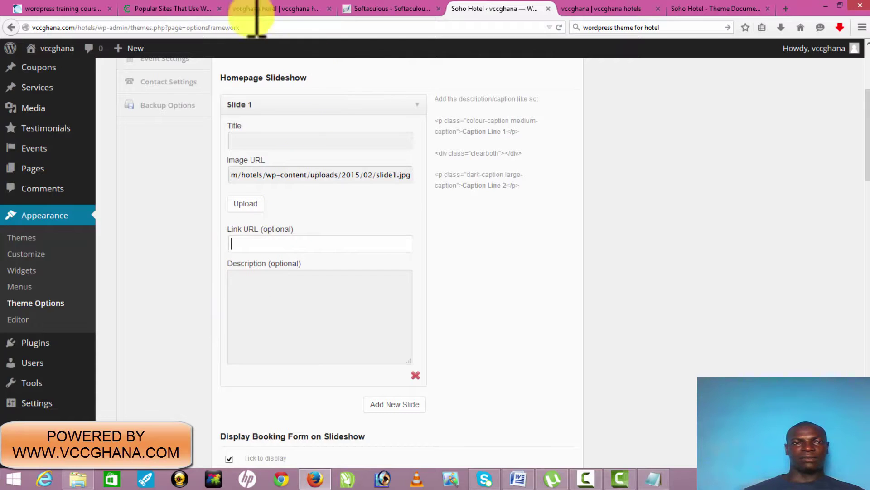
pyautogui.click(285, 8)
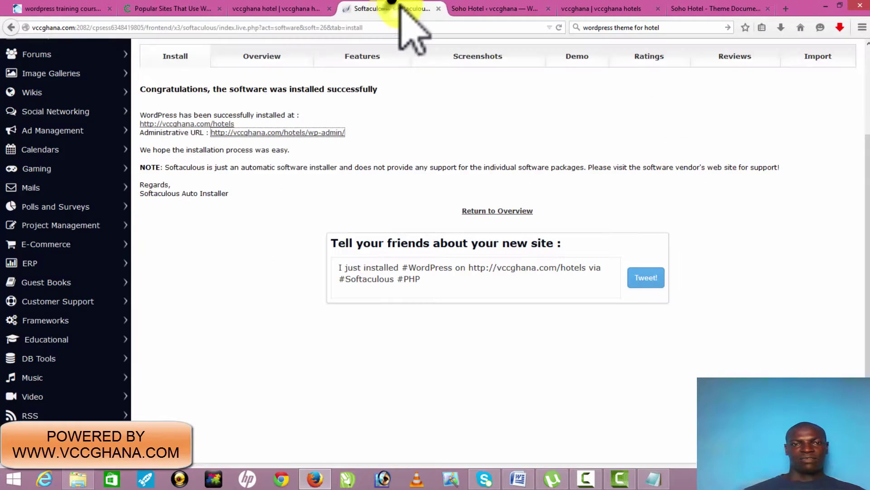
pyautogui.click(397, 10)
pyautogui.click(509, 6)
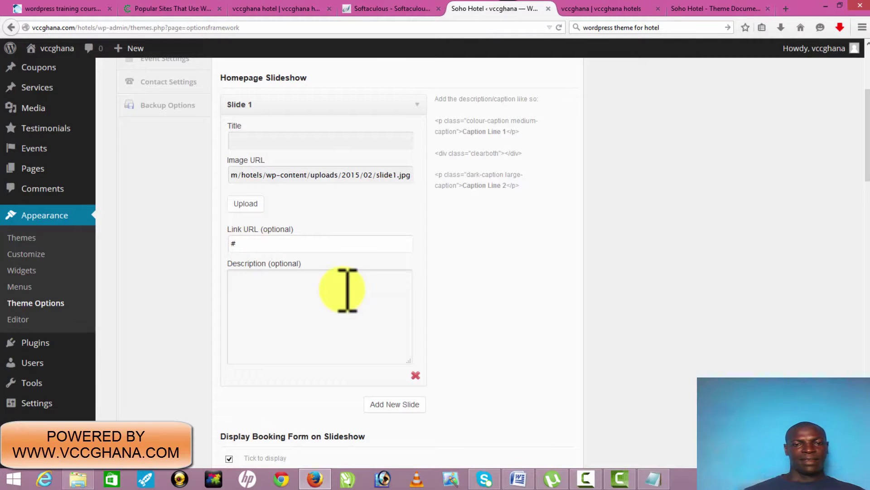
pyautogui.moveTo(865, 132); pyautogui.dragTo(864, 93)
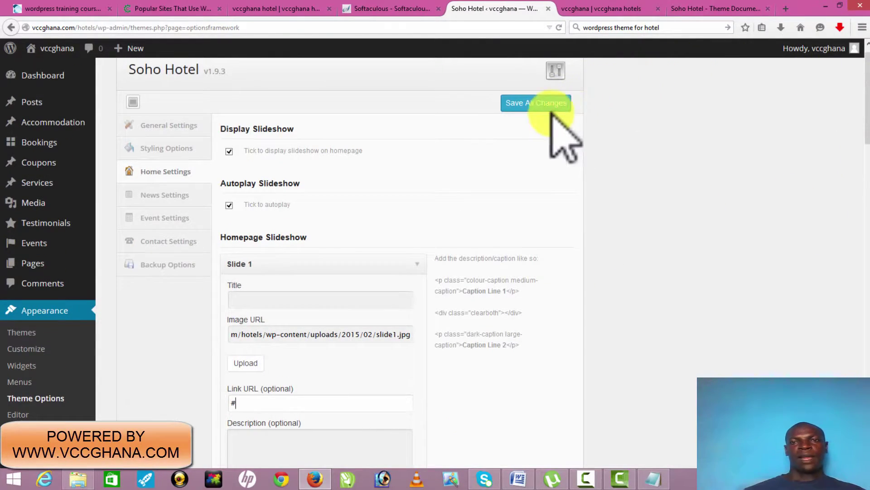
# - Save the slideshow settings and check the slideshow on the live homepage
pyautogui.click(535, 104)
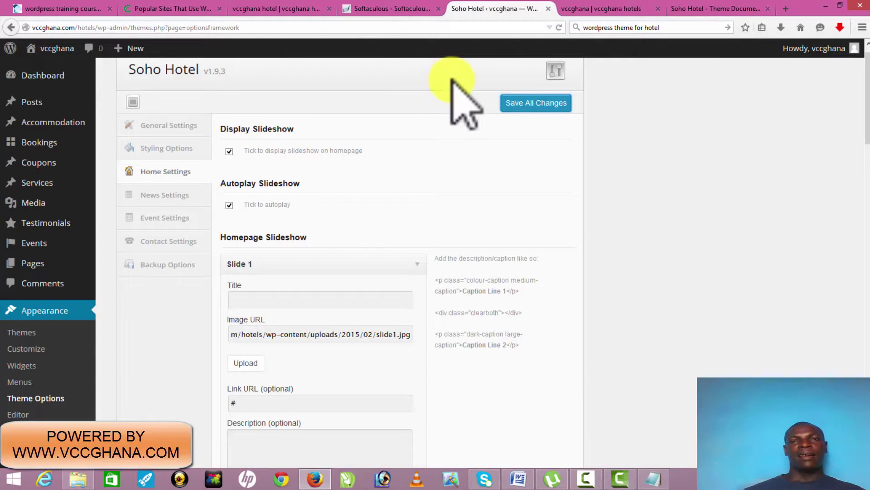
pyautogui.click(635, 9)
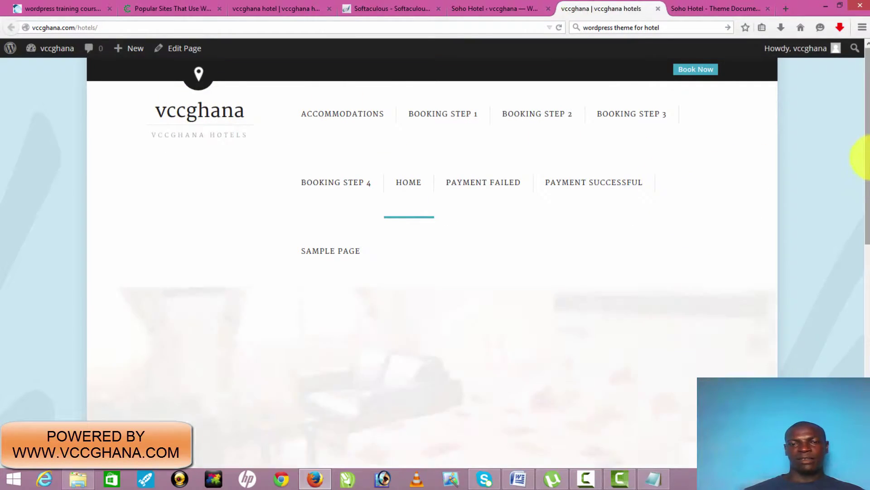
pyautogui.moveTo(864, 169); pyautogui.dragTo(864, 149)
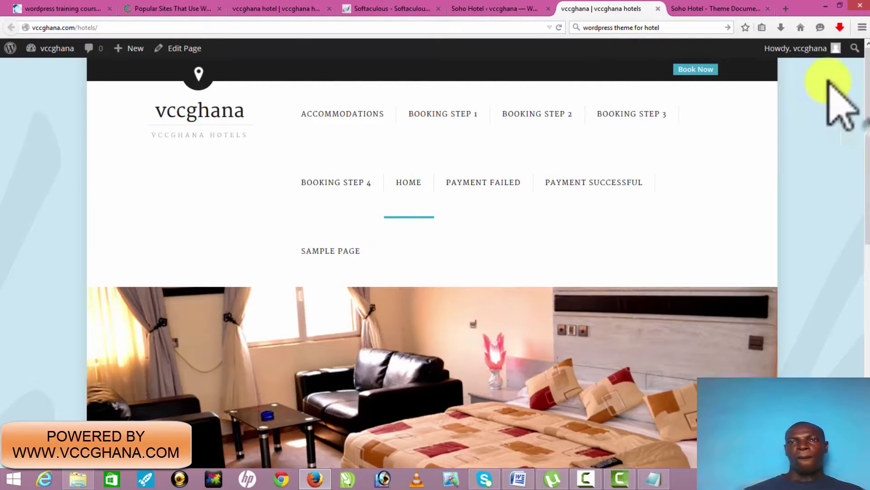
pyautogui.click(489, 6)
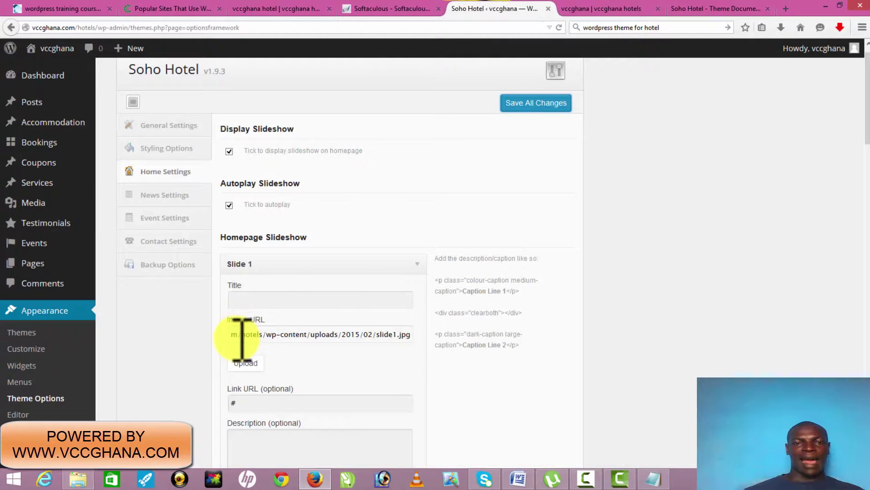
# - Add more slides and recheck the room and gym slideshow on the homepage
pyautogui.moveTo(866, 111); pyautogui.dragTo(855, 145)
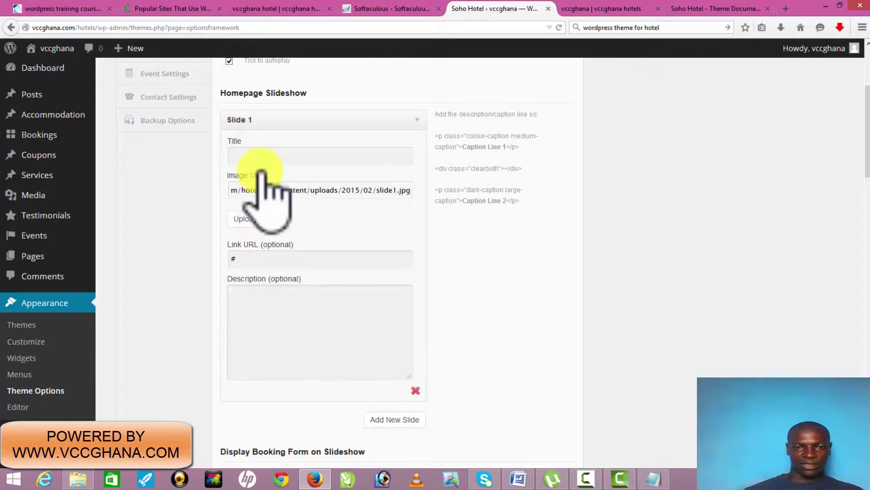
pyautogui.click(392, 415)
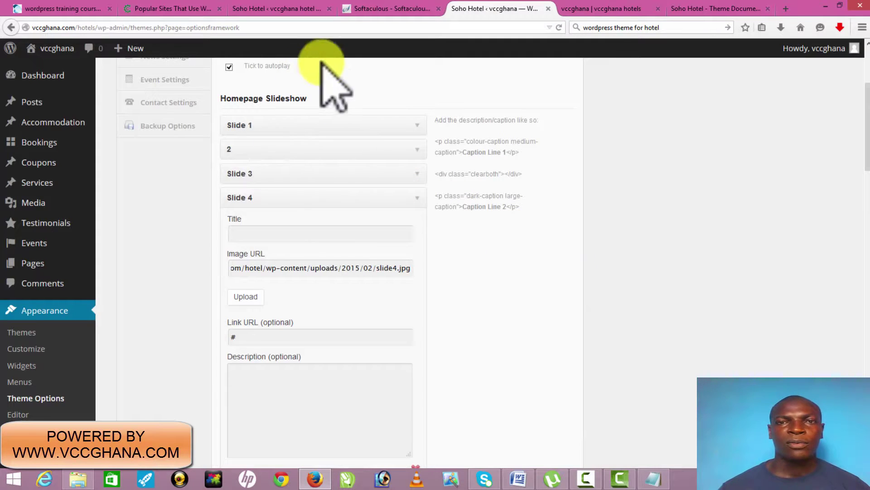
pyautogui.click(610, 9)
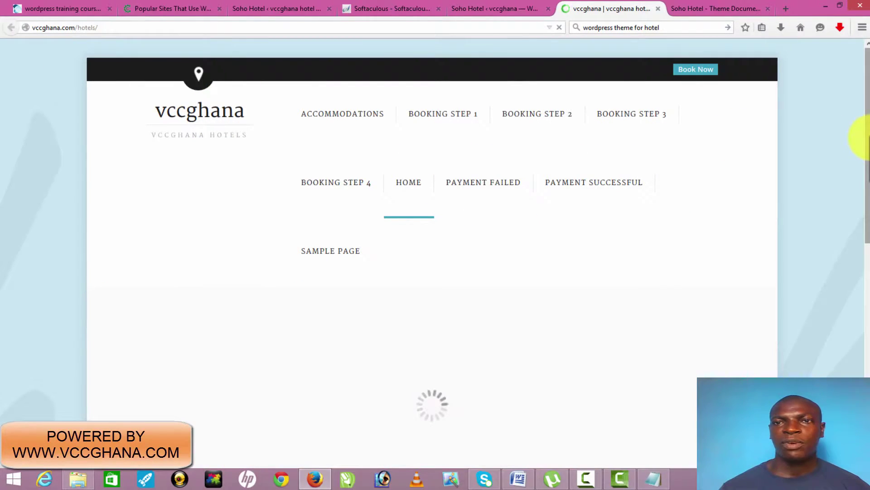
pyautogui.moveTo(860, 135); pyautogui.dragTo(858, 194)
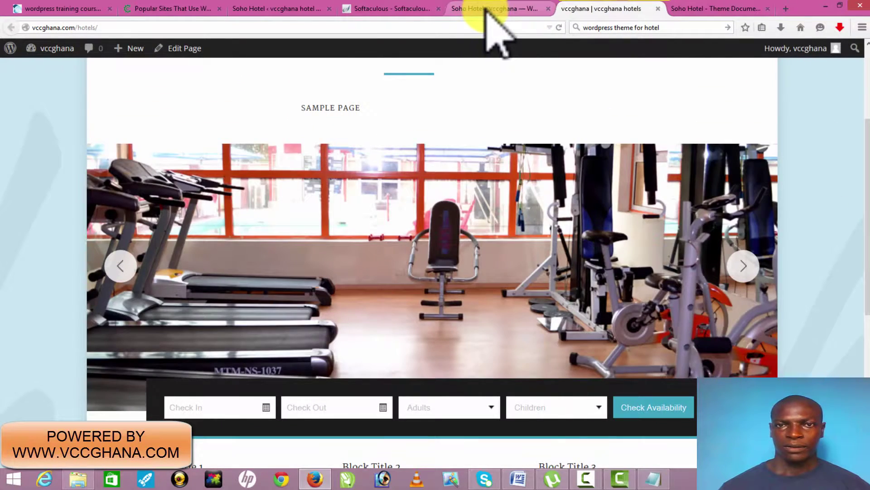
pyautogui.click(486, 7)
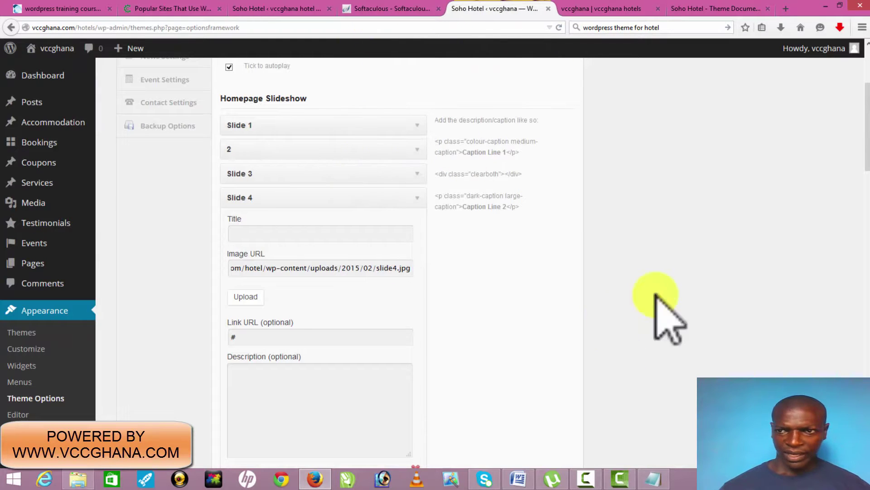
pyautogui.click(603, 8)
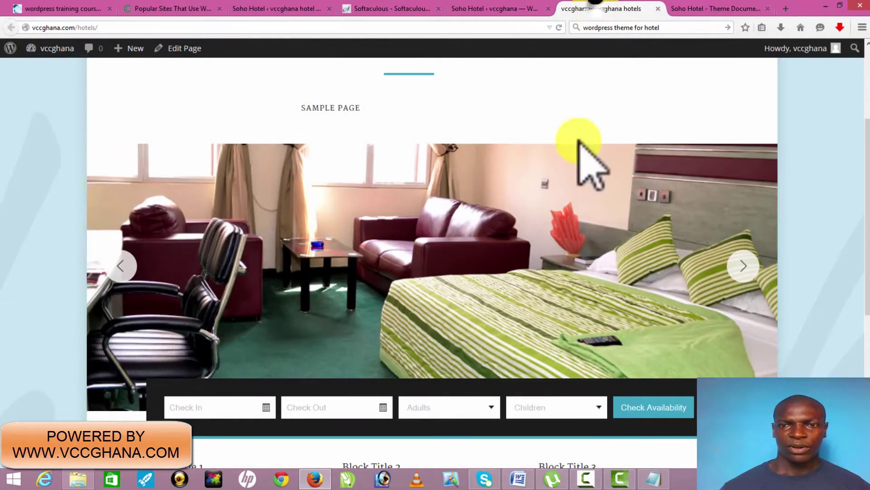
pyautogui.scroll(-6, 861, 188)
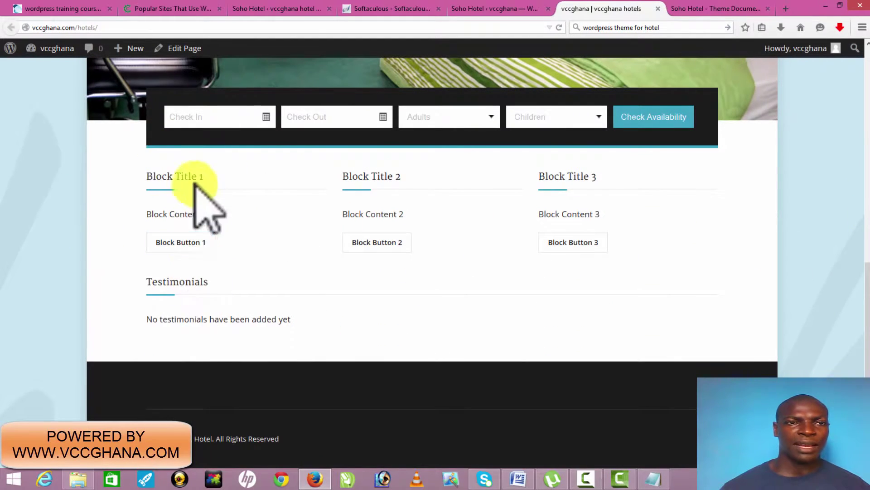
pyautogui.click(260, 11)
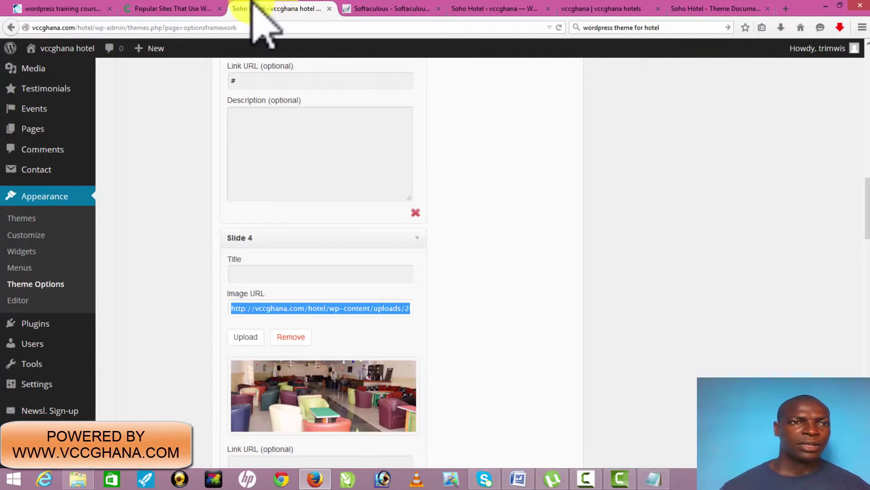
# - Open the reference hotel site in a new tab and review its homepage's first block
pyautogui.moveTo(37, 69)
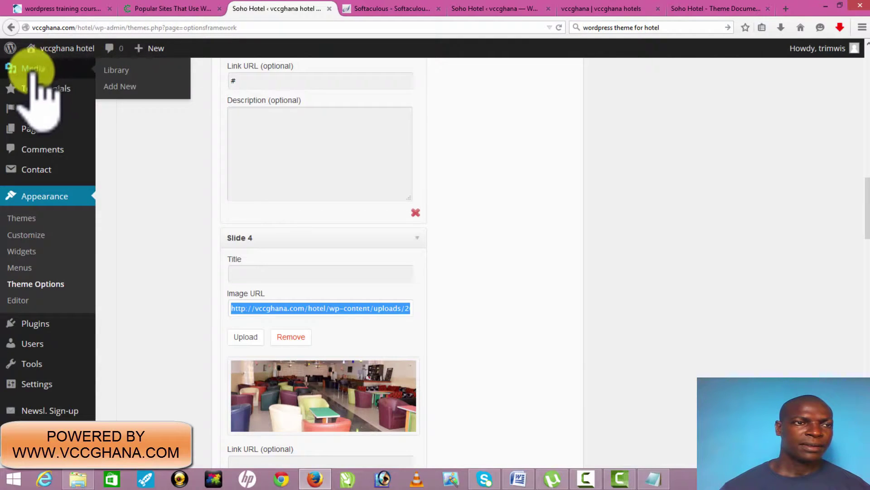
pyautogui.moveTo(66, 48)
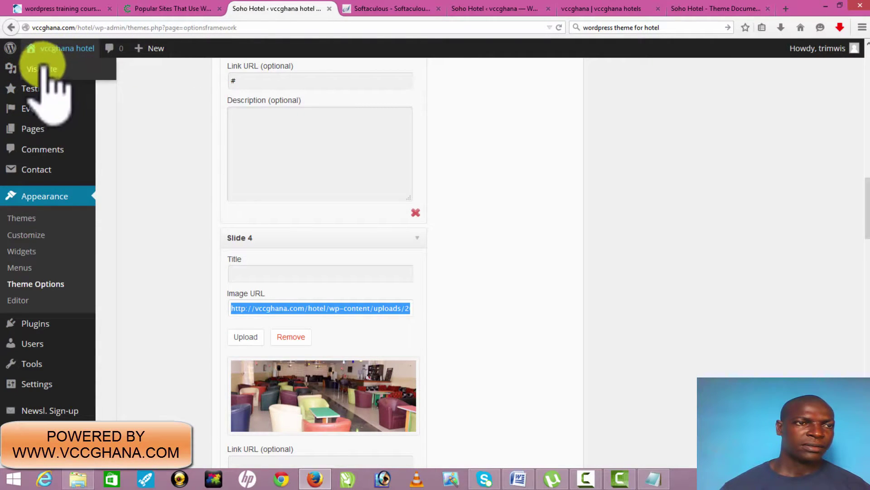
pyautogui.rightClick(56, 70)
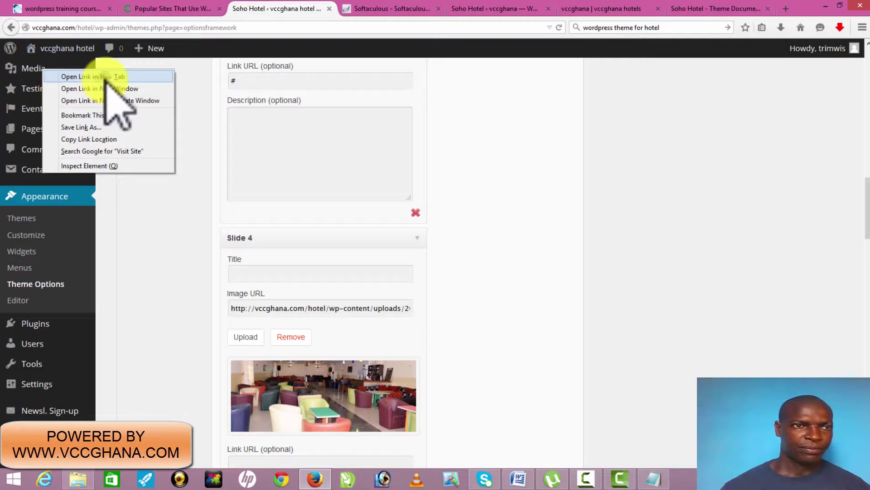
pyautogui.click(86, 78)
pyautogui.click(343, 7)
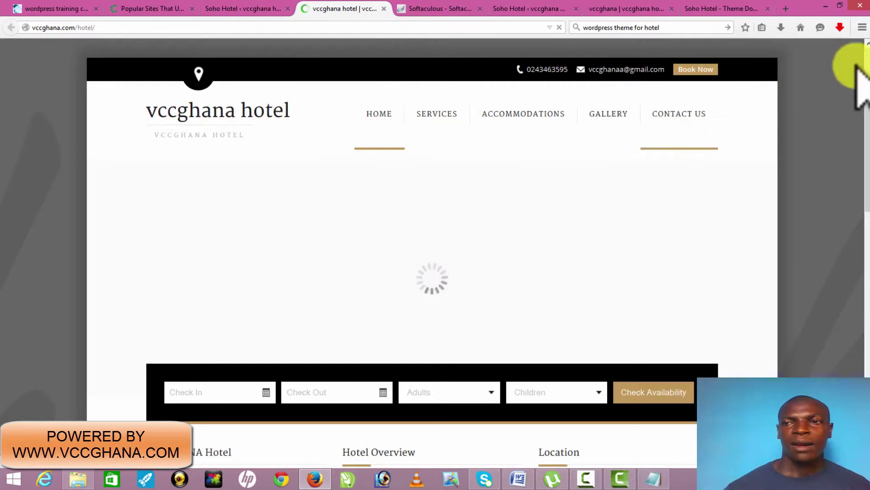
pyautogui.scroll(-5, 860, 174)
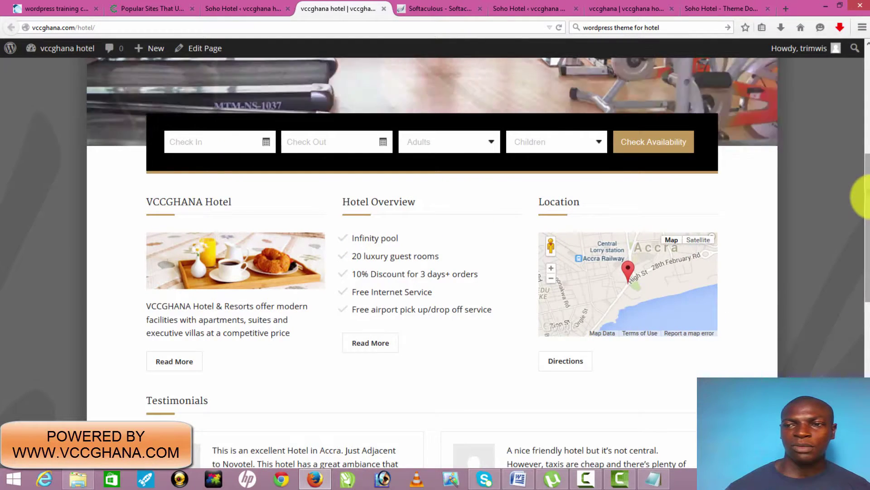
pyautogui.moveTo(865, 198); pyautogui.dragTo(860, 239)
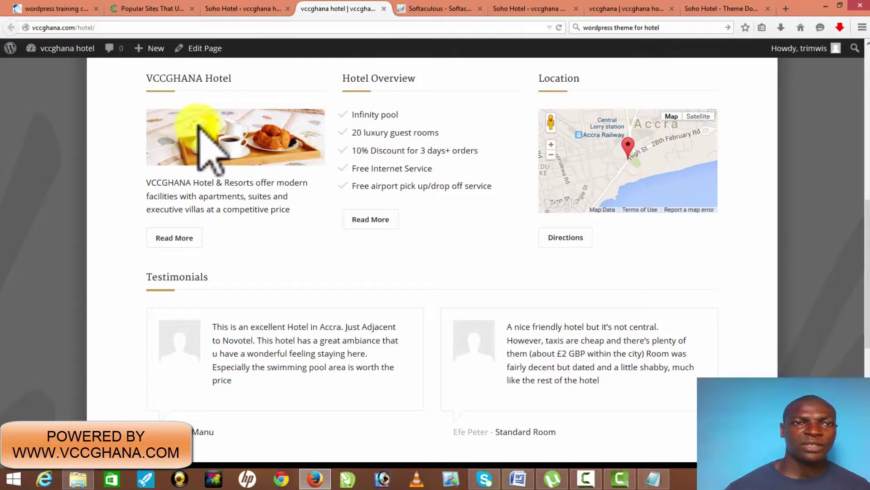
pyautogui.click(546, 8)
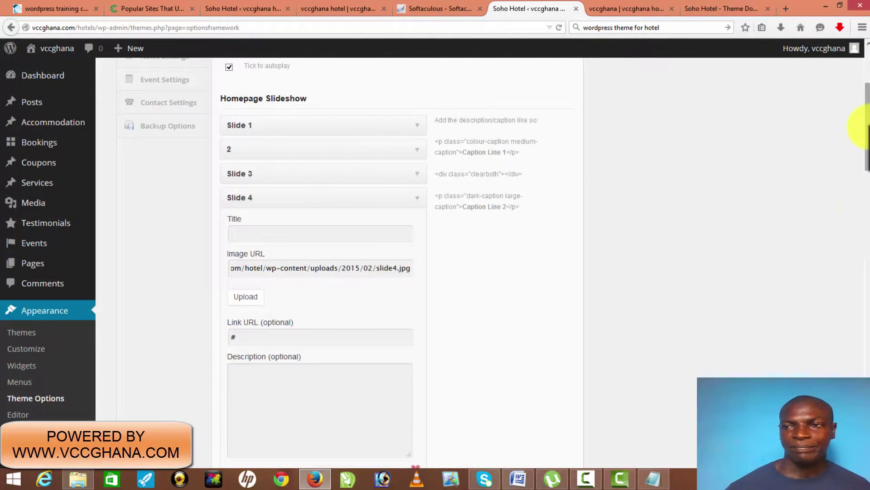
# - Collapse the Slide 4 settings and select the Block Title 1 field
pyautogui.moveTo(865, 121)
pyautogui.mouseDown()
pyautogui.moveTo(861, 200)
pyautogui.moveTo(862, 131)
pyautogui.mouseUp()
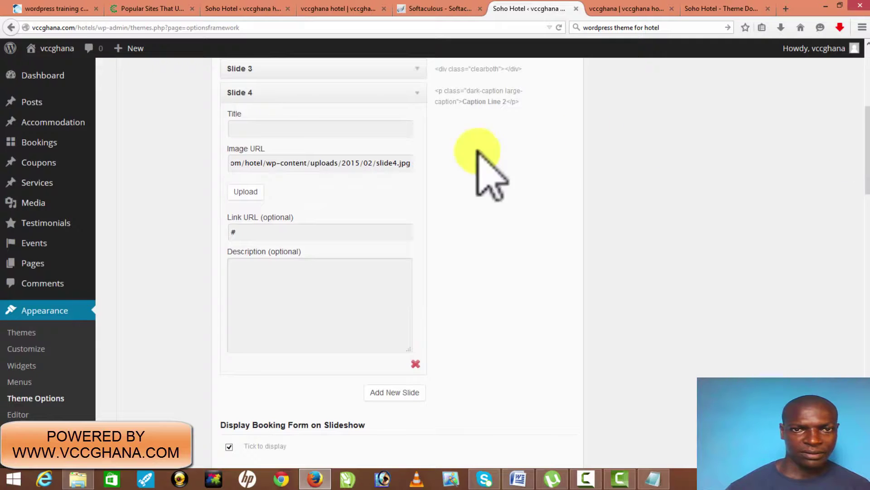
pyautogui.click(413, 100)
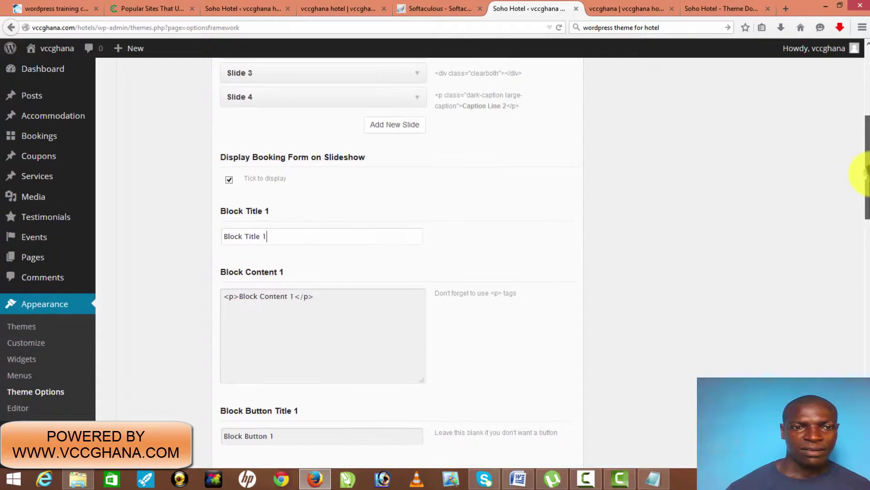
pyautogui.scroll(-1, 867, 175)
pyautogui.click(275, 218)
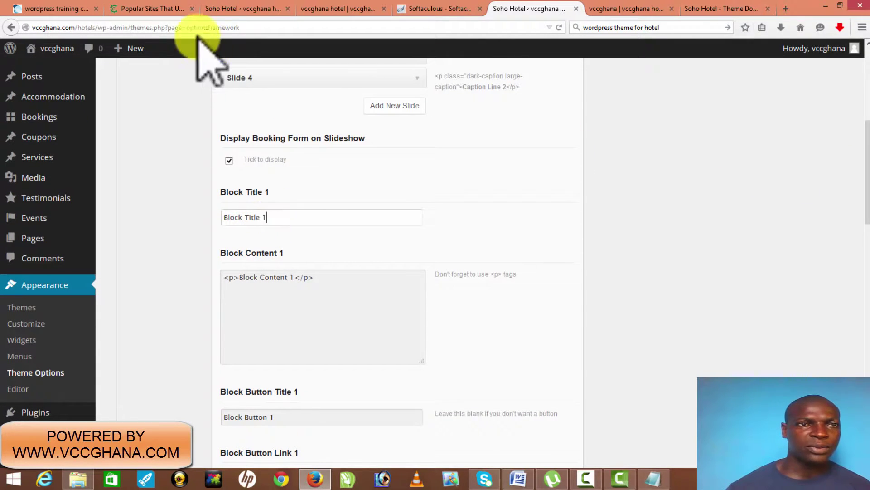
# - Copy the 'VCCGHANA Hotel' heading from the reference homepage into Block Title 1
pyautogui.click(239, 6)
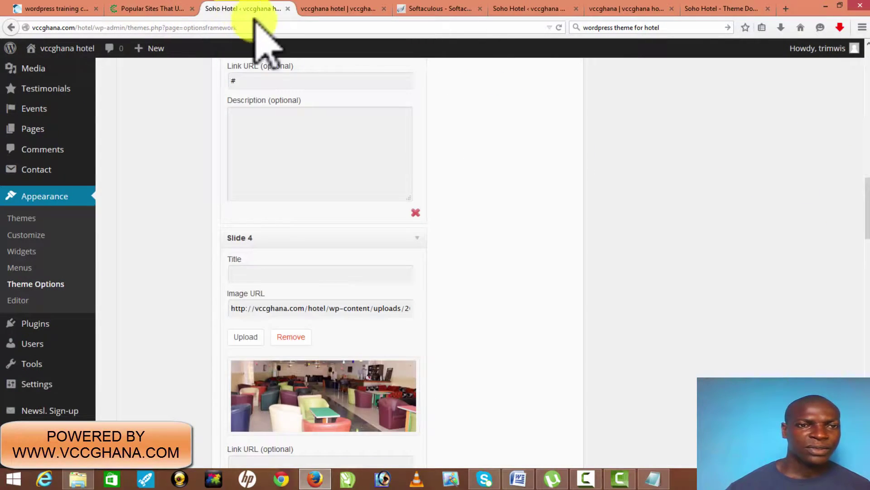
pyautogui.click(344, 8)
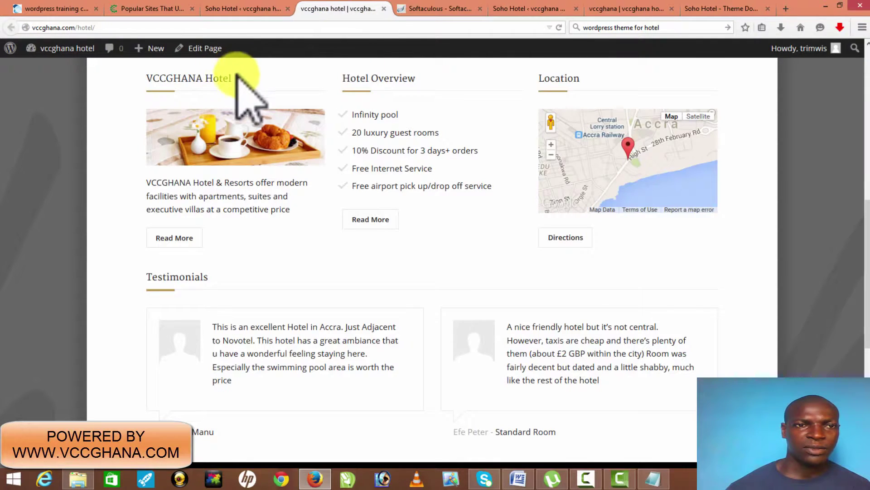
pyautogui.moveTo(175, 78); pyautogui.dragTo(136, 77)
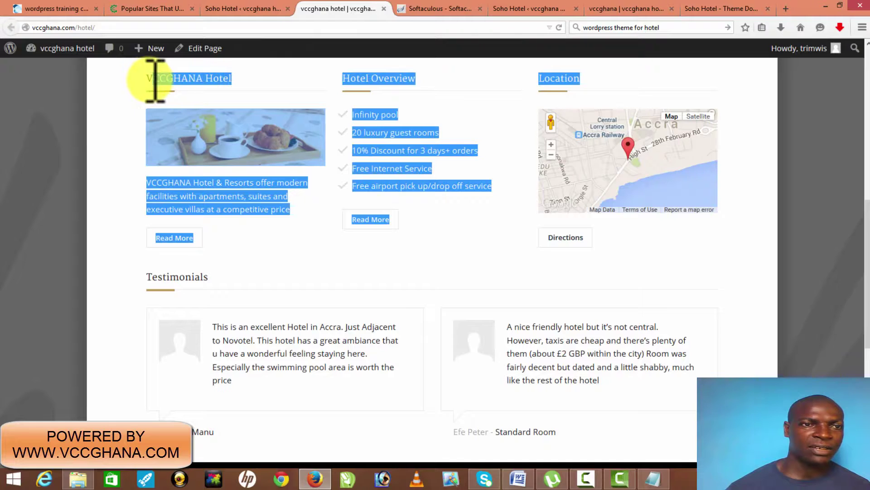
pyautogui.click(246, 76)
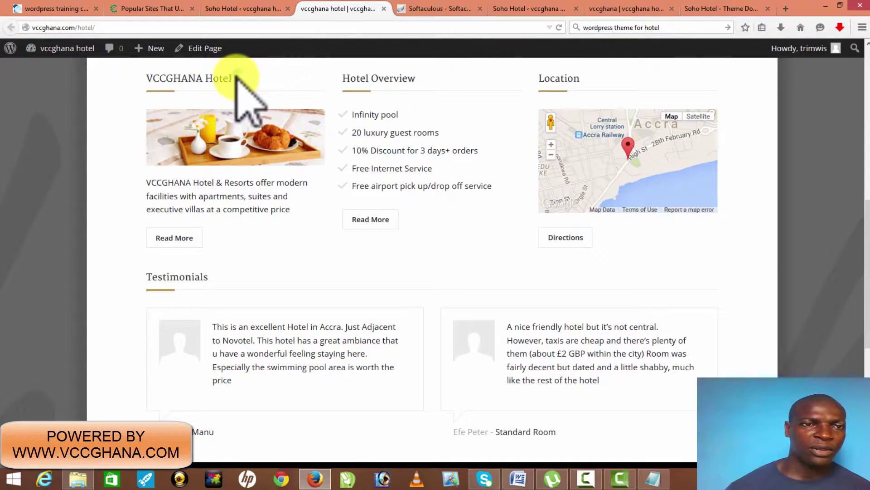
pyautogui.moveTo(233, 78); pyautogui.dragTo(161, 79)
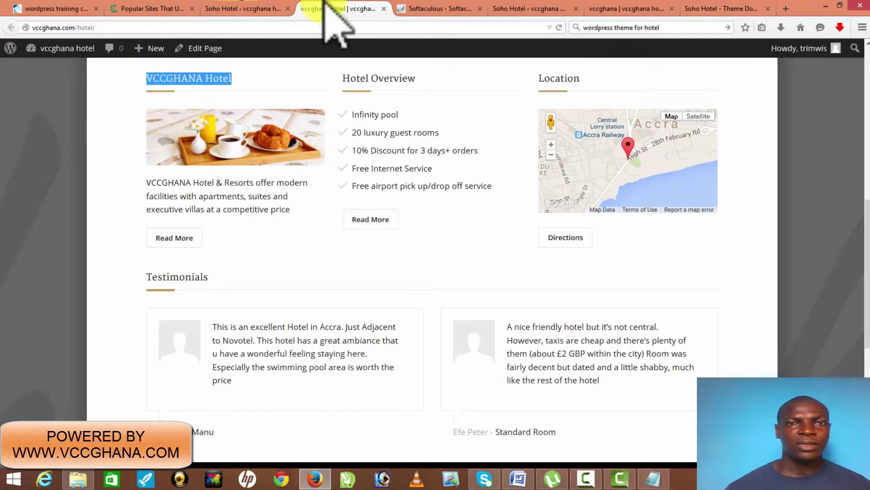
pyautogui.click(428, 9)
pyautogui.click(528, 9)
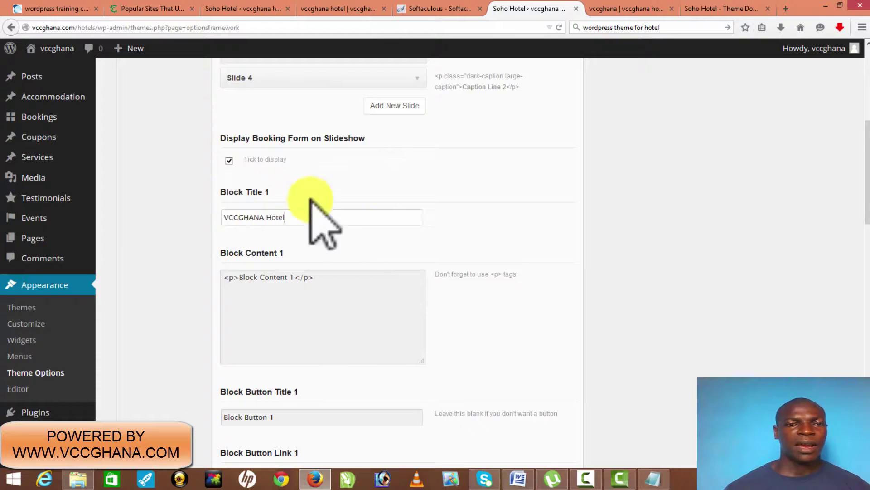
pyautogui.click(279, 286)
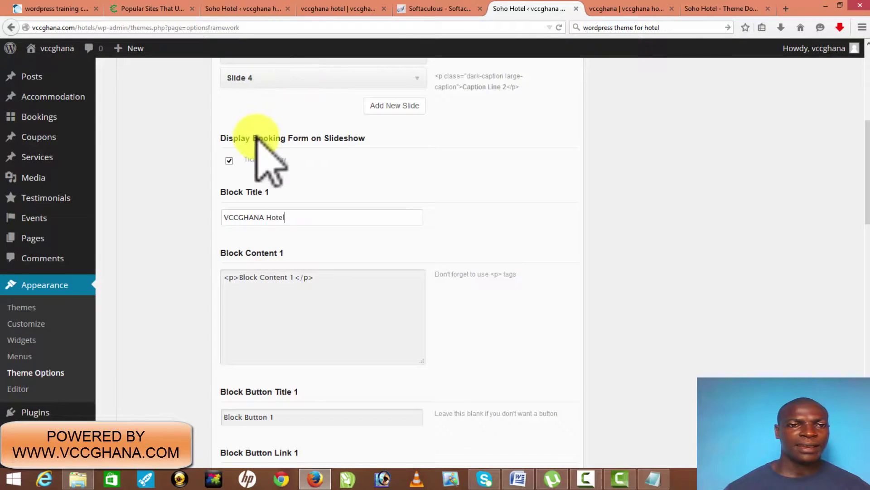
pyautogui.click(232, 6)
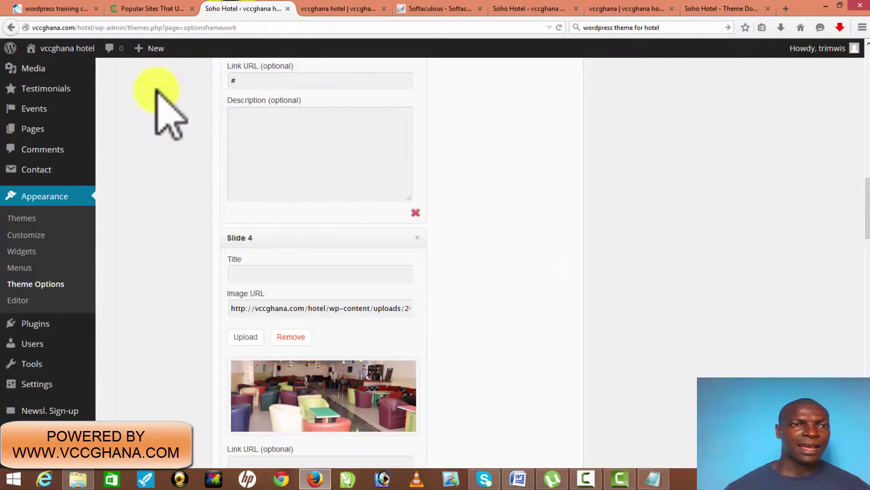
# - Copy the VCCGHANA Hotel & Resorts description paragraph from the reference front page
pyautogui.click(318, 8)
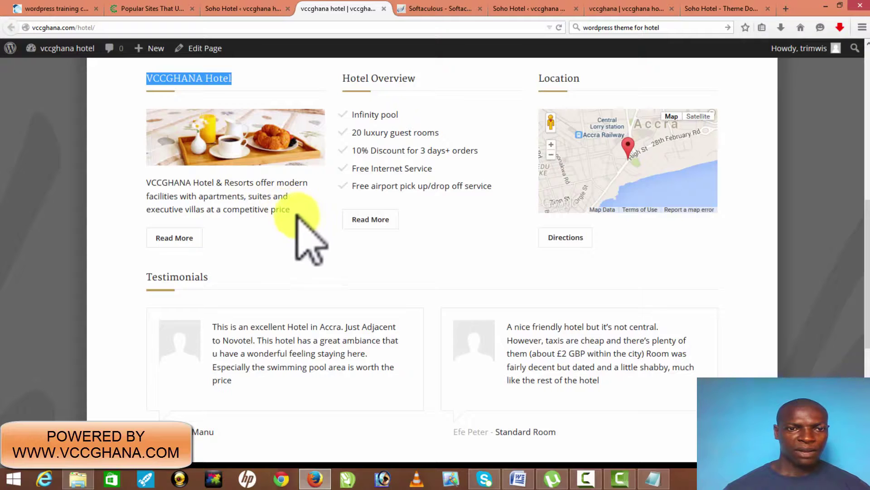
pyautogui.moveTo(297, 214); pyautogui.dragTo(154, 182)
pyautogui.click(310, 198)
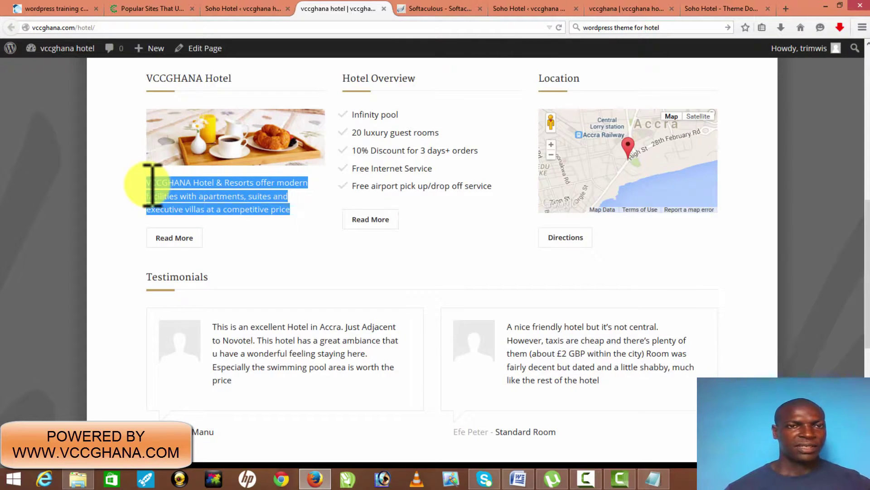
pyautogui.click(441, 8)
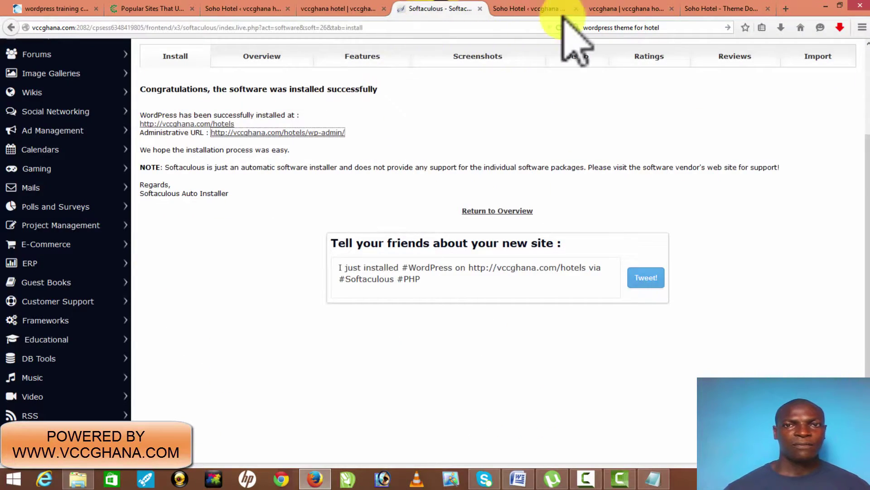
# - Paste the description over the Block Content 1 placeholder, leaving an empty line above it
pyautogui.click(544, 9)
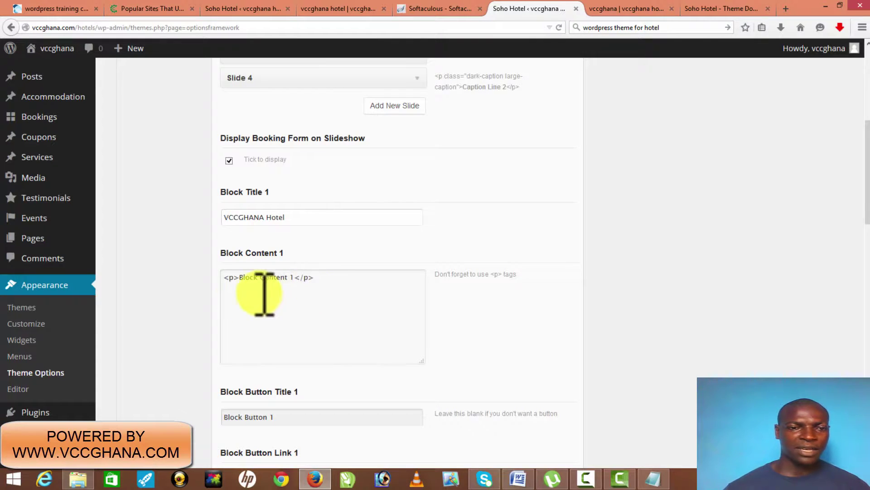
pyautogui.click(299, 278)
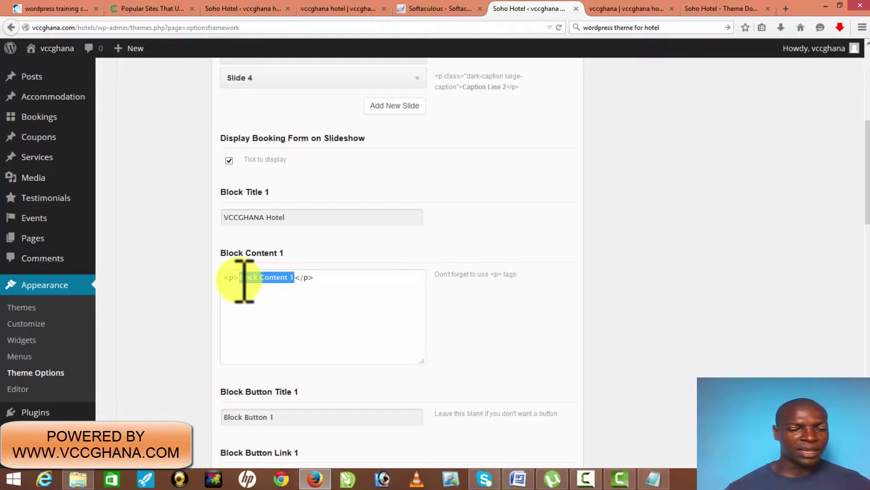
pyautogui.write('VCCGHANA Hotel & Resorts offer modern facilities with apartments, suites and executive villas at a competitive price')
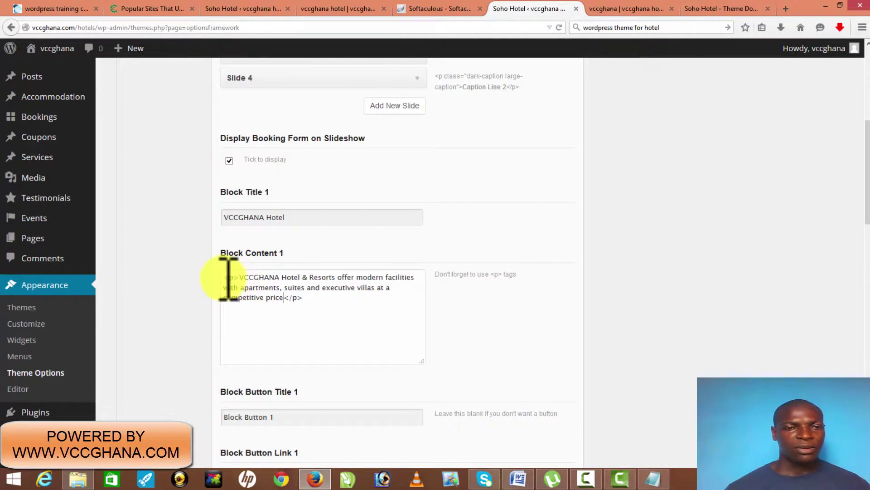
pyautogui.click(228, 279)
pyautogui.press('Return')
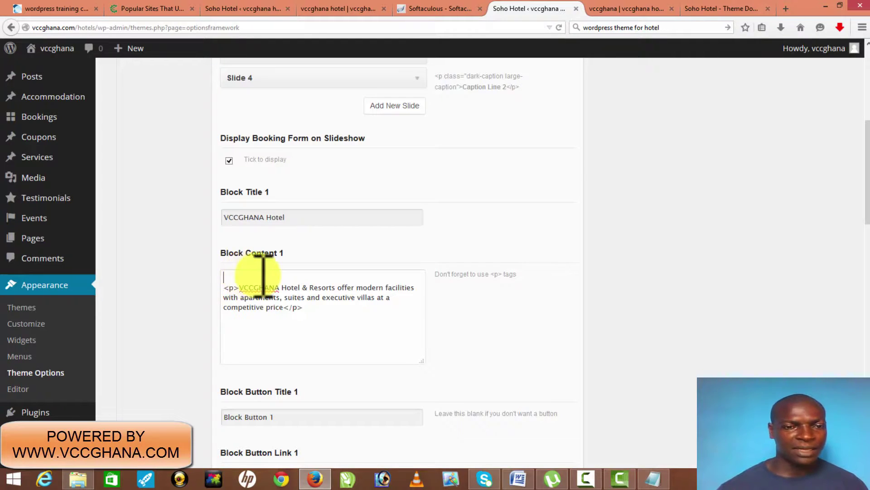
pyautogui.click(229, 8)
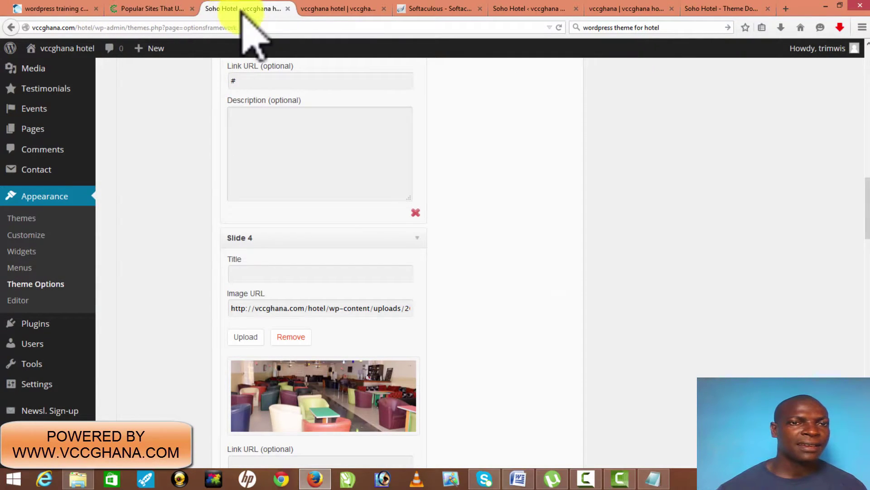
# - Copy the demo_image_01.jpg image tag from reference Block Content 1 onto the first line
pyautogui.moveTo(866, 219); pyautogui.dragTo(855, 289)
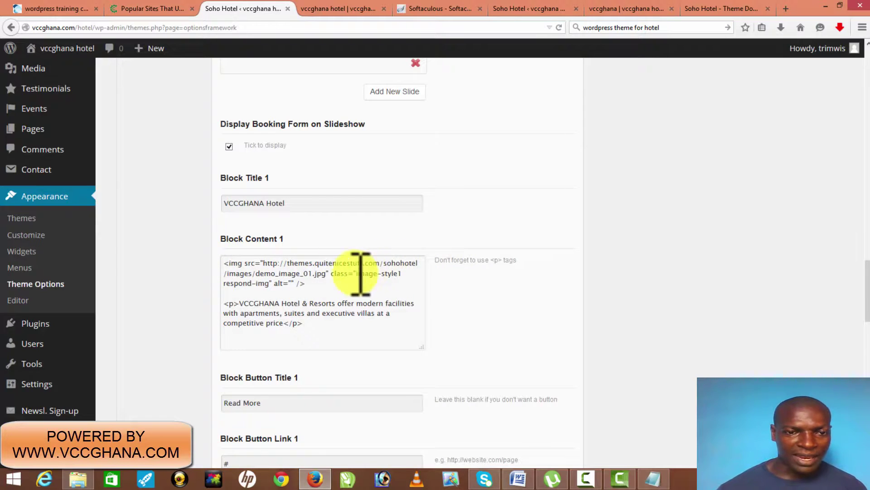
pyautogui.moveTo(312, 285); pyautogui.dragTo(225, 262)
pyautogui.hotkey('ctrl', 'c')
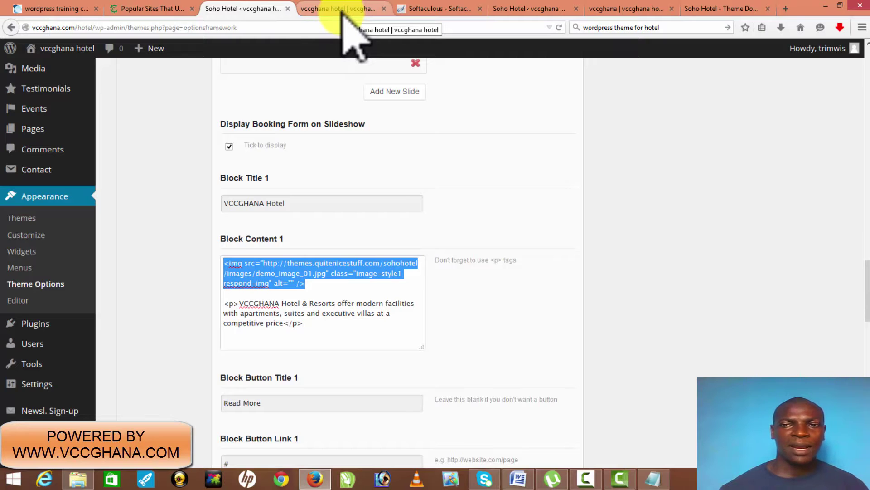
pyautogui.click(338, 6)
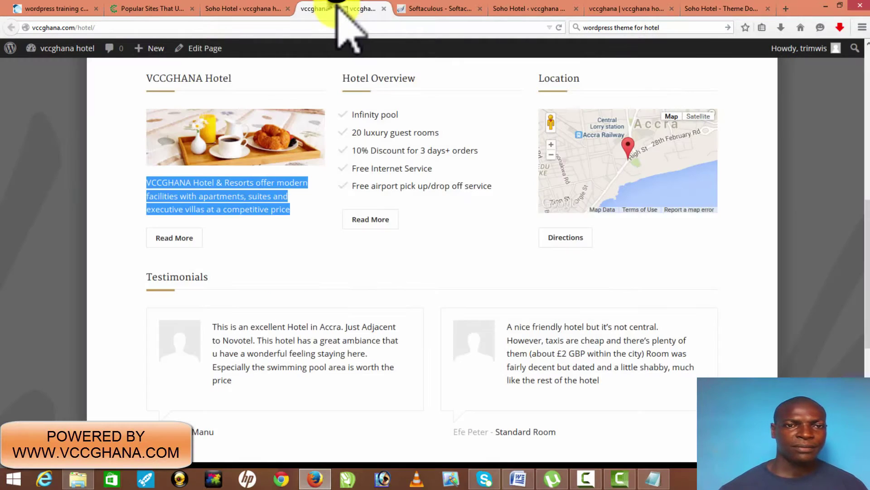
pyautogui.click(511, 9)
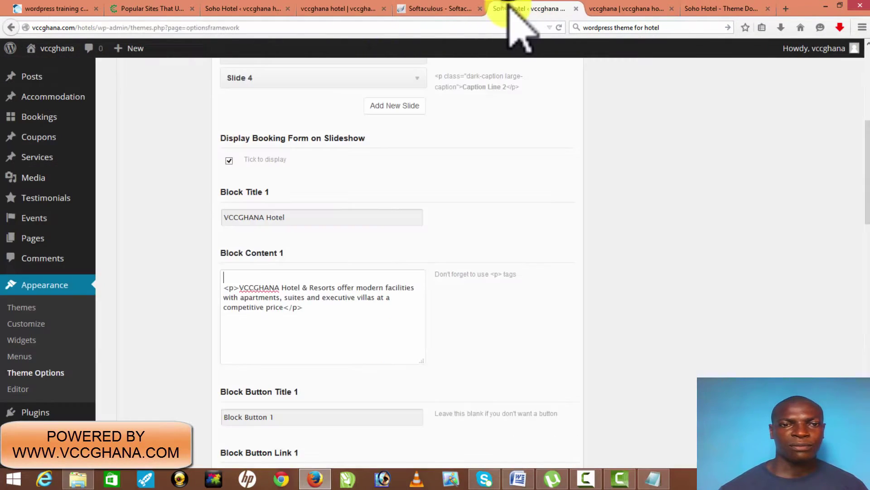
pyautogui.click(258, 277)
pyautogui.hotkey('ctrl', 'v')
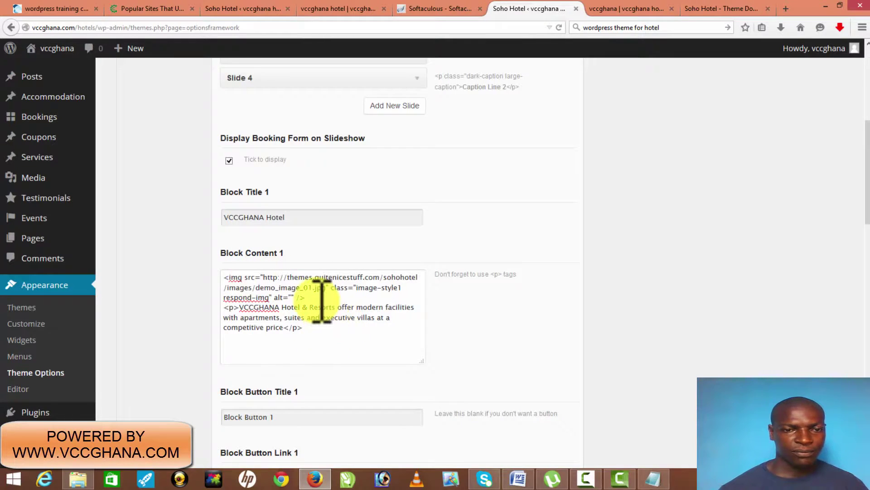
pyautogui.press('Return')
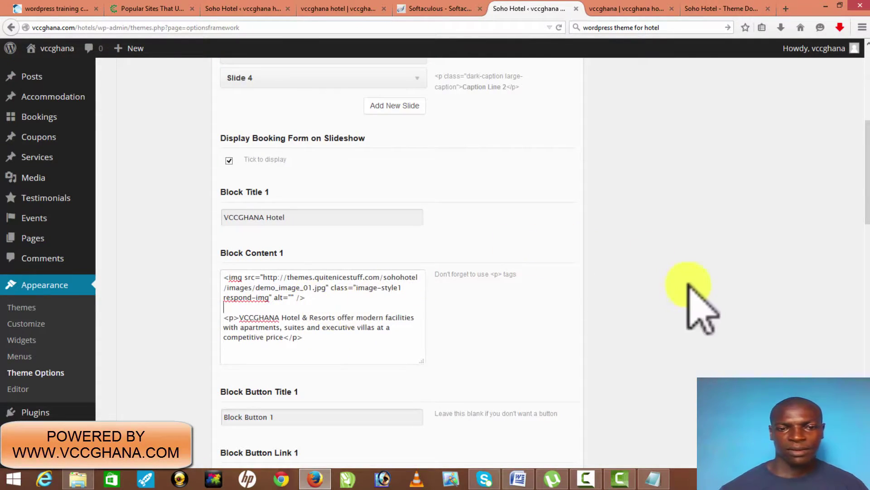
# - Select the placeholder text in Block Button Title 1 for replacement
pyautogui.moveTo(864, 181); pyautogui.dragTo(865, 216)
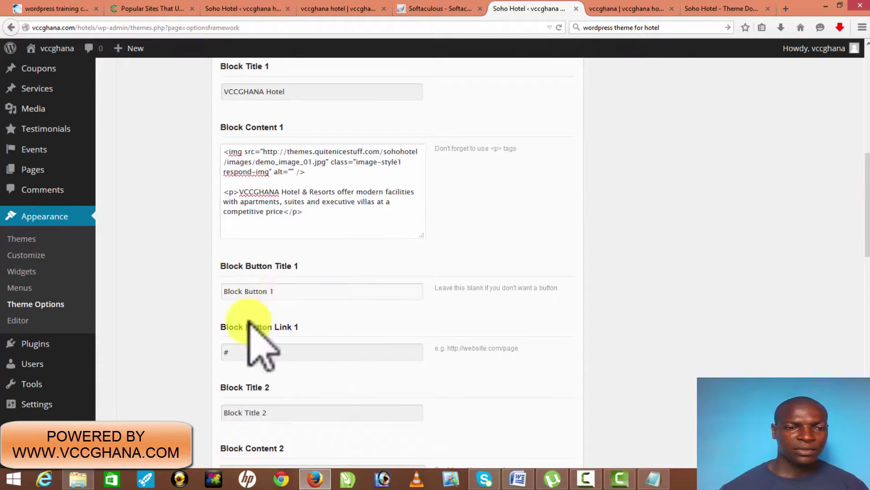
pyautogui.click(298, 290)
pyautogui.moveTo(290, 291); pyautogui.dragTo(213, 291)
pyautogui.click(234, 10)
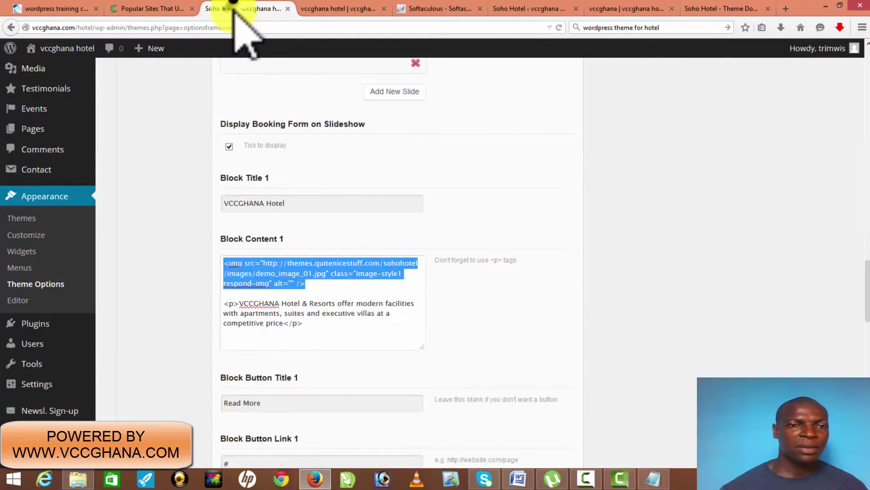
# - Title Block Button 1 'Read More' linking to '#', save, and reload the homepage
pyautogui.click(363, 8)
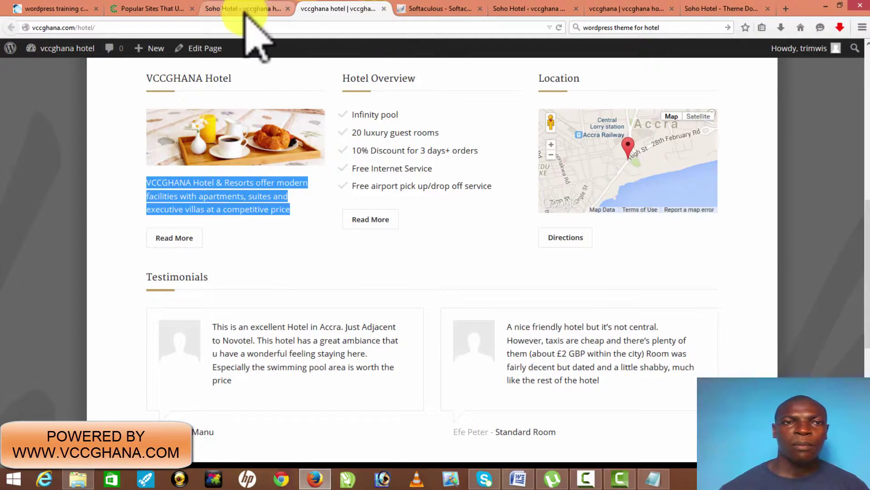
pyautogui.click(521, 8)
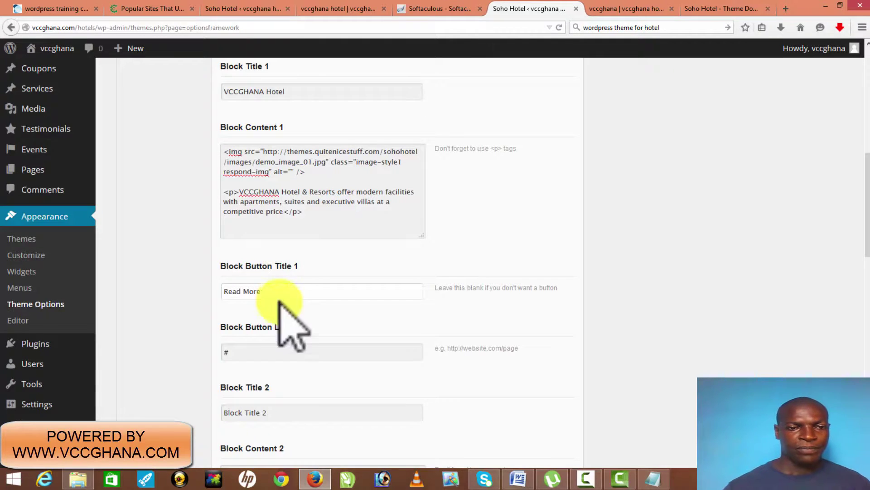
pyautogui.click(252, 358)
pyautogui.click(248, 354)
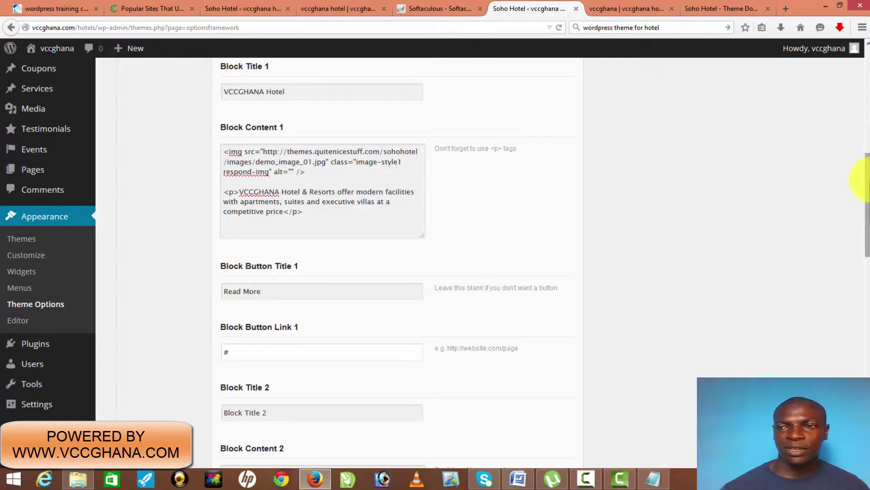
pyautogui.moveTo(865, 179); pyautogui.dragTo(860, 74)
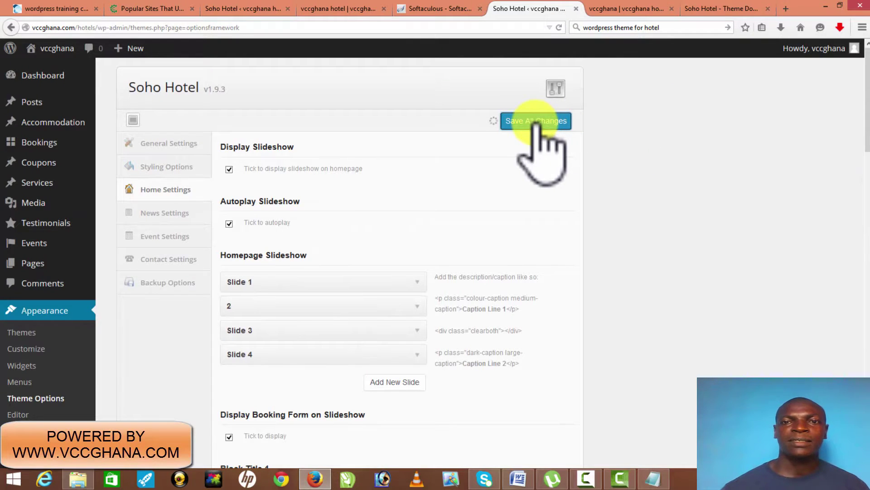
pyautogui.click(623, 9)
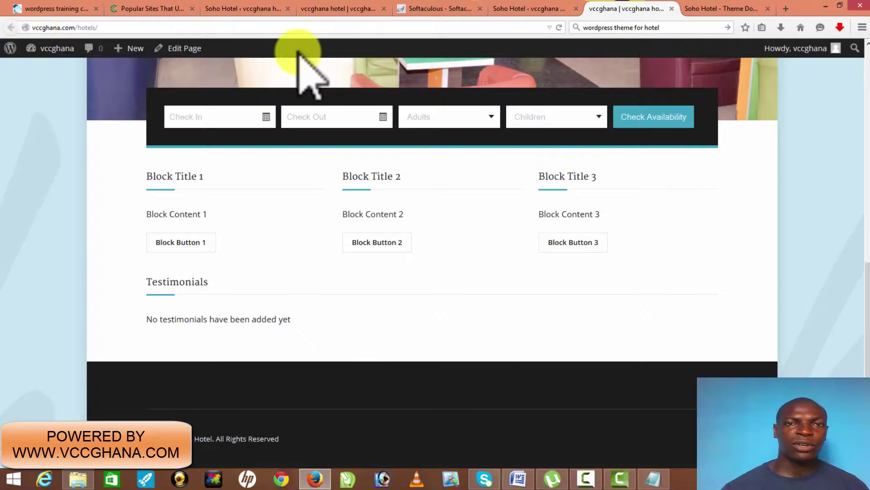
pyautogui.click(559, 28)
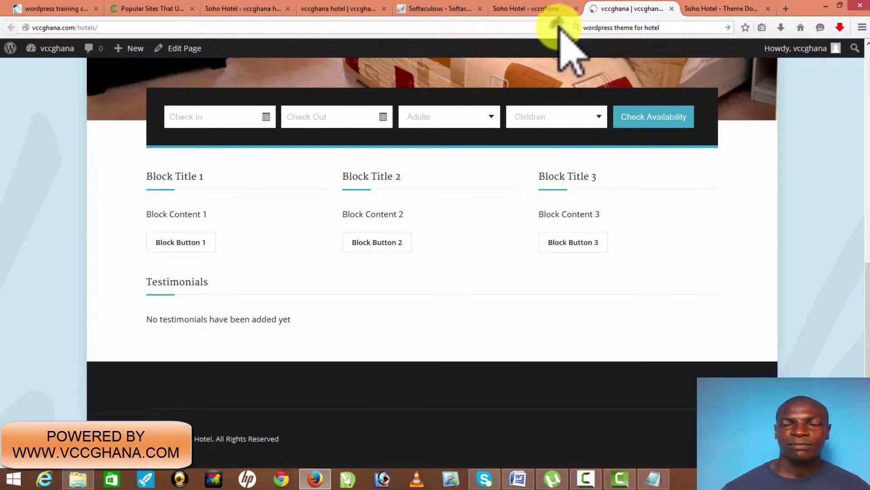
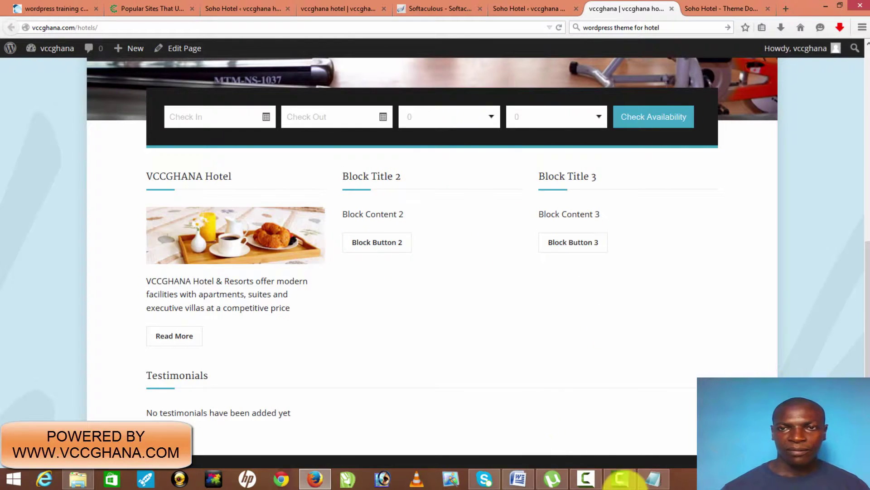
# - Switch to the Soho Hotel theme documentation tab
pyautogui.click(725, 8)
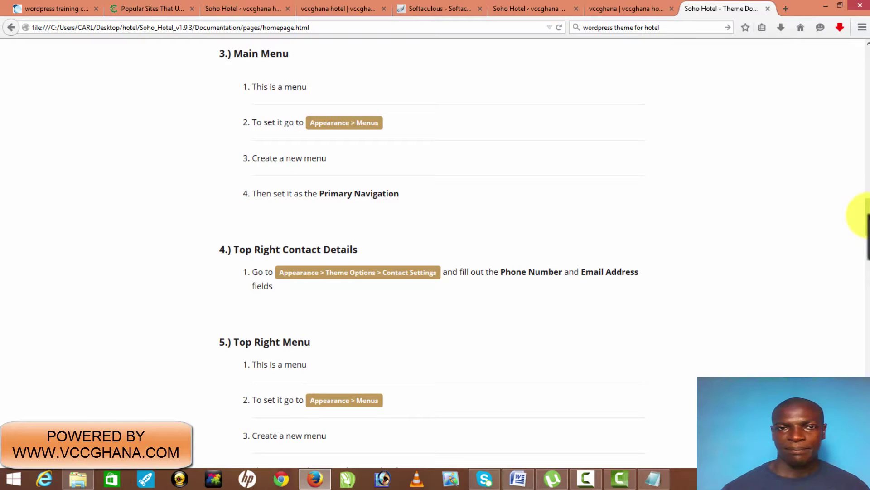
# - Locate the Homepage Block Two list code in the docs, then open the theme's Documentation folder
pyautogui.moveTo(866, 213); pyautogui.dragTo(859, 88)
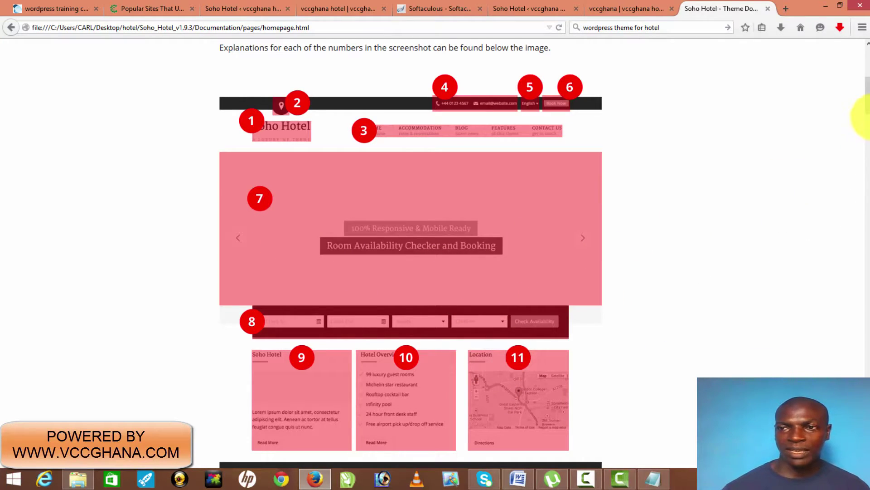
pyautogui.scroll(-5, 866, 109)
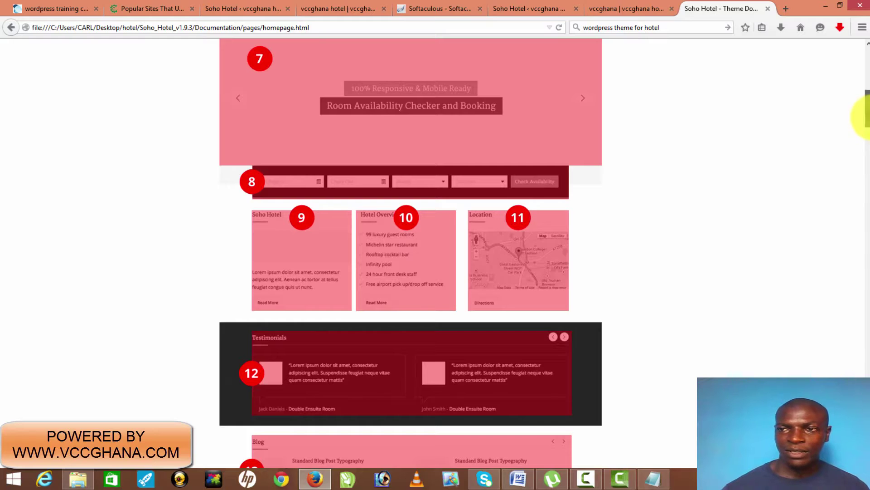
pyautogui.moveTo(867, 113); pyautogui.dragTo(866, 314)
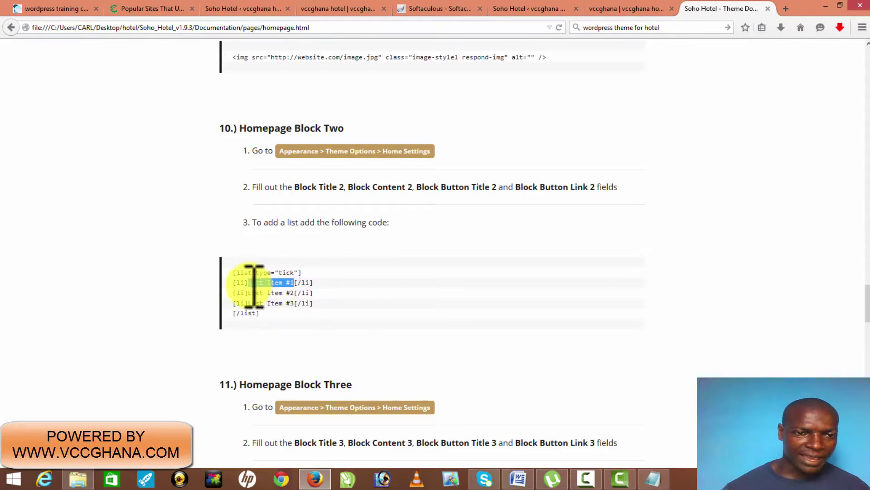
pyautogui.moveTo(254, 286)
pyautogui.mouseDown()
pyautogui.moveTo(281, 296)
pyautogui.moveTo(248, 295)
pyautogui.mouseUp()
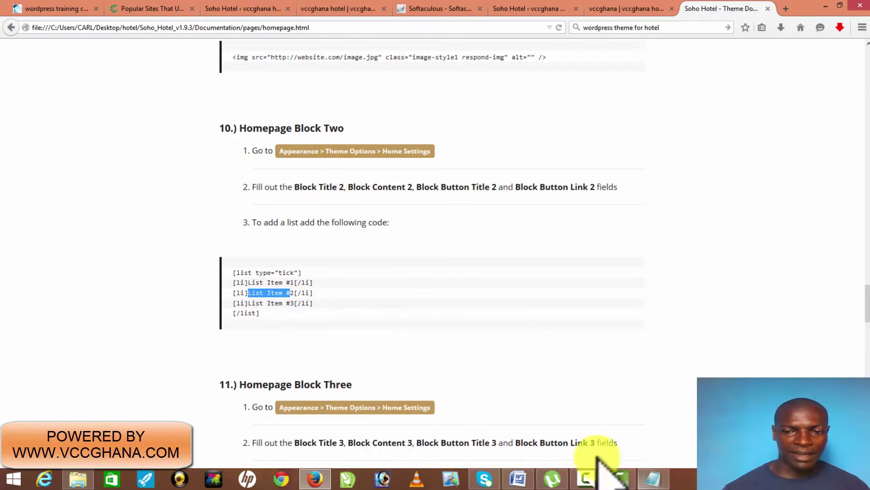
pyautogui.click(77, 479)
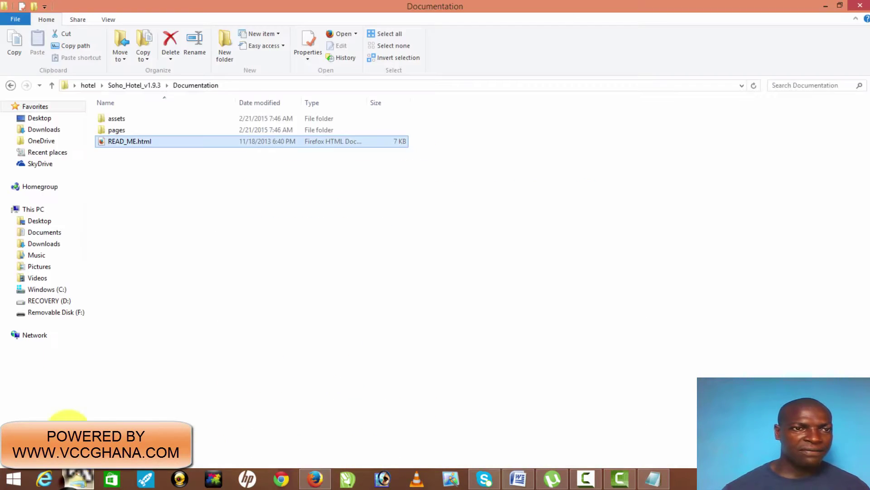
# - Return to the hotel folder and open hotel html.txt in Notepad
pyautogui.click(12, 86)
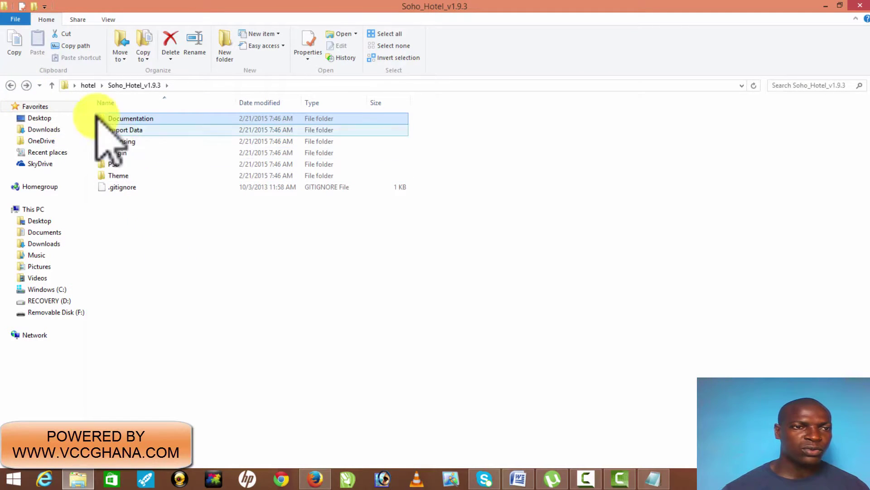
pyautogui.click(12, 86)
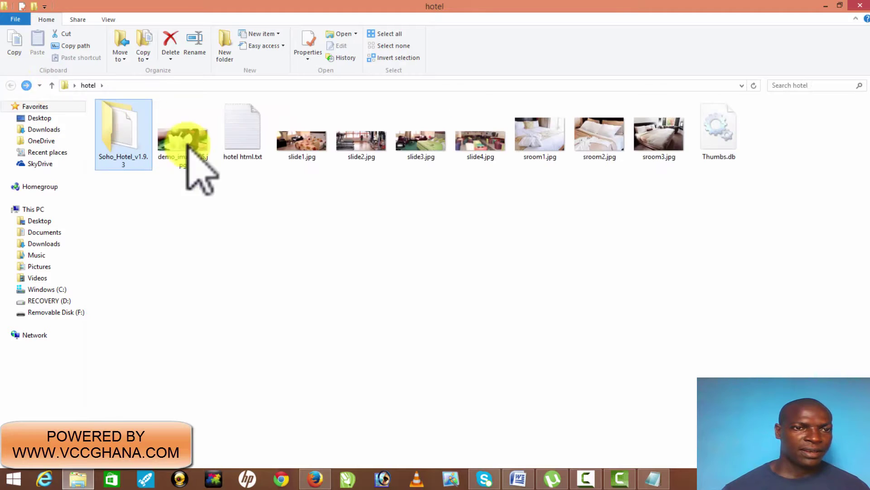
pyautogui.click(249, 141)
pyautogui.doubleClick(249, 141)
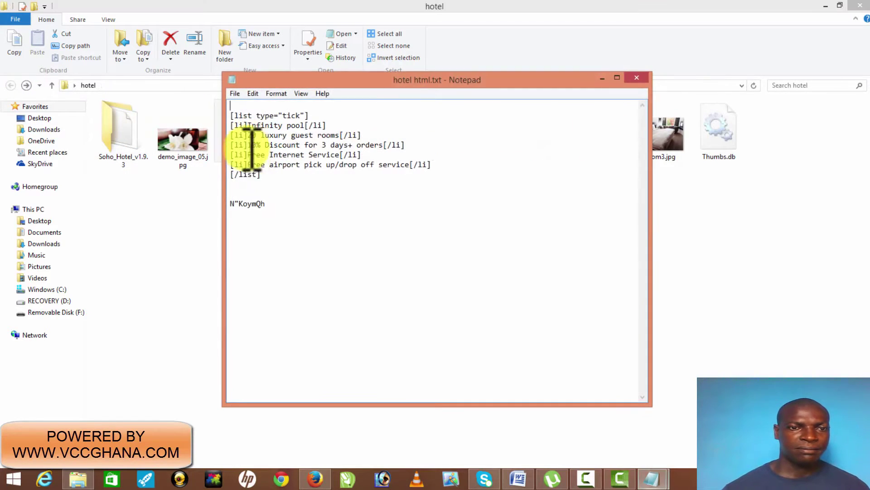
# - Remove the stray line, add a 'Free Breakfast for guest' item, and copy the list shortcode
pyautogui.moveTo(269, 204); pyautogui.dragTo(197, 201)
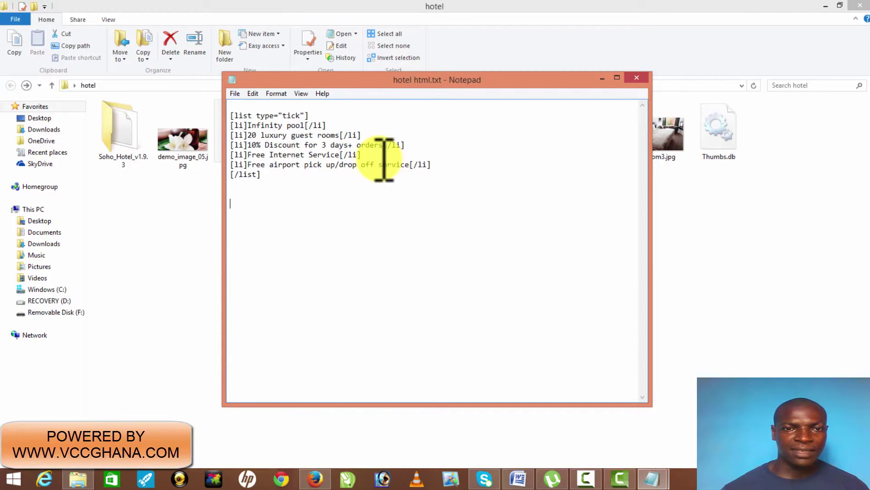
pyautogui.moveTo(372, 155); pyautogui.dragTo(217, 155)
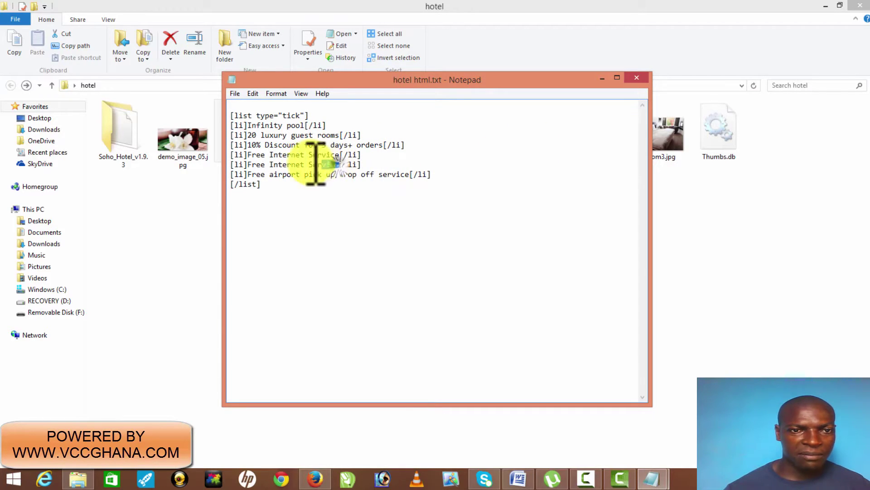
pyautogui.moveTo(316, 164); pyautogui.dragTo(276, 164)
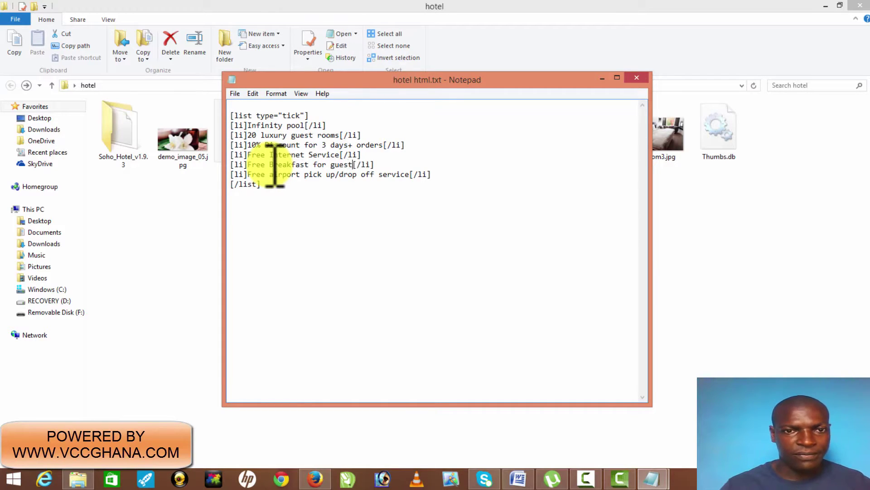
pyautogui.click(262, 199)
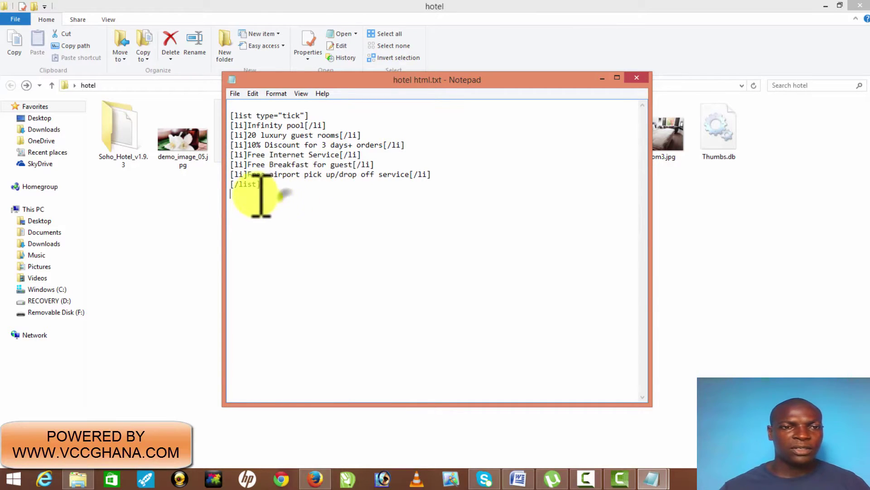
pyautogui.moveTo(281, 193); pyautogui.dragTo(222, 115)
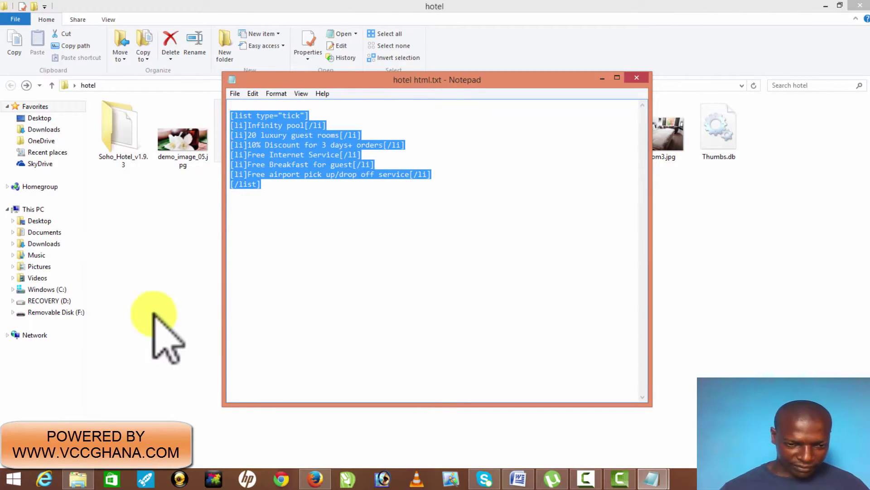
# - Paste the six-item tick list over the Block Content 2 placeholder in Theme Options
pyautogui.click(316, 478)
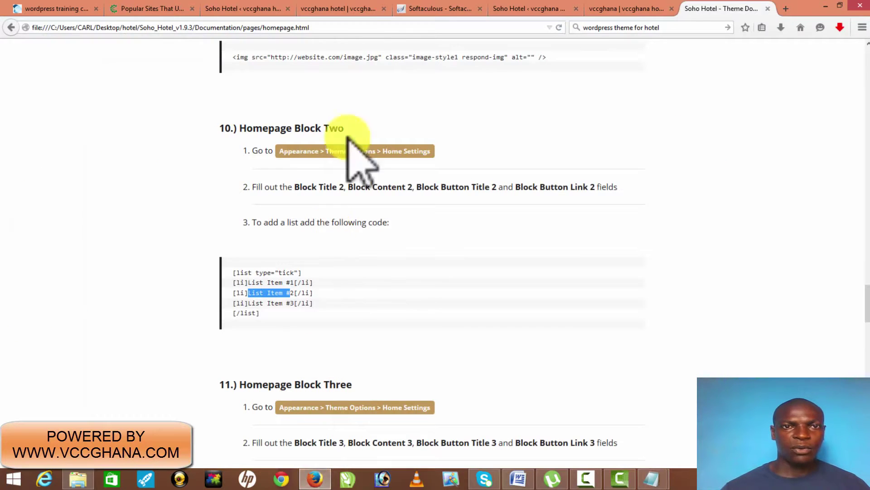
pyautogui.click(499, 7)
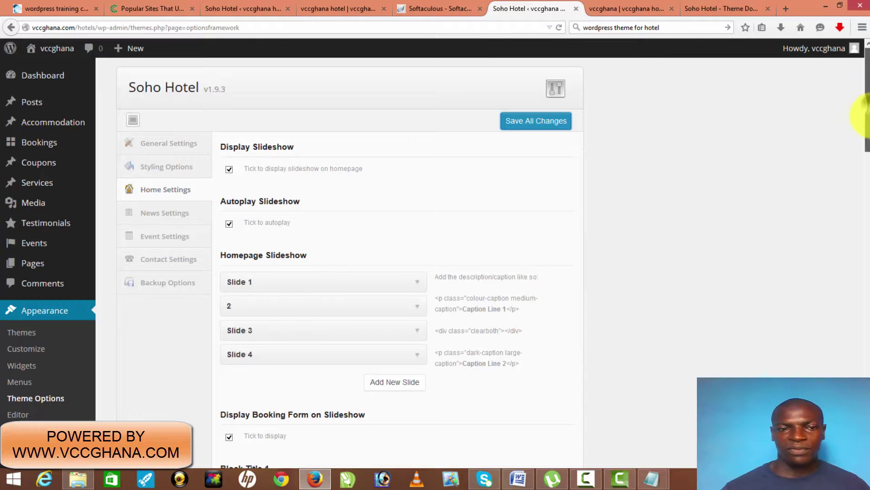
pyautogui.scroll(-10, 864, 115)
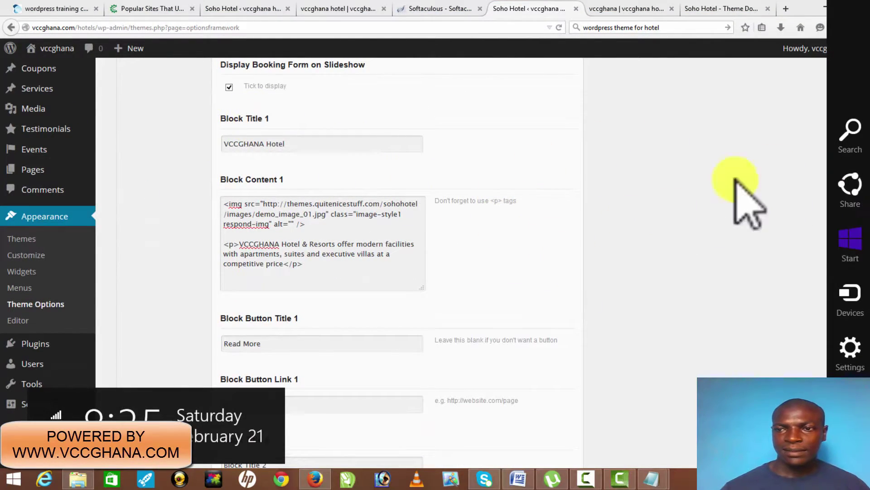
pyautogui.scroll(-3, 865, 197)
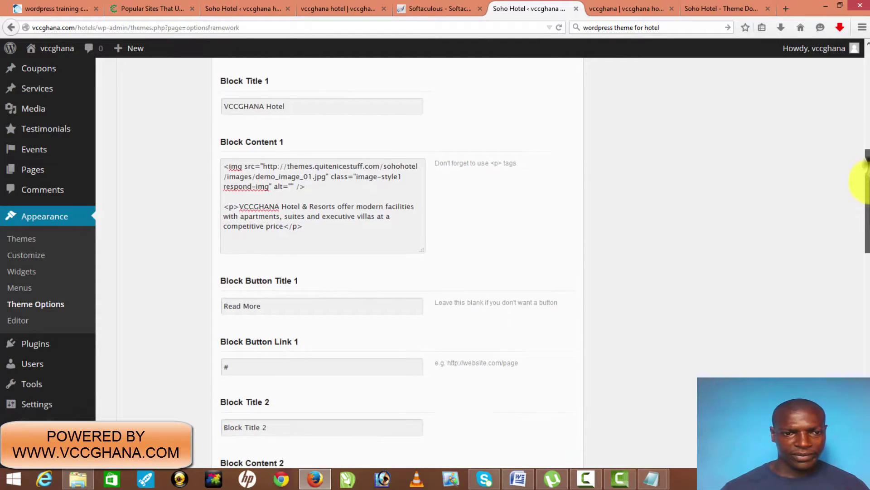
pyautogui.moveTo(865, 196); pyautogui.dragTo(867, 239)
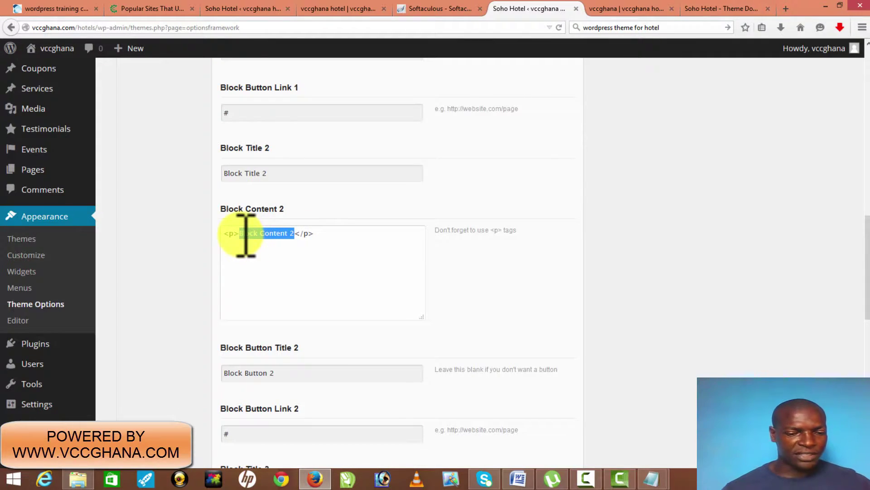
pyautogui.write('[list type="tick"] [li]Infinity pool[/li] [li]20 luxury guest rooms[/li] [li]10% Discount for 3 days+ orders[/li] [li]Free Internet Service[/li] [li]Free Breakfast for guest[/li] [li]Free airport pick up/drop off service[/li] [/list]')
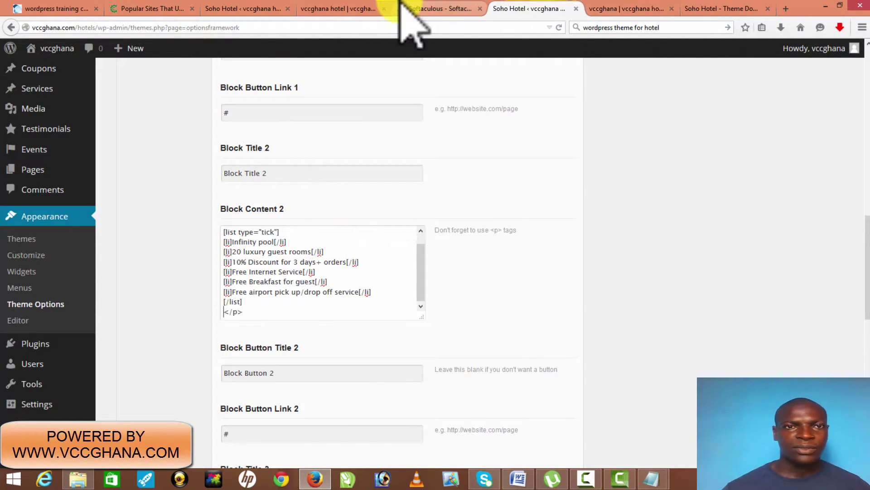
pyautogui.click(226, 9)
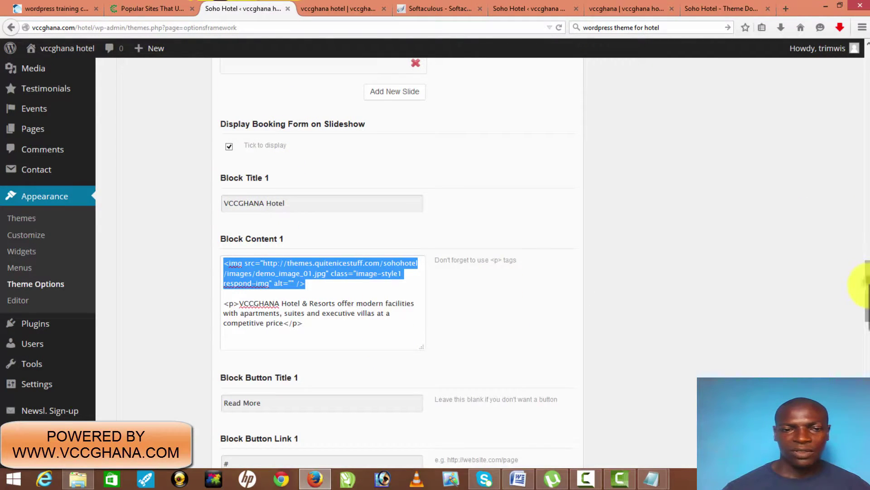
pyautogui.moveTo(866, 286); pyautogui.dragTo(864, 337)
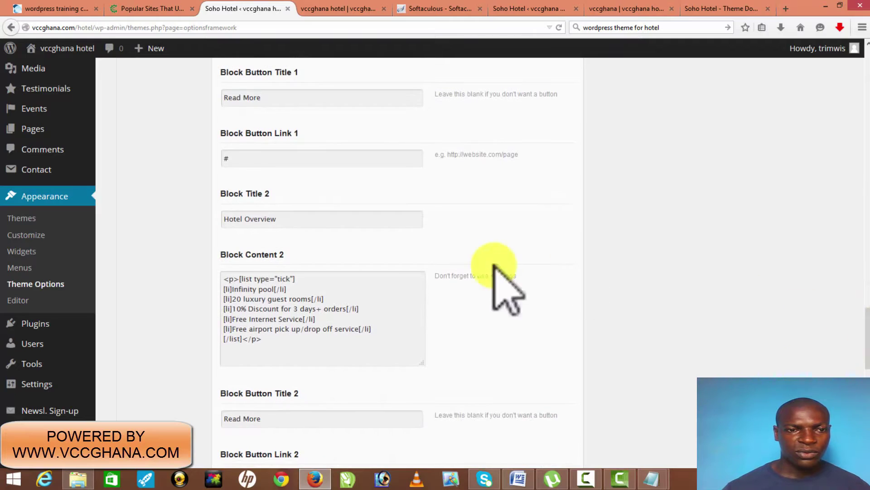
pyautogui.moveTo(278, 218); pyautogui.dragTo(251, 213)
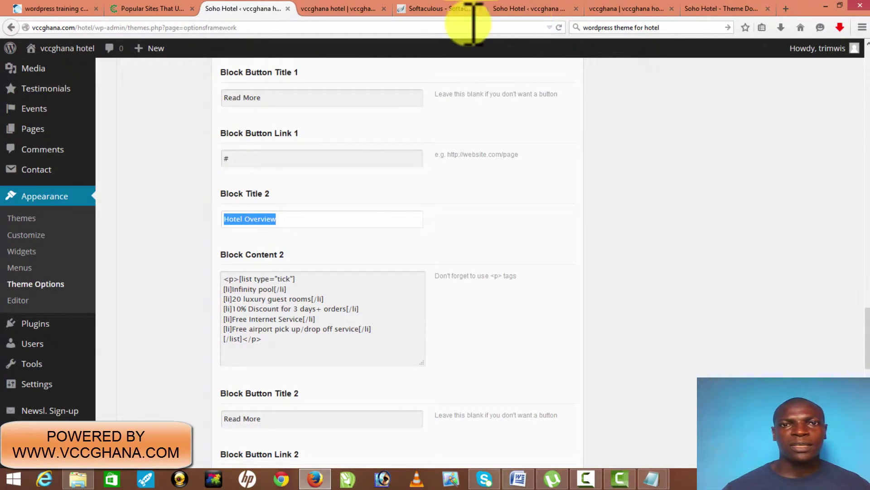
pyautogui.click(440, 8)
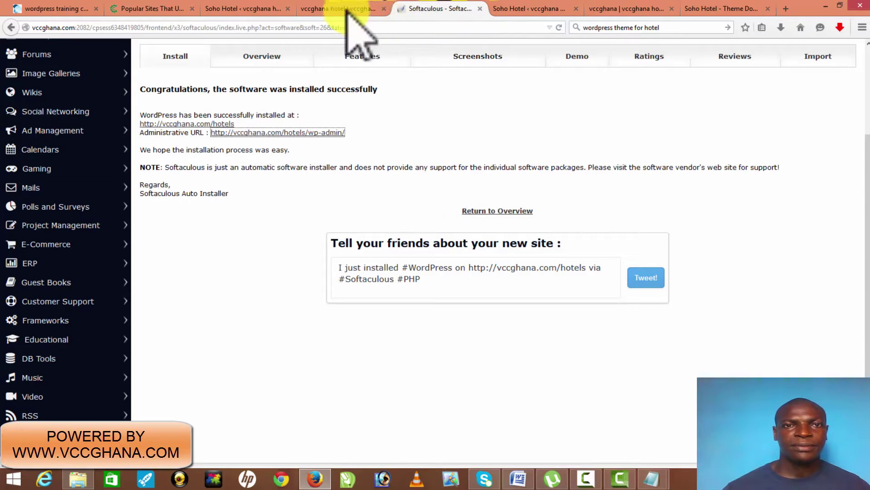
pyautogui.click(333, 7)
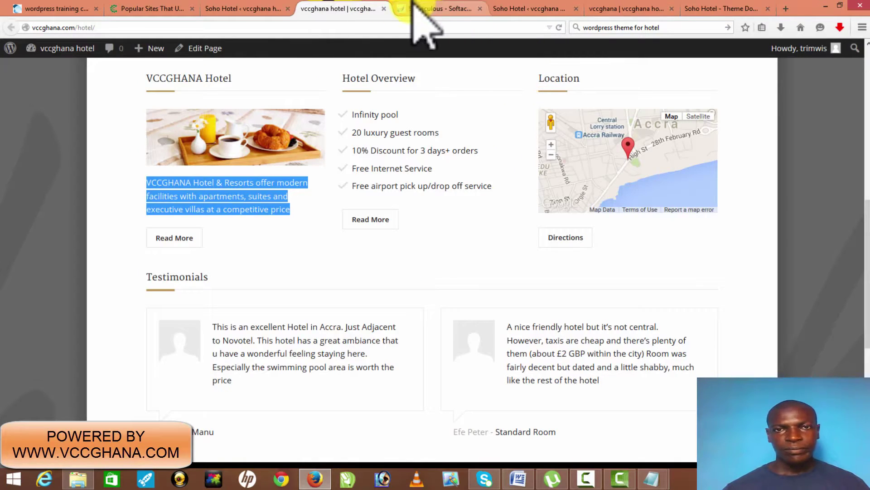
pyautogui.click(539, 8)
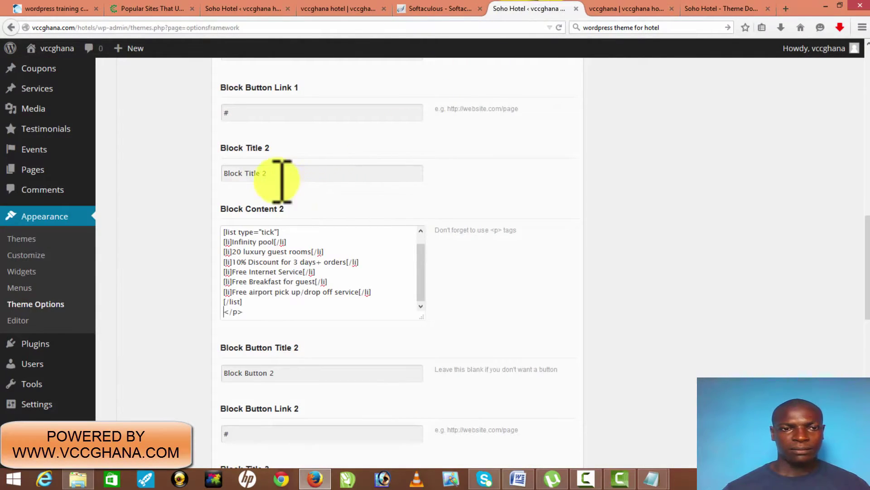
# - Set Block Title 2 to 'Hotel Overview' and its button title to 'Read More', then save
pyautogui.moveTo(278, 176); pyautogui.dragTo(238, 174)
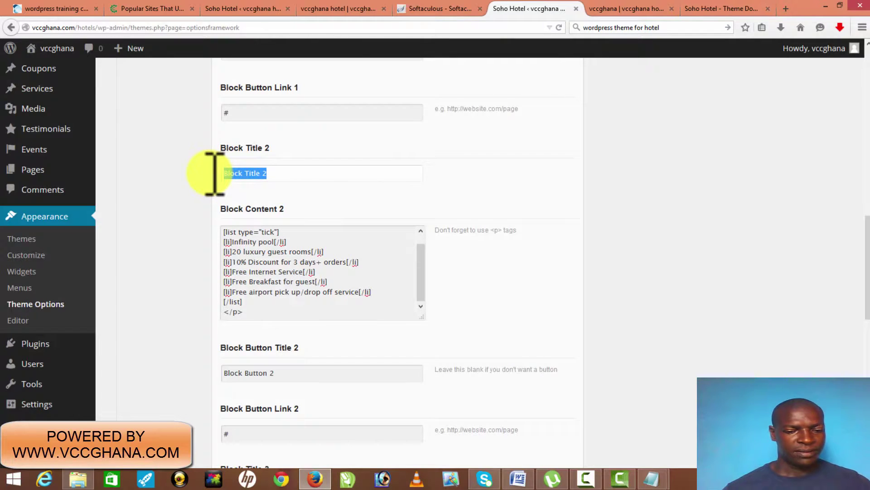
pyautogui.click(301, 374)
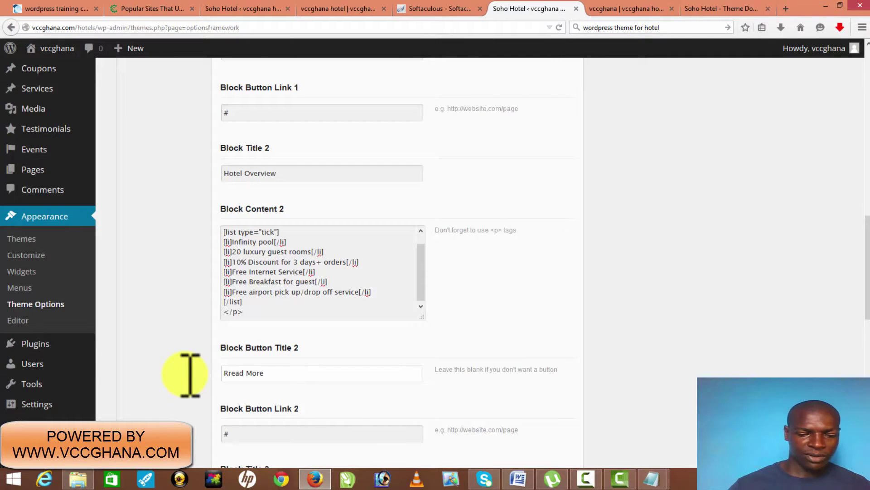
pyautogui.click(284, 432)
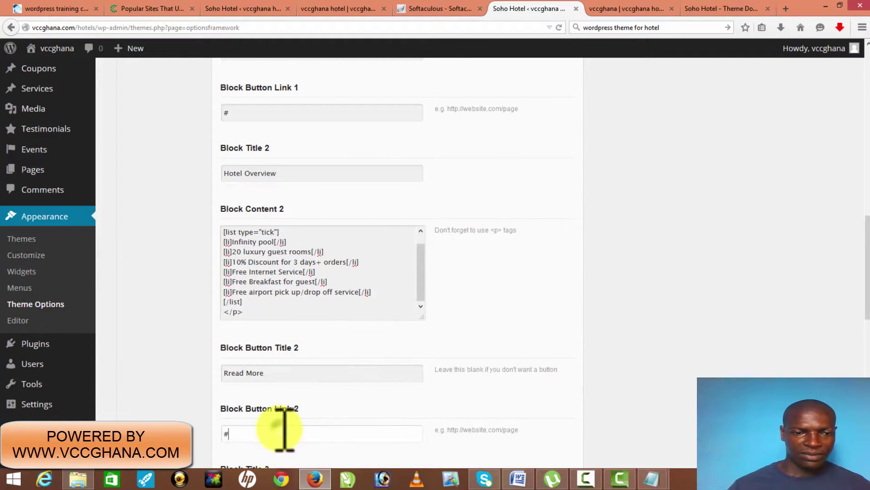
pyautogui.moveTo(863, 260); pyautogui.dragTo(844, 78)
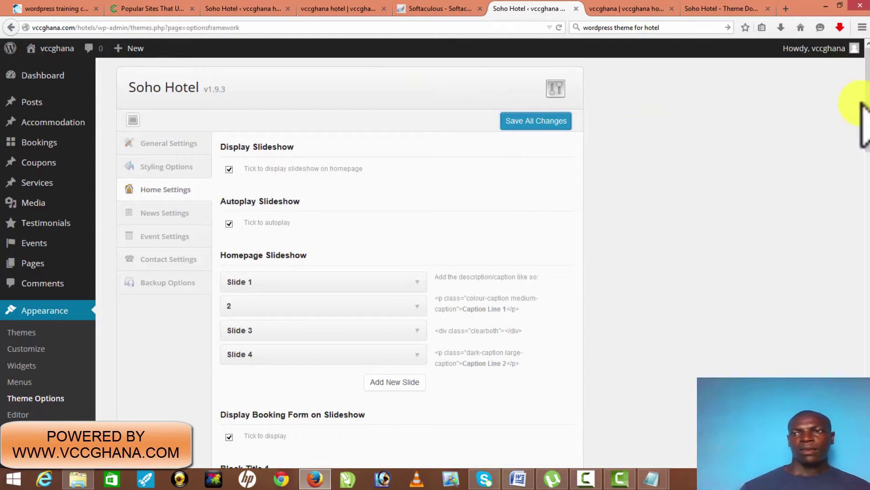
# - View the front page's Hotel Overview block with six ticked amenities and Read More button
pyautogui.moveTo(866, 98)
pyautogui.mouseDown()
pyautogui.moveTo(865, 120)
pyautogui.moveTo(866, 90)
pyautogui.mouseUp()
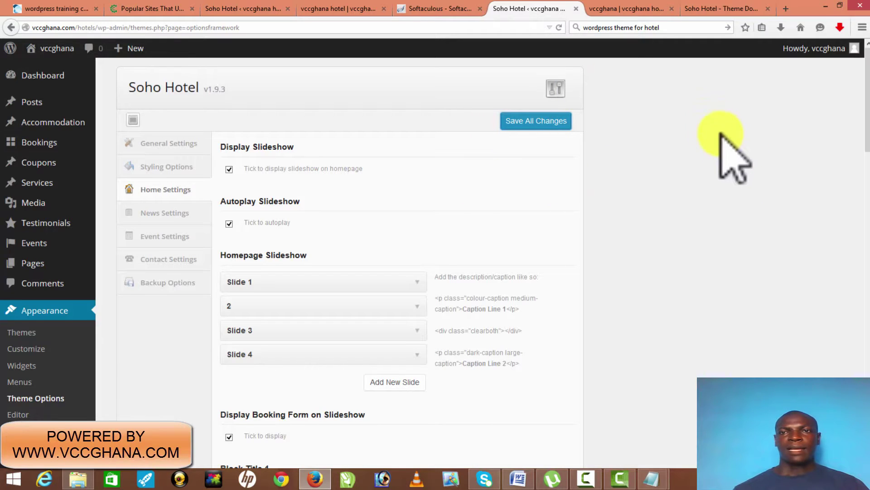
pyautogui.click(624, 6)
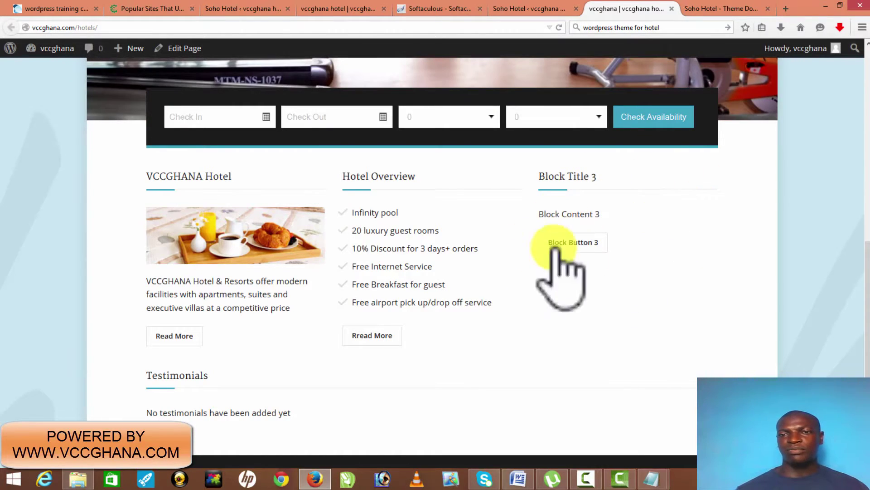
# - Scroll through the live Hotel Overview block, then return to the theme documentation
pyautogui.moveTo(865, 261)
pyautogui.mouseDown()
pyautogui.moveTo(865, 97)
pyautogui.moveTo(865, 248)
pyautogui.mouseUp()
pyautogui.scroll(-3, 863, 247)
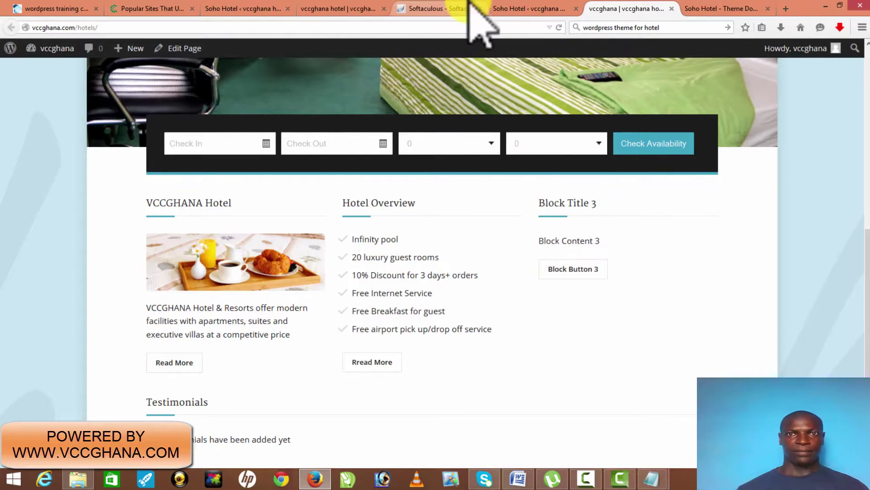
pyautogui.click(723, 7)
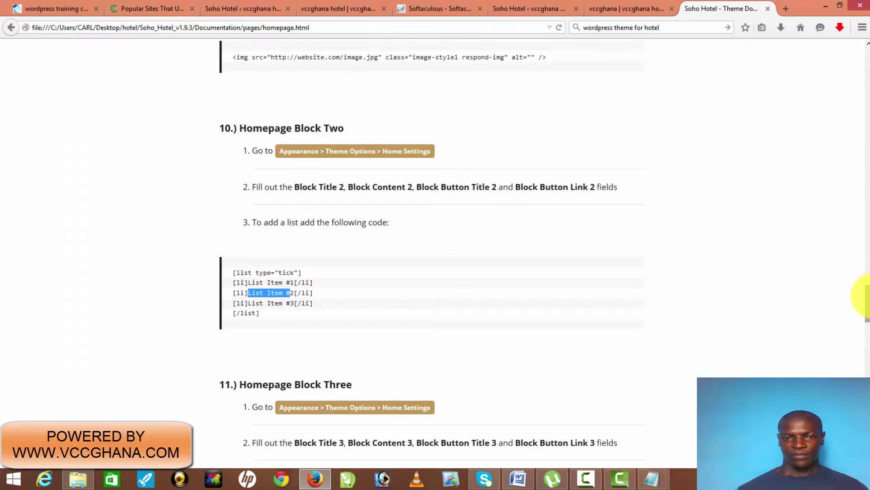
# - Scroll the docs to Homepage Block Three's googlemap shortcode, then back up to the menu notes
pyautogui.moveTo(867, 295); pyautogui.dragTo(867, 323)
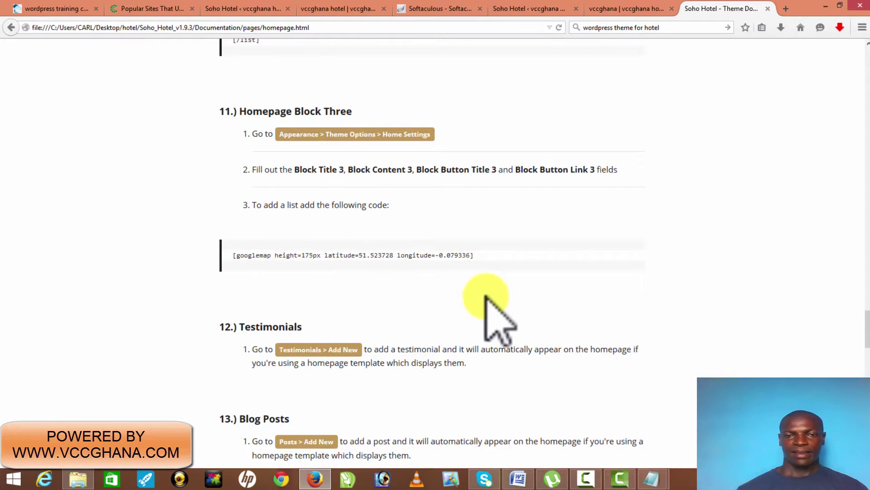
pyautogui.moveTo(865, 317); pyautogui.dragTo(864, 215)
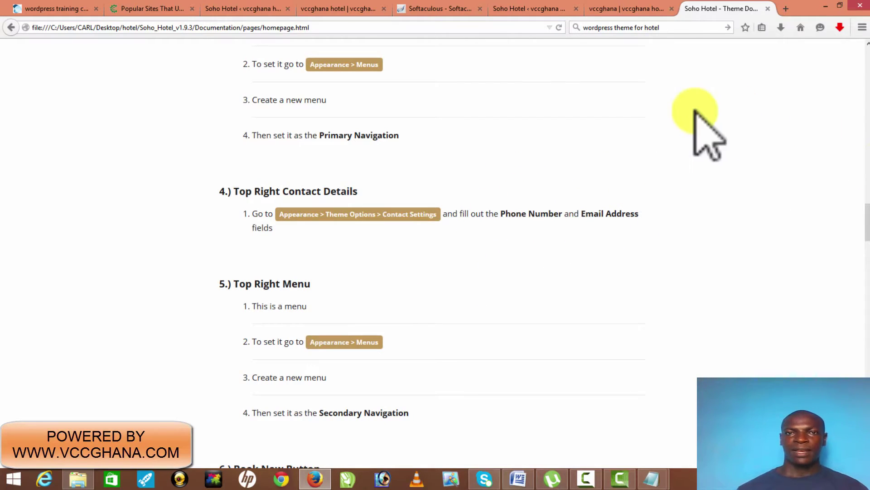
# - Select the googlemap shortcode in the other site's Block Content 3, then return to this site's options
pyautogui.click(259, 9)
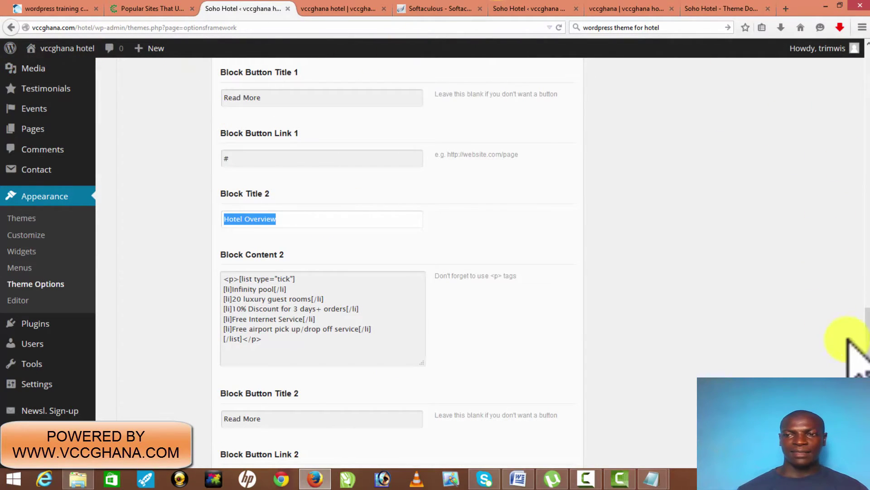
pyautogui.moveTo(867, 321); pyautogui.dragTo(867, 369)
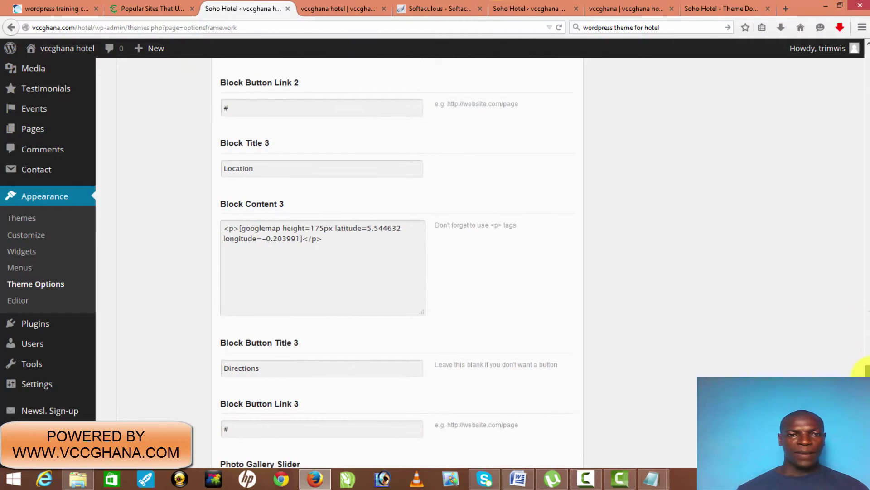
pyautogui.click(322, 245)
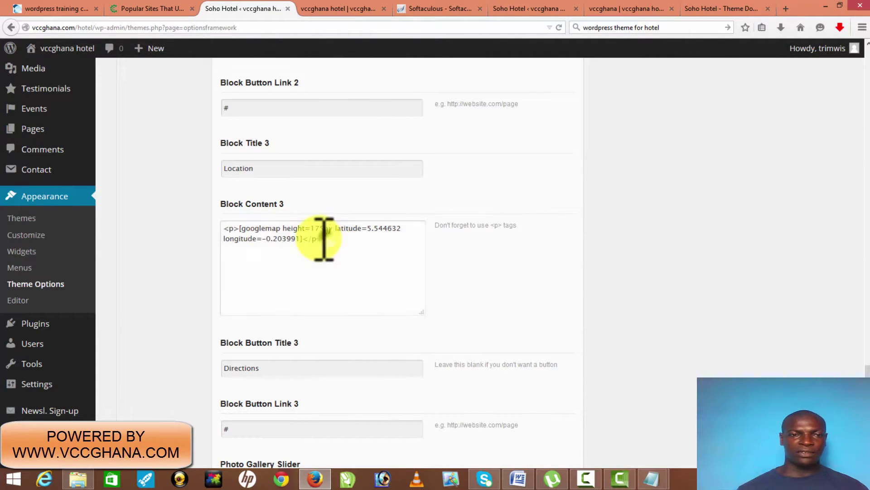
pyautogui.moveTo(324, 238); pyautogui.dragTo(149, 206)
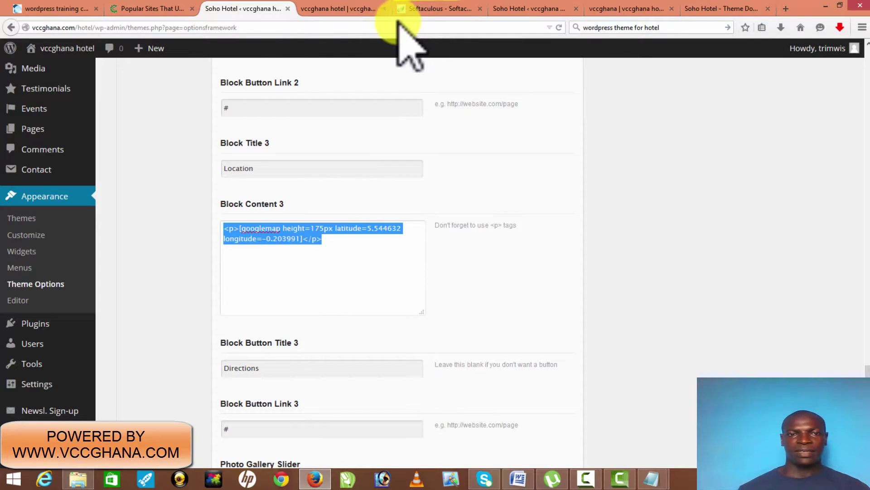
pyautogui.click(352, 9)
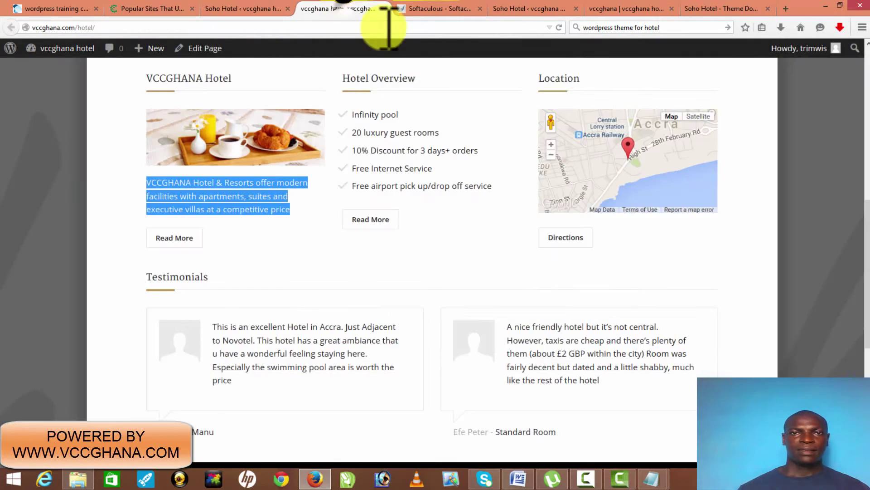
pyautogui.click(528, 8)
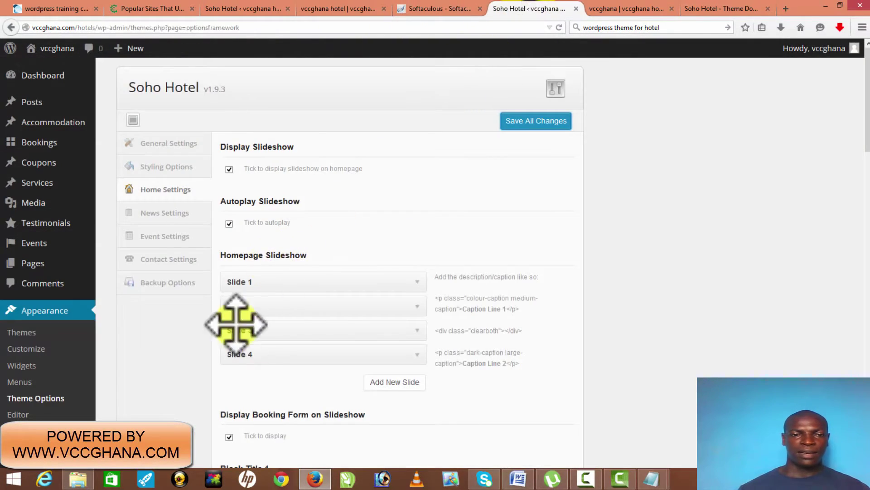
pyautogui.moveTo(866, 128); pyautogui.dragTo(865, 358)
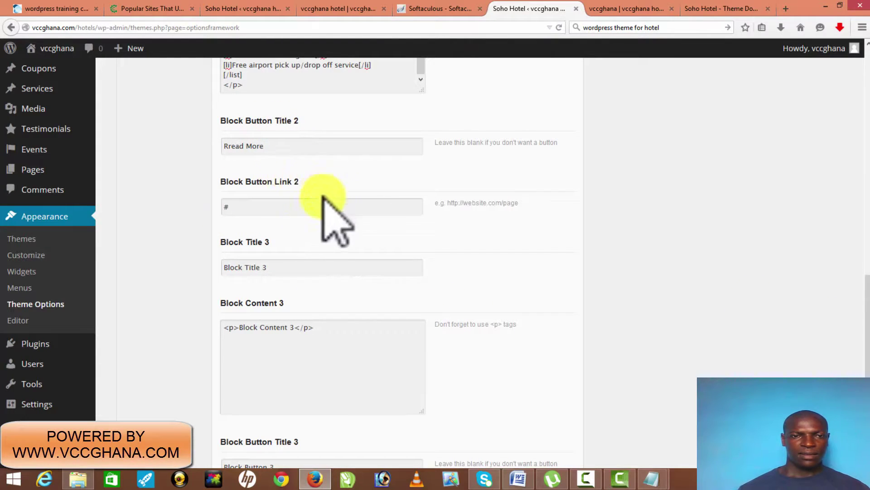
# - Find Block Title 3 and Block Content 3 and select the title placeholder to become 'Location'
pyautogui.moveTo(865, 313); pyautogui.dragTo(866, 344)
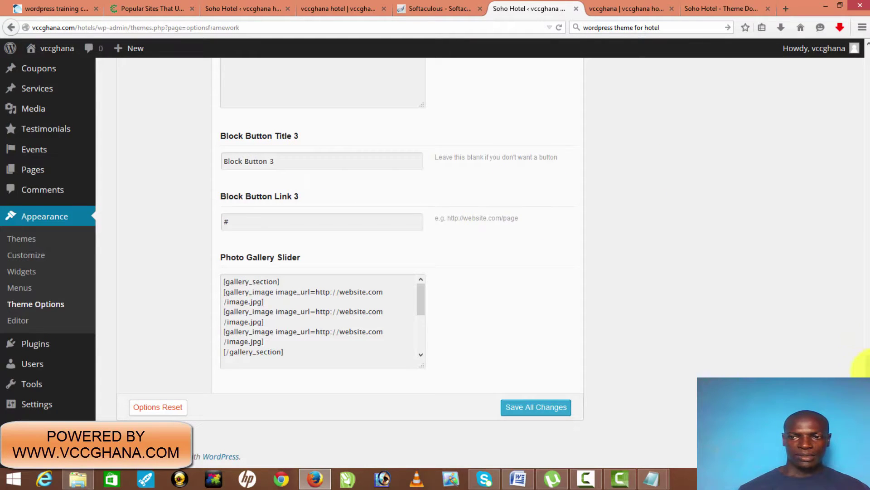
pyautogui.scroll(1, 864, 362)
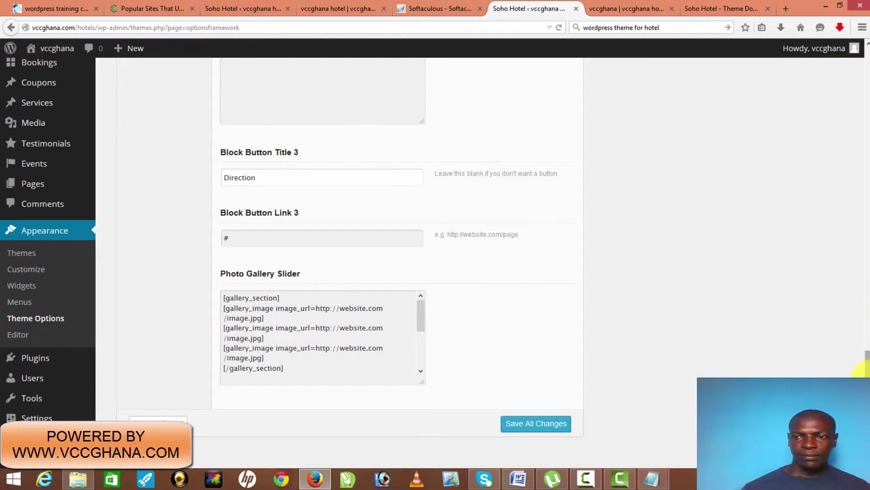
pyautogui.moveTo(865, 363); pyautogui.dragTo(862, 335)
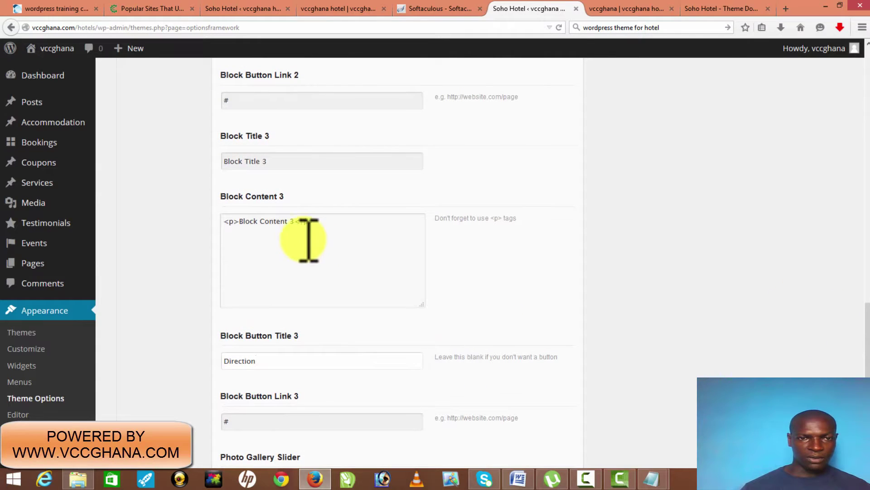
pyautogui.click(289, 220)
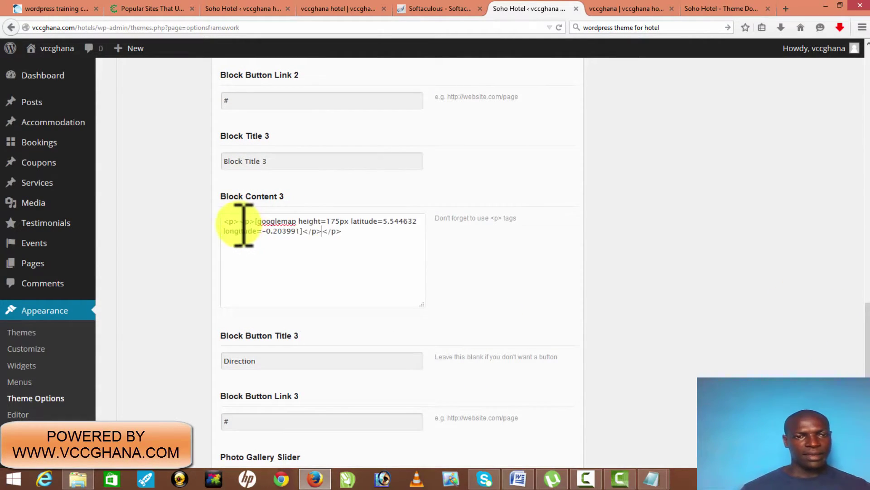
pyautogui.click(285, 159)
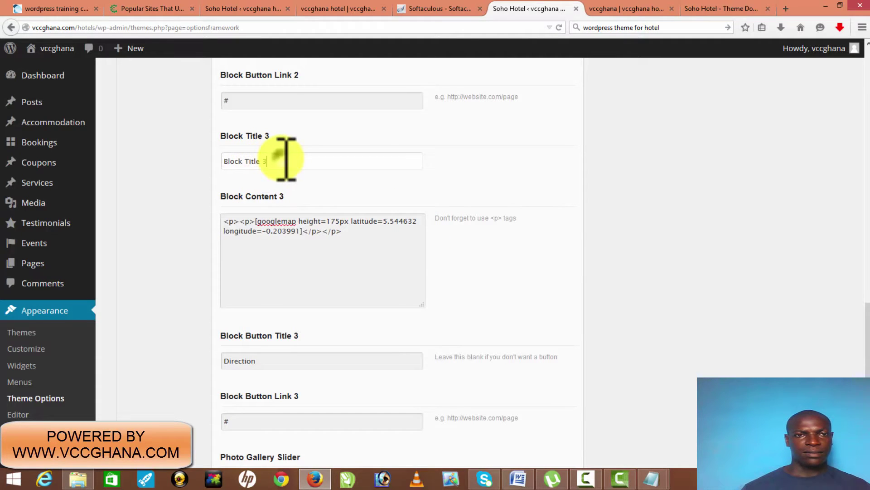
pyautogui.moveTo(282, 158); pyautogui.dragTo(201, 174)
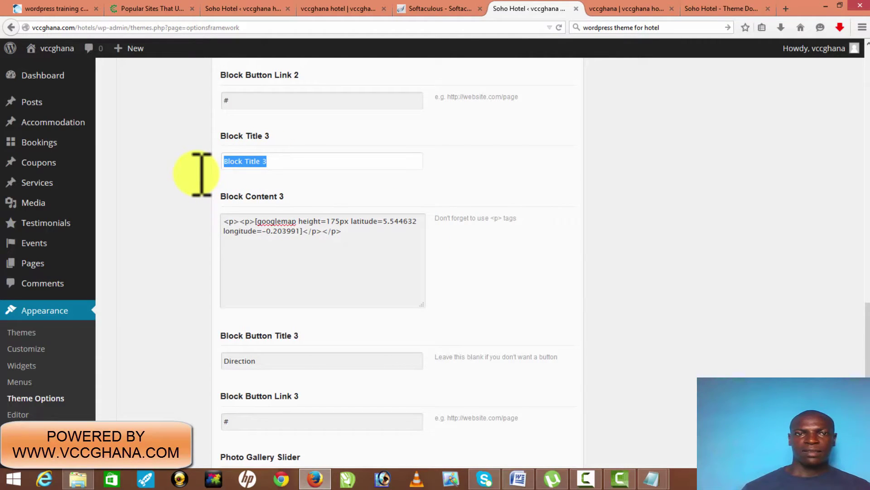
# - Check the other site's Location block, then save Location, the googlemap shortcode and 'Direction' button
pyautogui.click(247, 9)
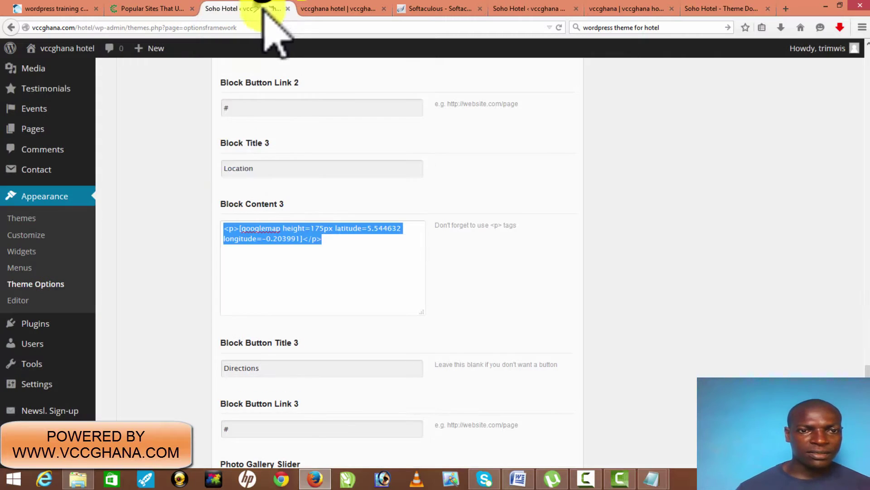
pyautogui.click(349, 8)
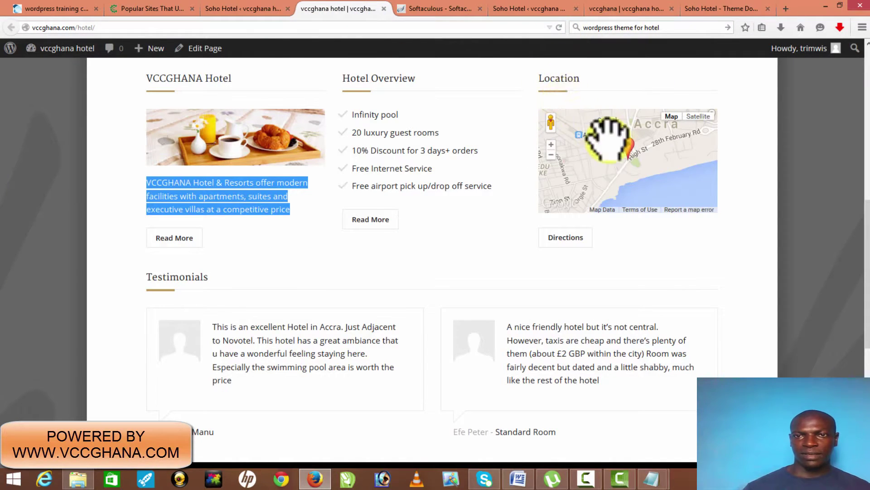
pyautogui.click(451, 10)
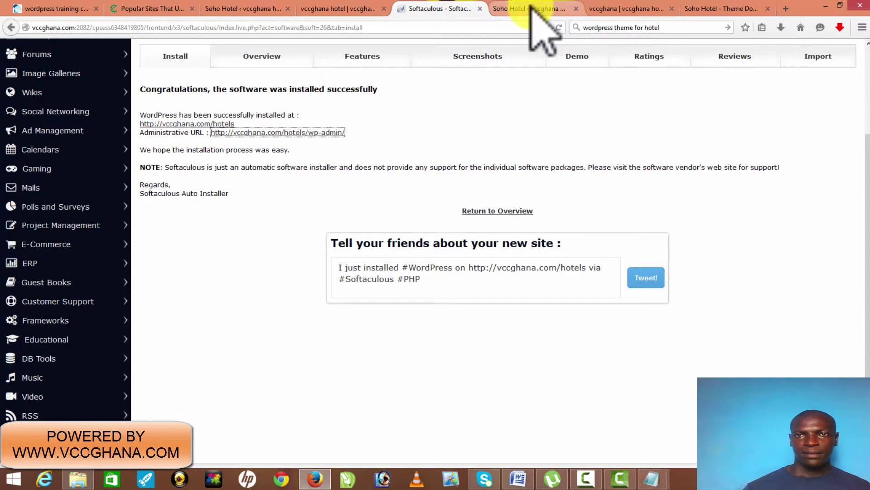
pyautogui.click(530, 8)
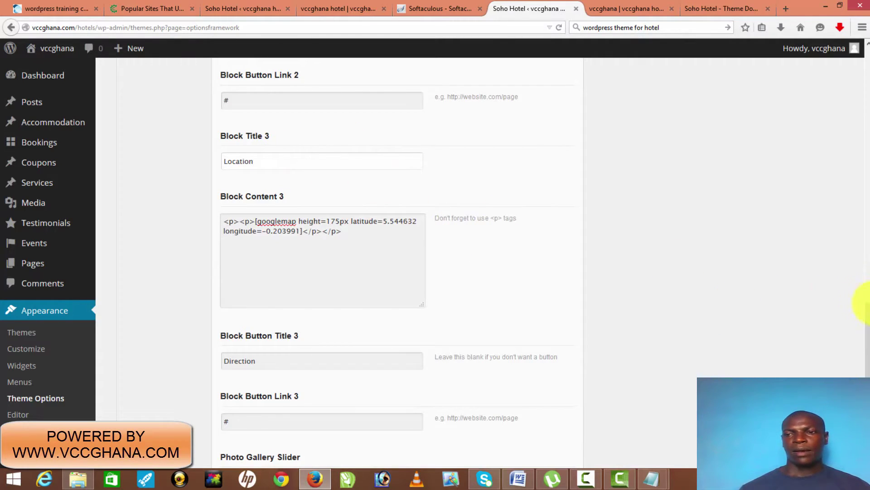
pyautogui.moveTo(866, 317); pyautogui.dragTo(841, 50)
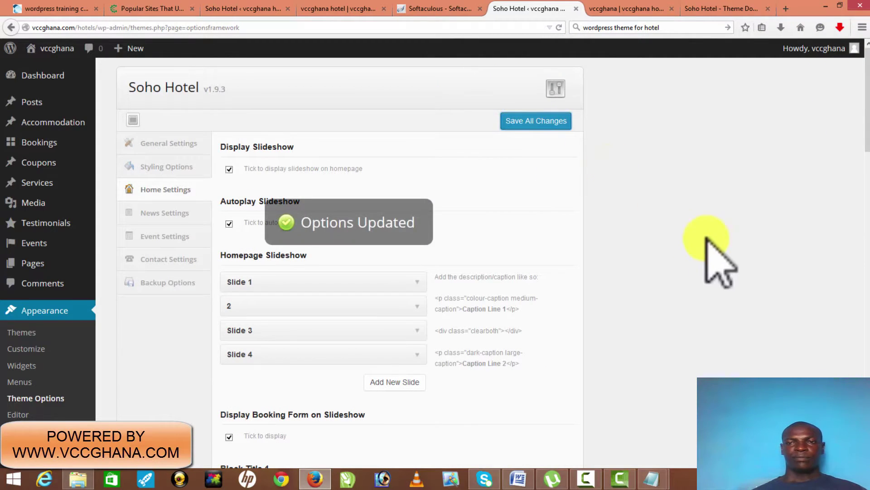
pyautogui.moveTo(865, 104)
pyautogui.mouseDown()
pyautogui.moveTo(856, 146)
pyautogui.moveTo(864, 102)
pyautogui.mouseUp()
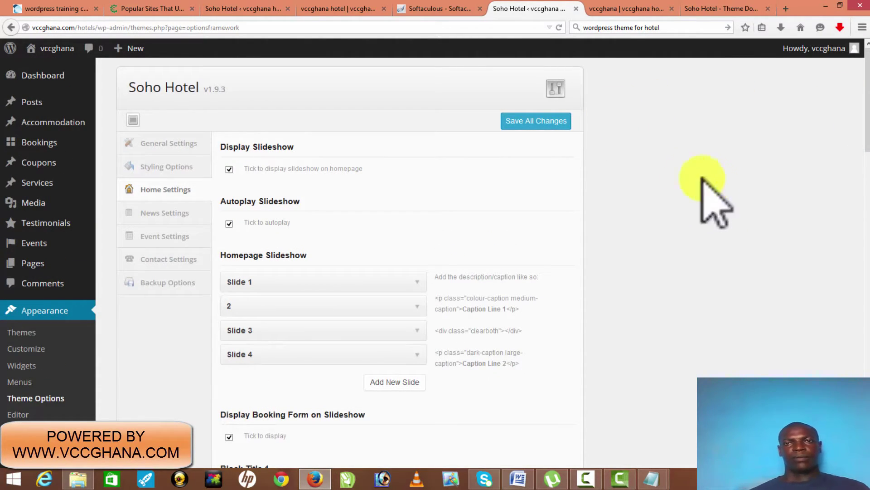
pyautogui.moveTo(865, 121)
pyautogui.mouseDown()
pyautogui.moveTo(861, 171)
pyautogui.moveTo(856, 127)
pyautogui.mouseUp()
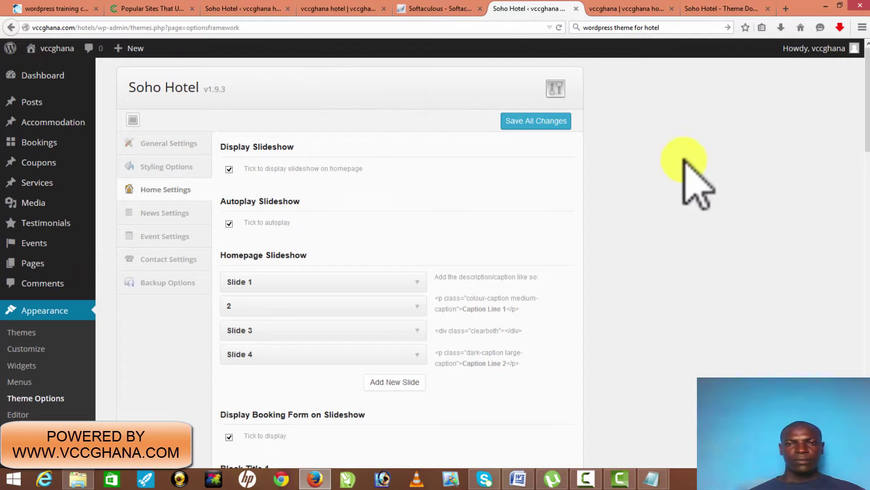
# - Reload the hotel front page and scroll down to check the new Location map block
pyautogui.click(618, 9)
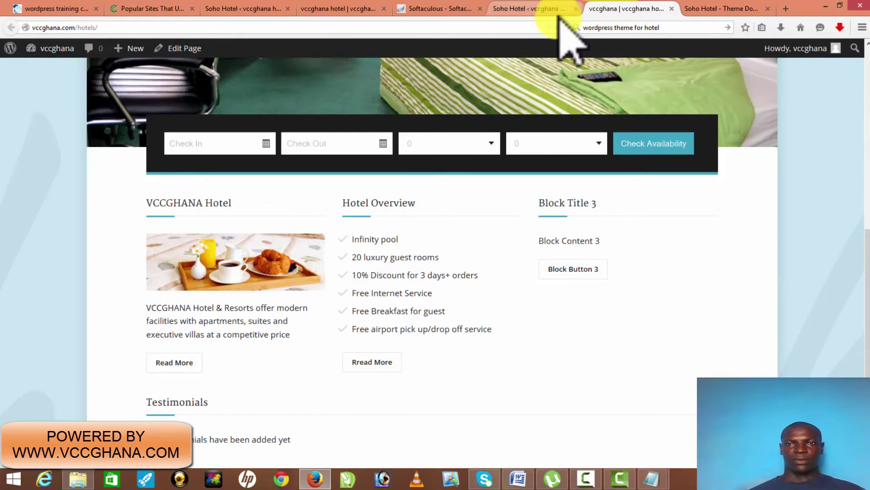
pyautogui.moveTo(41, 51)
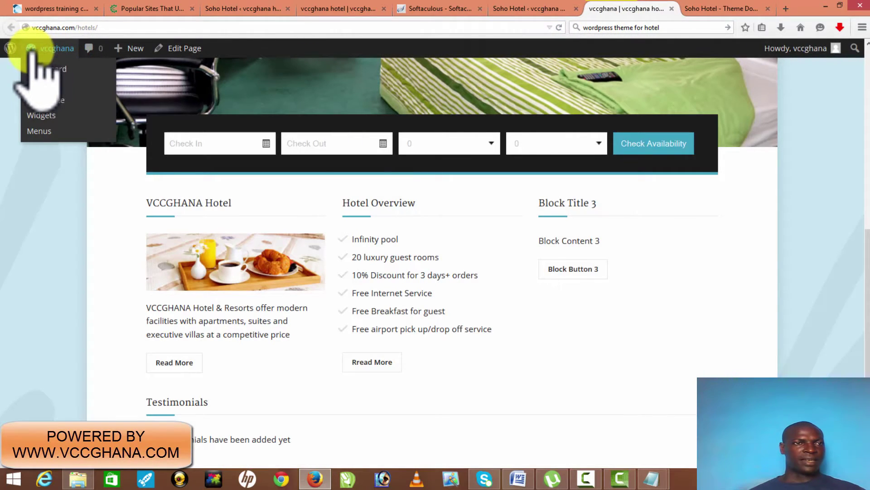
pyautogui.click(559, 28)
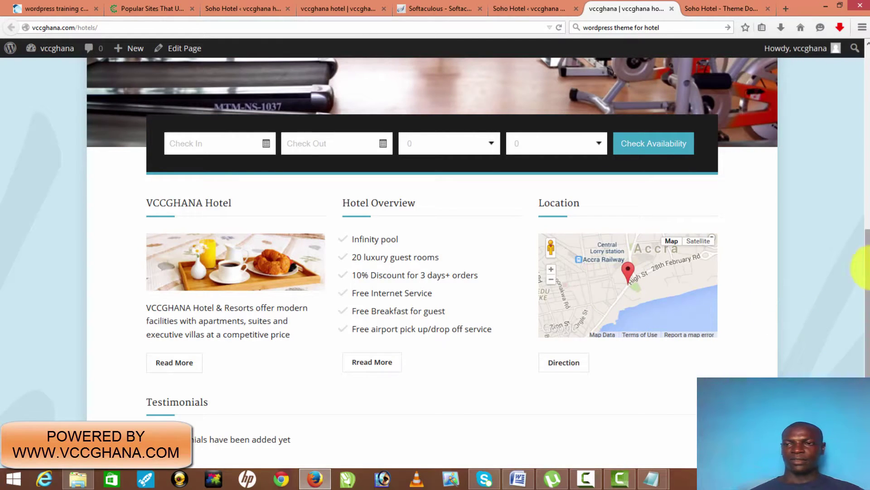
pyautogui.moveTo(866, 277); pyautogui.dragTo(864, 367)
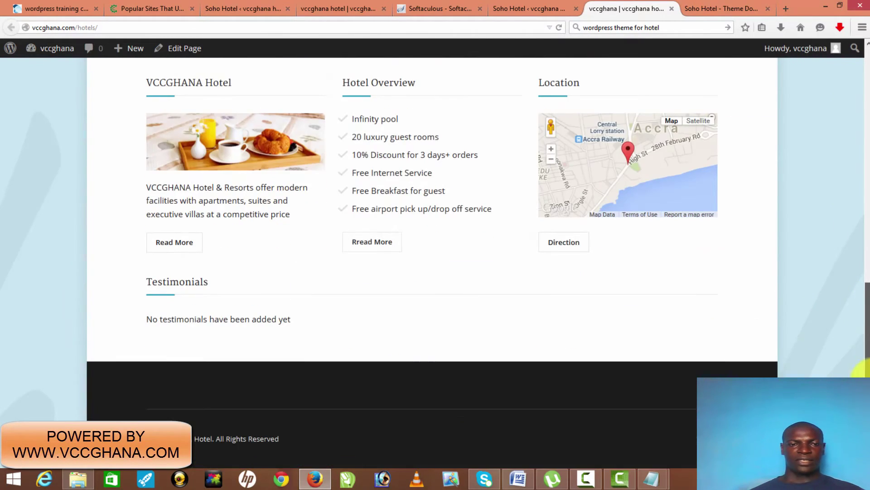
pyautogui.moveTo(859, 262); pyautogui.dragTo(757, 87)
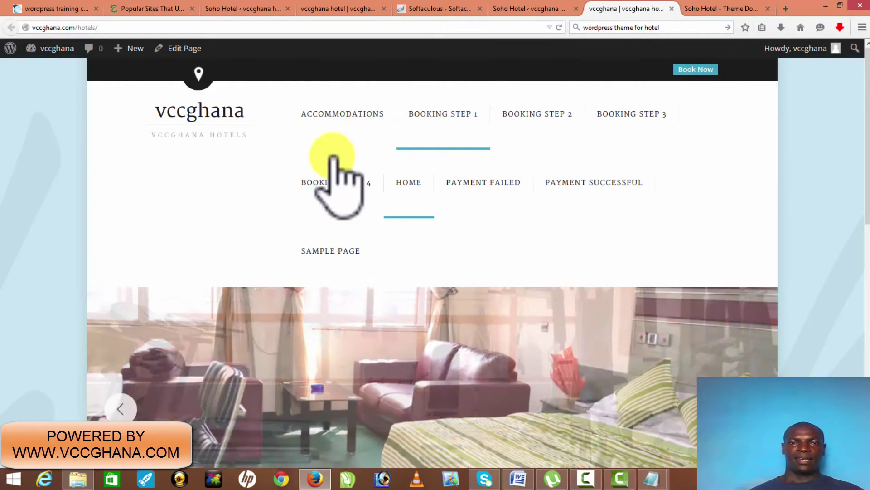
pyautogui.scroll(-3, 334, 191)
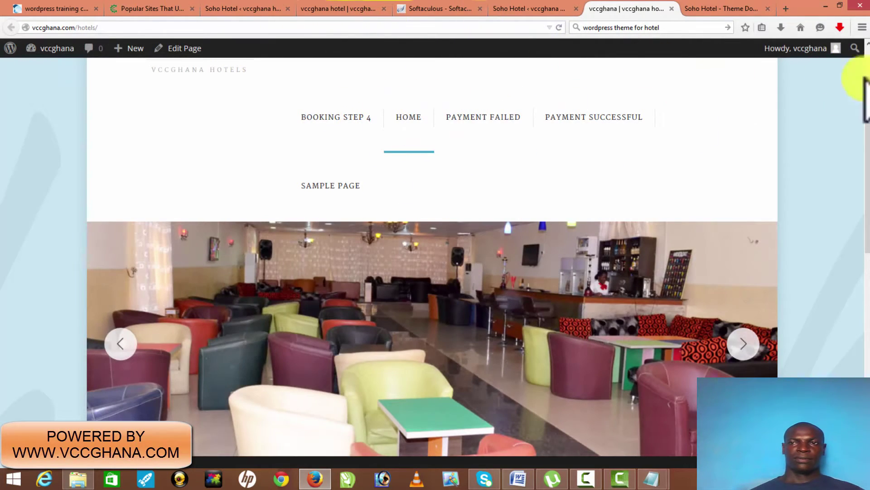
pyautogui.scroll(-2, 861, 111)
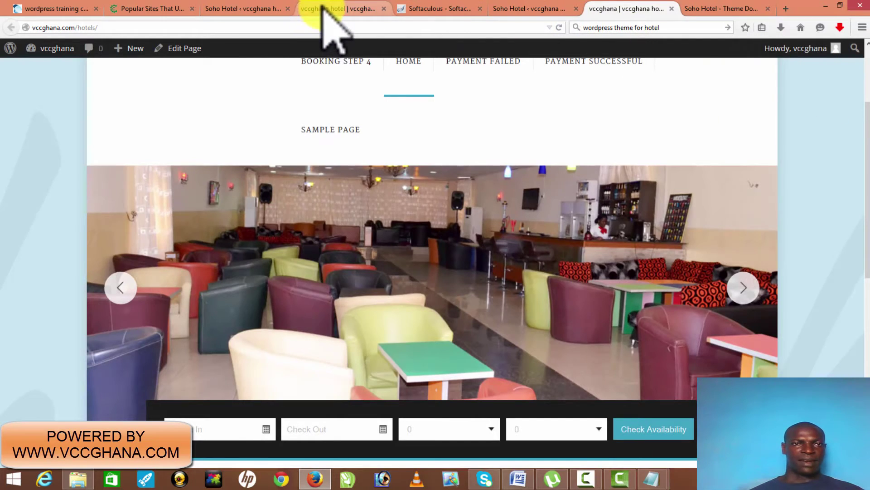
# - Compare slideshow and block settings with the demo site's Home Settings, then save this site's theme options
pyautogui.click(322, 7)
pyautogui.click(265, 8)
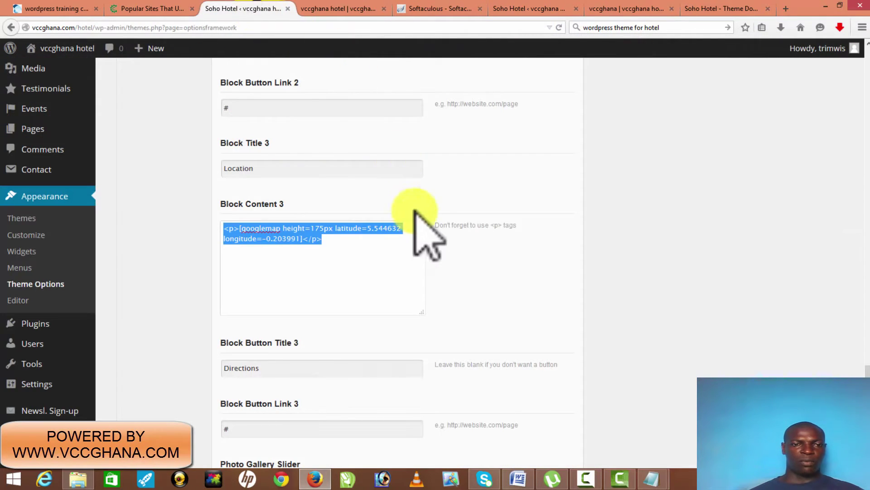
pyautogui.scroll(-3, 839, 371)
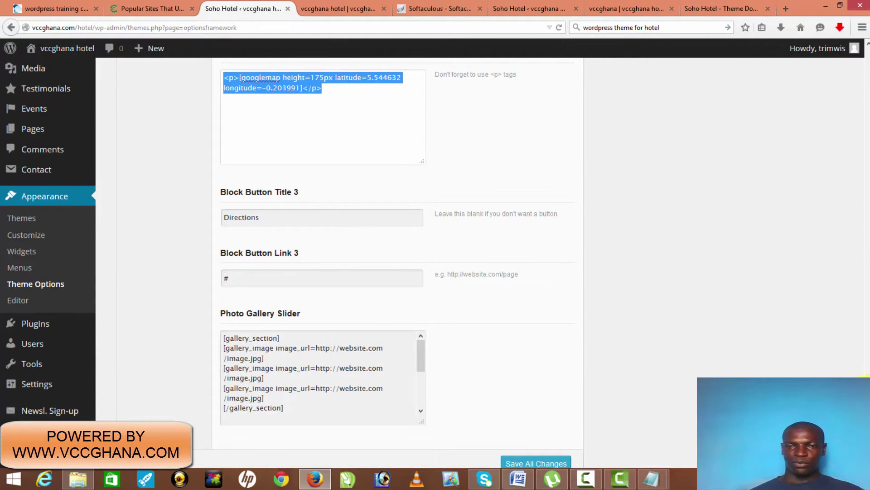
pyautogui.scroll(-1, 390, 263)
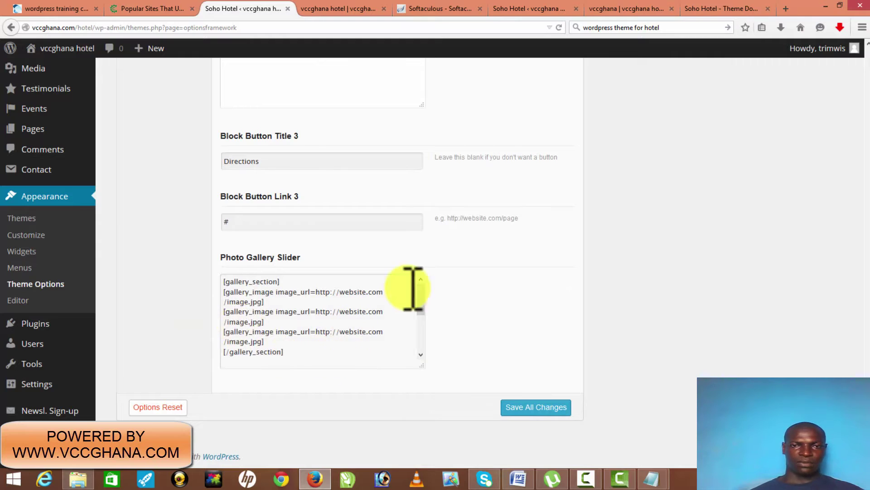
pyautogui.scroll(20, 855, 300)
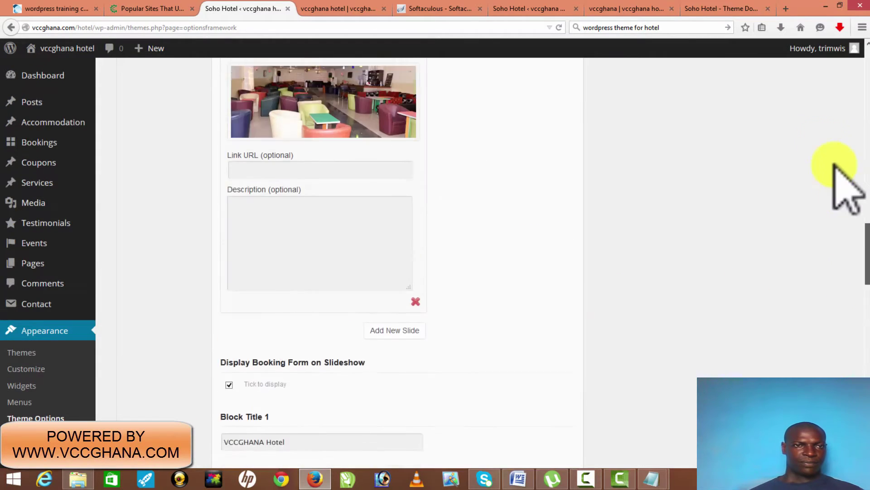
pyautogui.scroll(-20, 816, 111)
pyautogui.scroll(20, 852, 81)
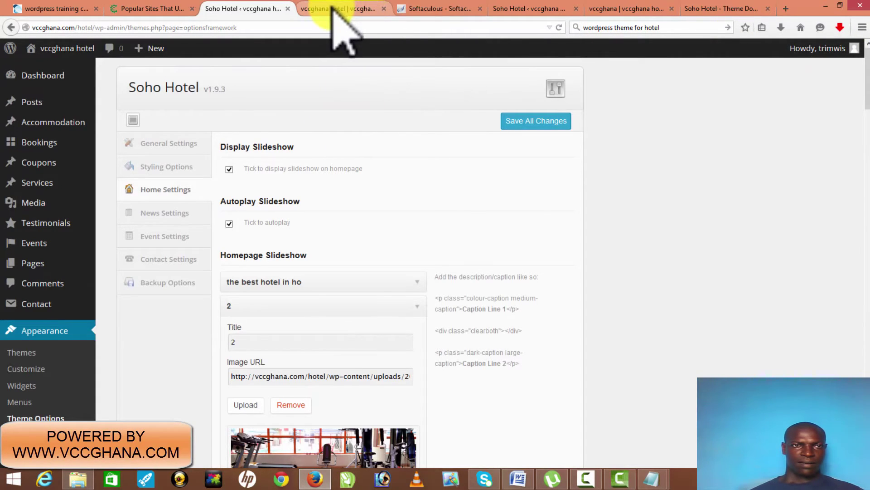
pyautogui.click(541, 8)
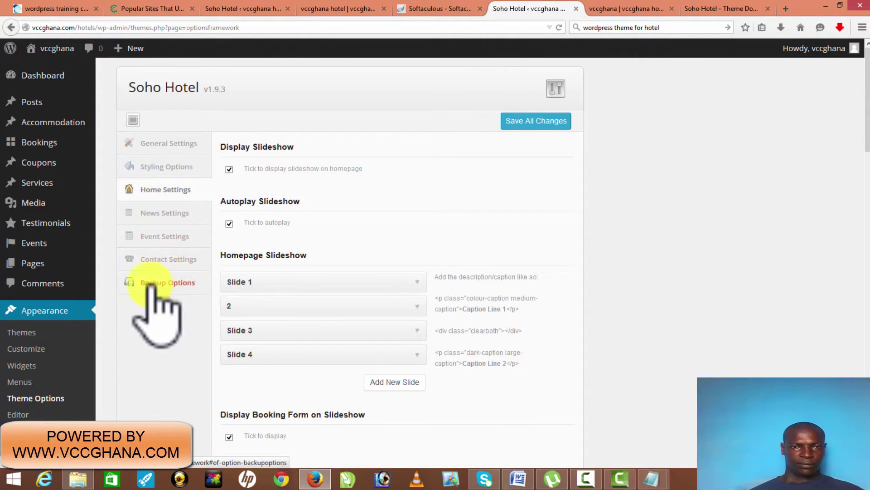
pyautogui.click(528, 122)
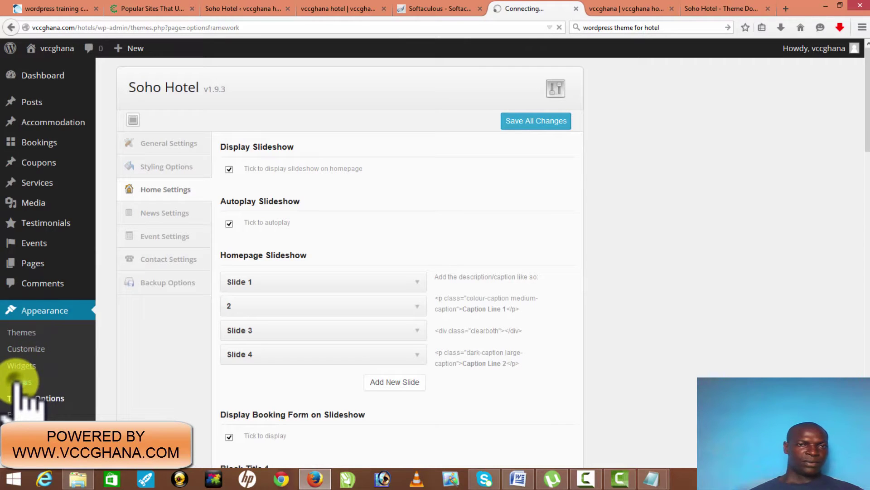
# - Read the documentation's Main Menu section on setting a Primary Navigation menu, then return to Menus
pyautogui.click(726, 9)
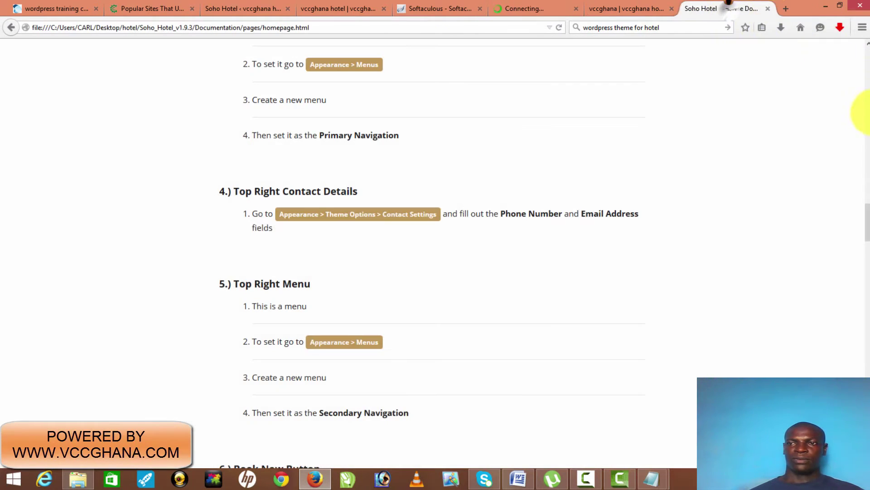
pyautogui.moveTo(867, 212); pyautogui.dragTo(866, 77)
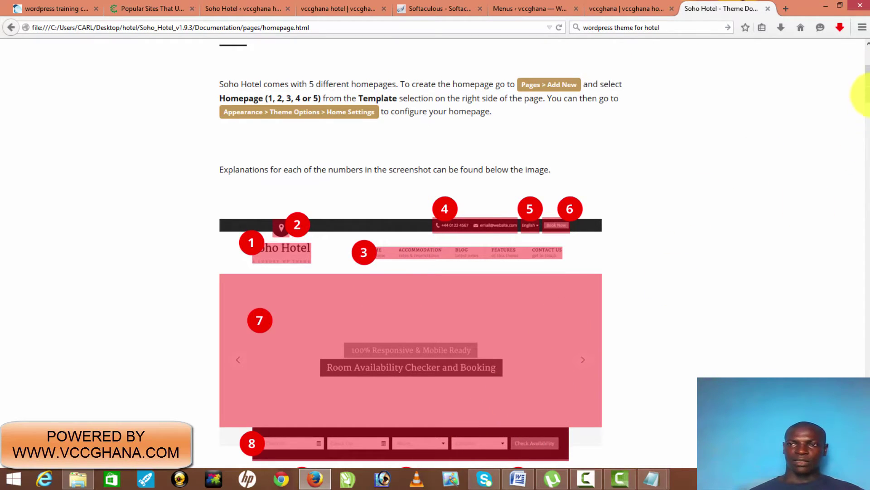
pyautogui.moveTo(865, 93); pyautogui.dragTo(865, 223)
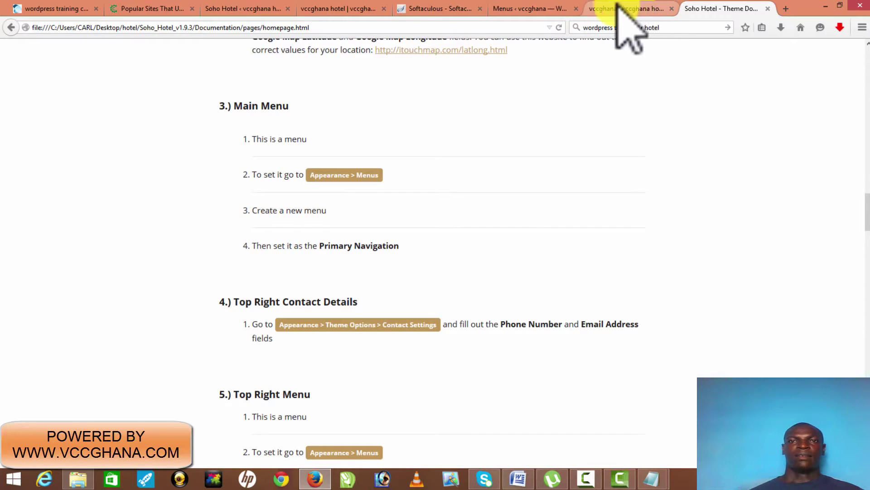
pyautogui.click(526, 9)
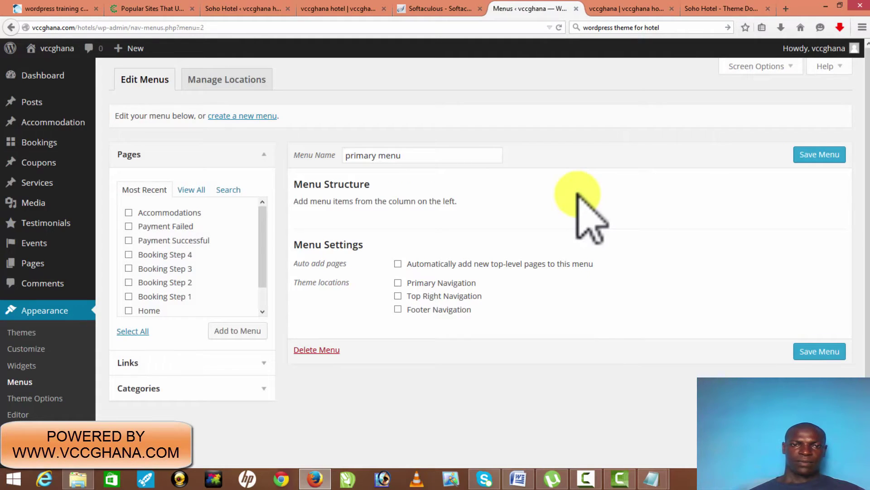
# - Add the Home page from the Pages box to the primary menu and save the menu
pyautogui.scroll(-1, 861, 204)
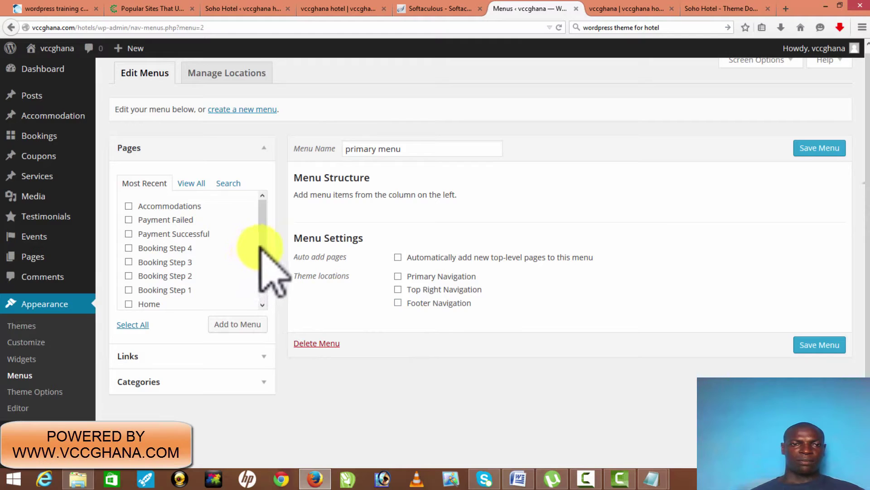
pyautogui.scroll(-1, 263, 261)
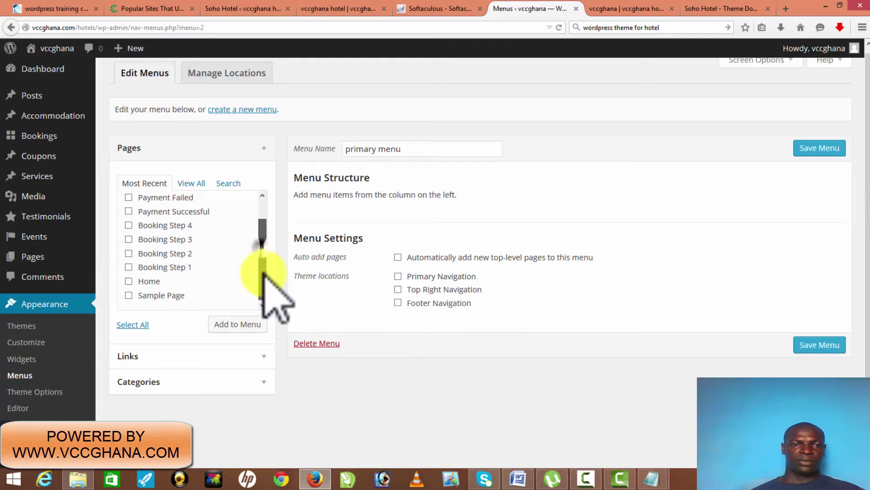
pyautogui.click(129, 281)
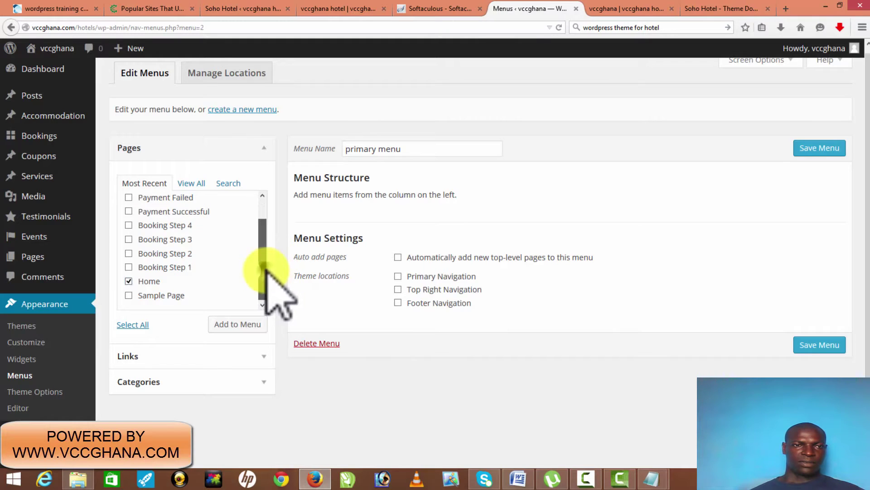
pyautogui.scroll(2, 266, 268)
pyautogui.scroll(-1, 263, 290)
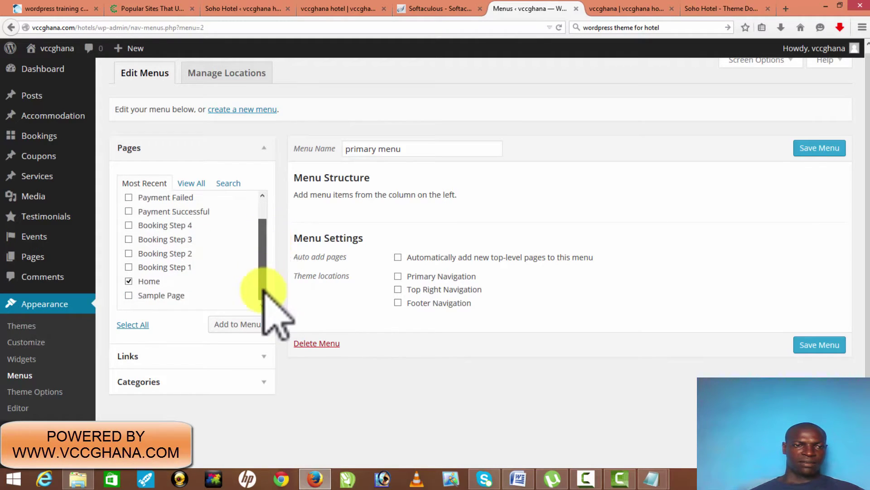
pyautogui.scroll(1, 263, 281)
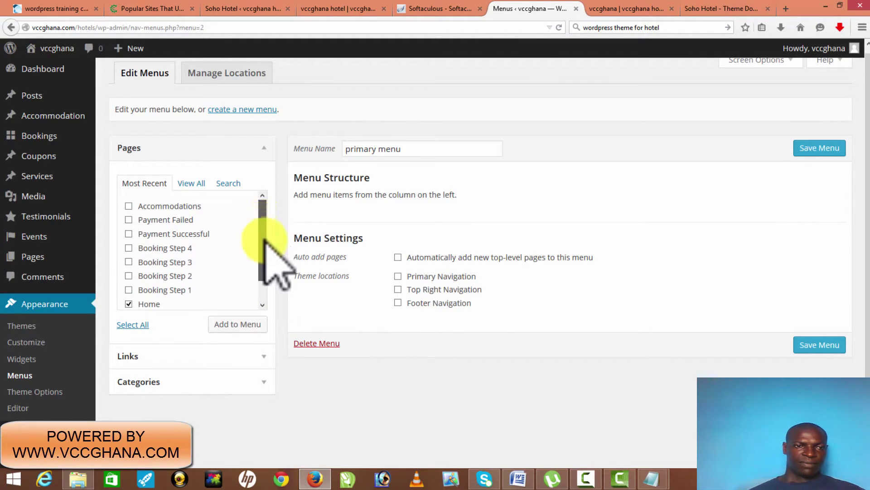
pyautogui.scroll(-1, 264, 259)
pyautogui.scroll(-1, 263, 282)
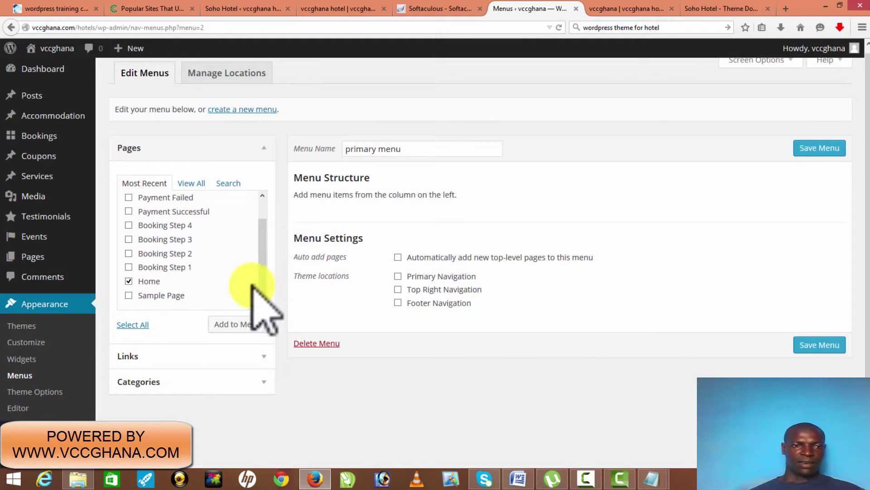
pyautogui.click(233, 324)
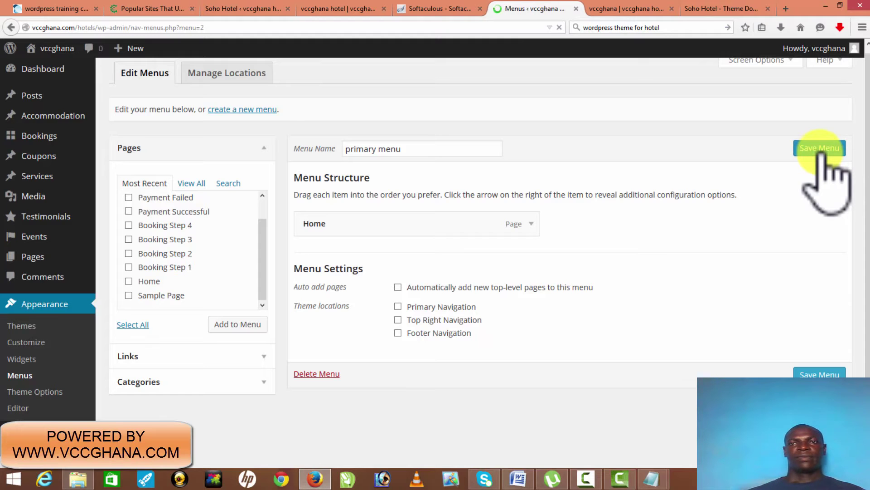
pyautogui.click(822, 149)
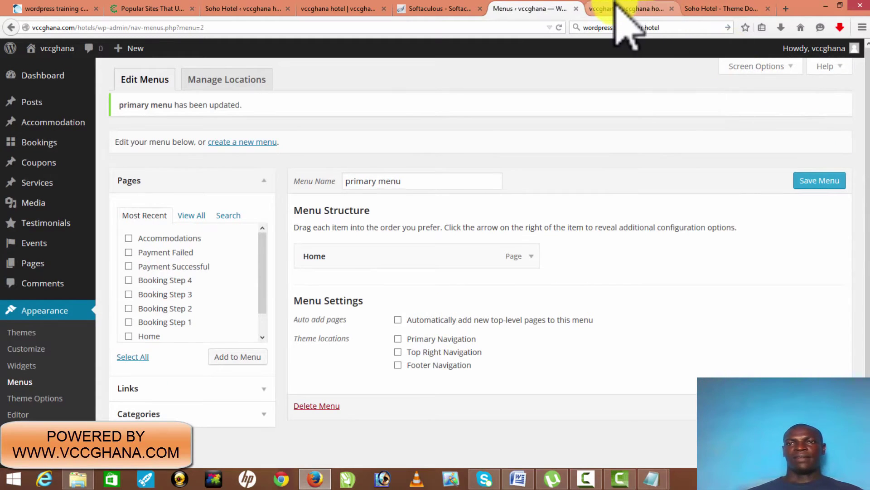
# - Check the live site's menu, assign the primary menu to Primary Navigation, and view the result
pyautogui.click(617, 9)
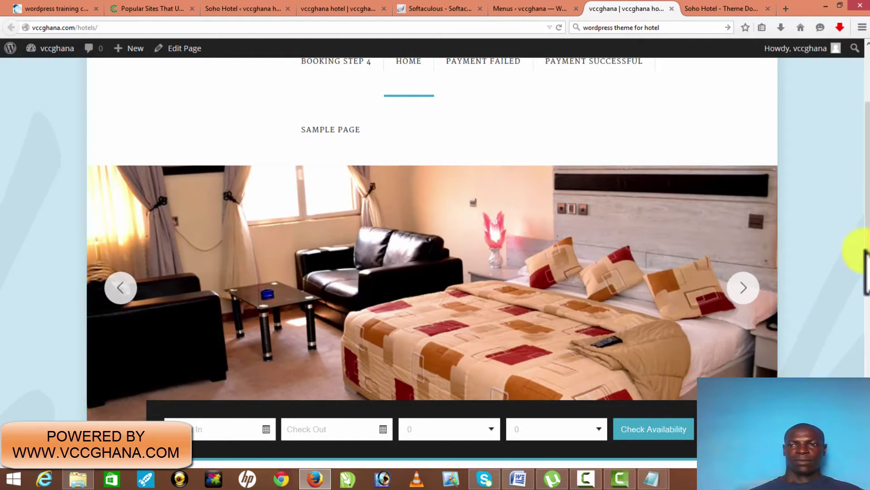
pyautogui.moveTo(867, 245); pyautogui.dragTo(866, 180)
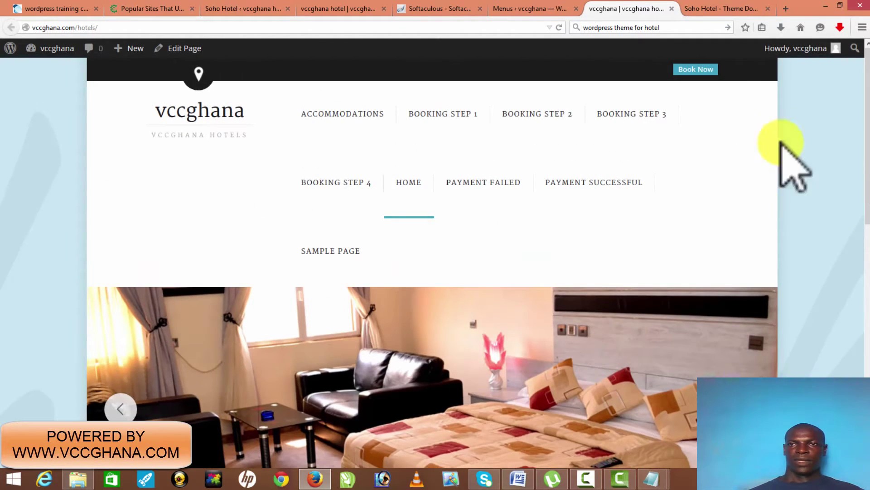
pyautogui.click(528, 6)
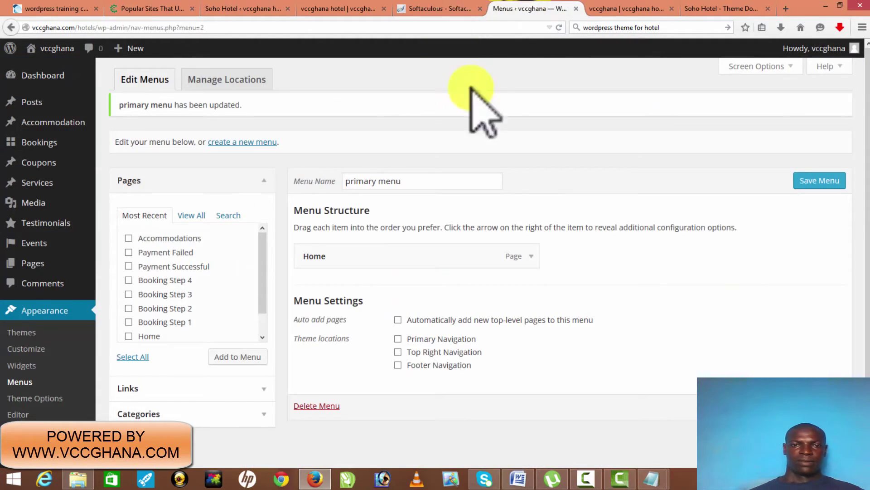
pyautogui.click(398, 339)
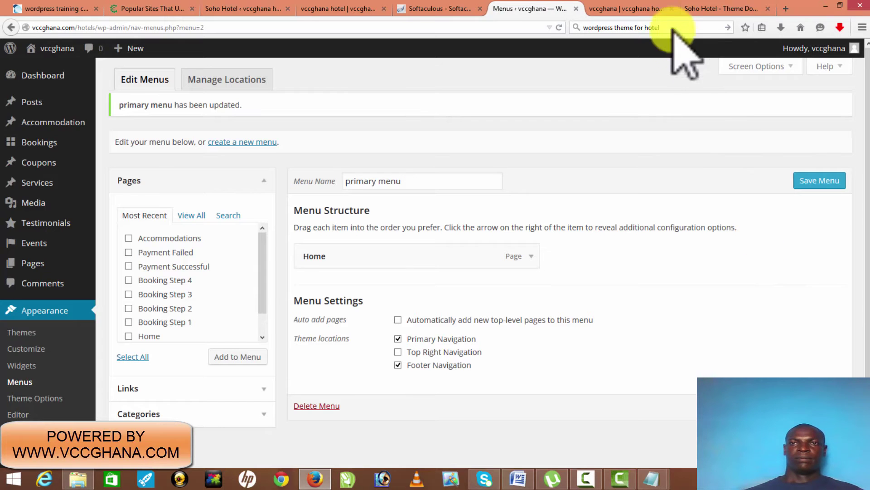
pyautogui.click(617, 8)
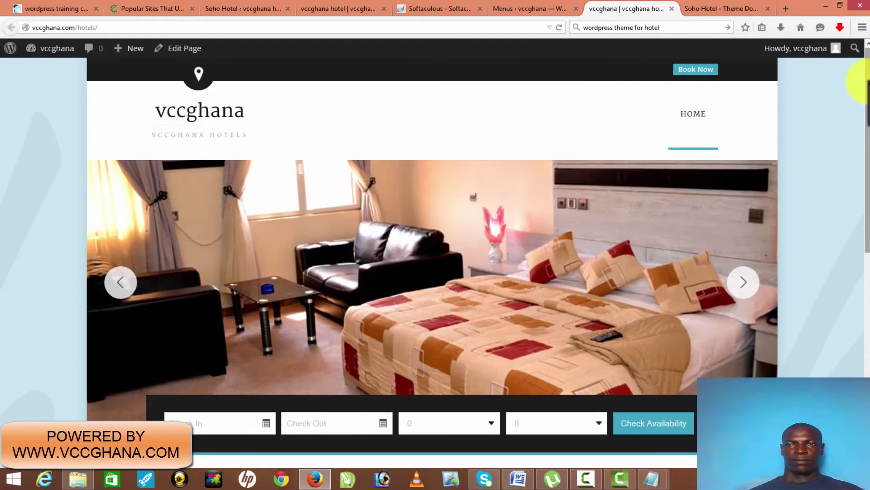
# - Scroll through the live homepage, then bring up the demo site's Soho Hotel Home Settings
pyautogui.moveTo(867, 83); pyautogui.dragTo(813, 64)
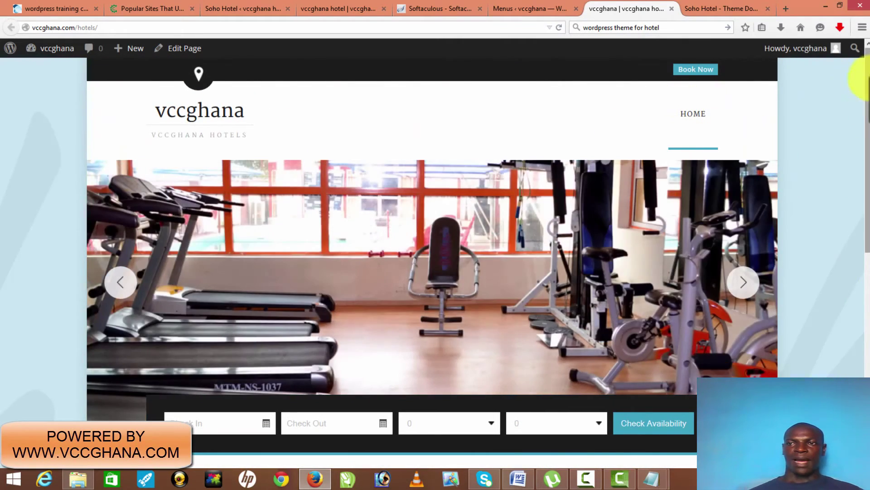
pyautogui.moveTo(865, 78); pyautogui.dragTo(831, 21)
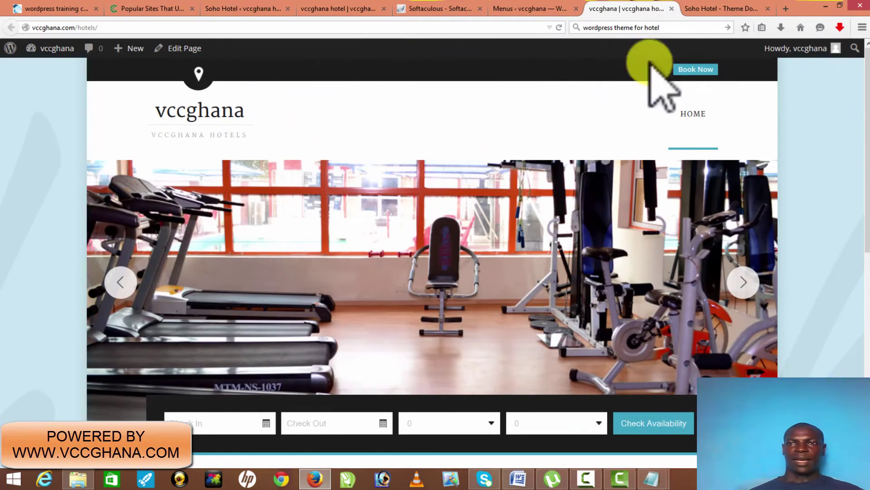
pyautogui.moveTo(861, 224); pyautogui.dragTo(836, 23)
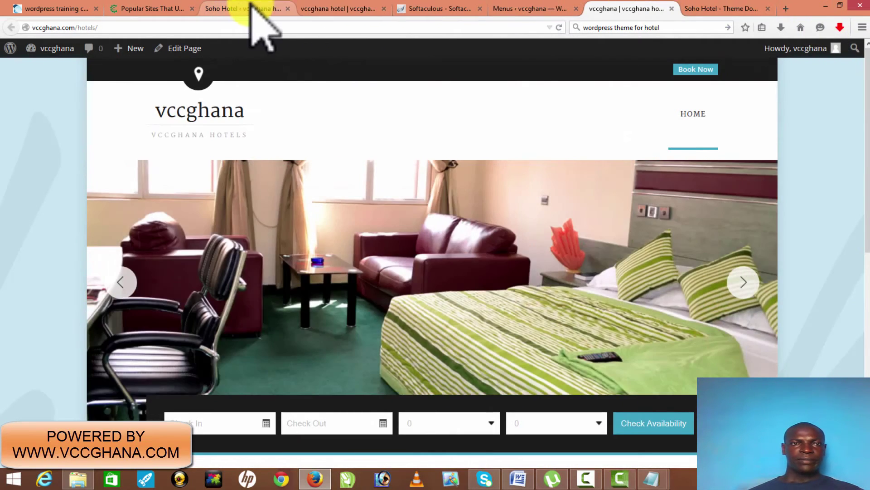
pyautogui.click(231, 8)
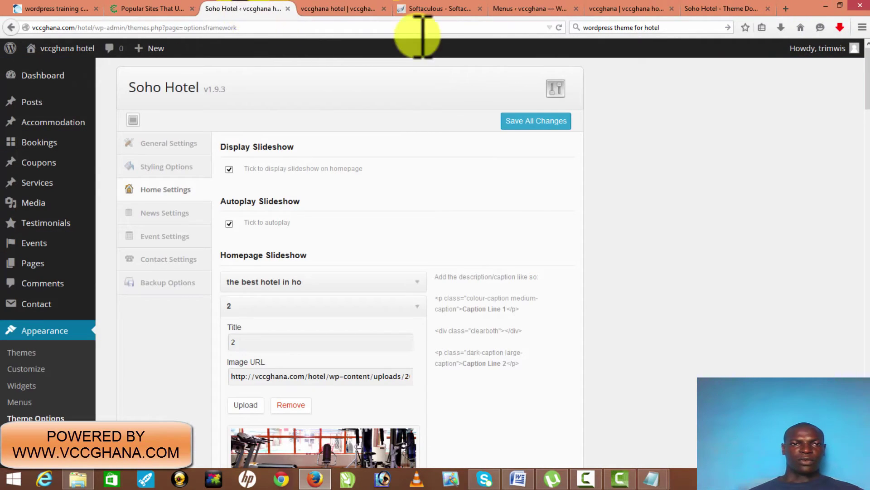
# - Go to the demo hotel's front page and open its Services page
pyautogui.click(341, 8)
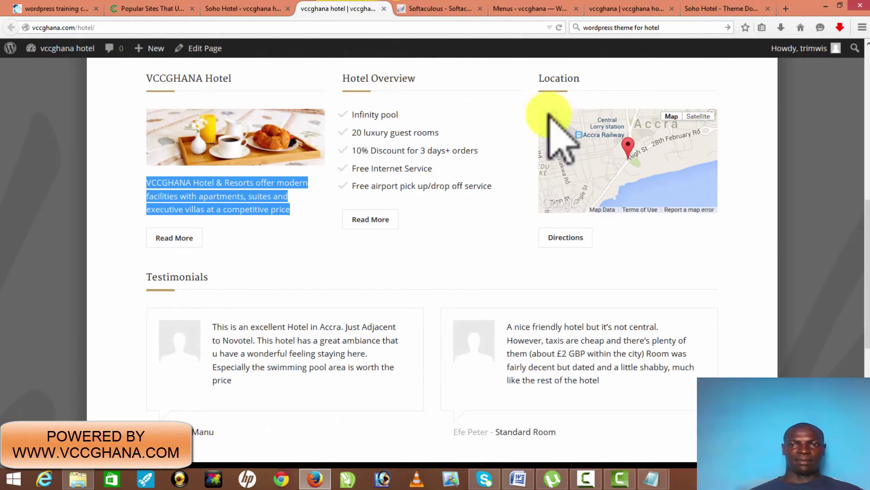
pyautogui.moveTo(866, 222); pyautogui.dragTo(855, 58)
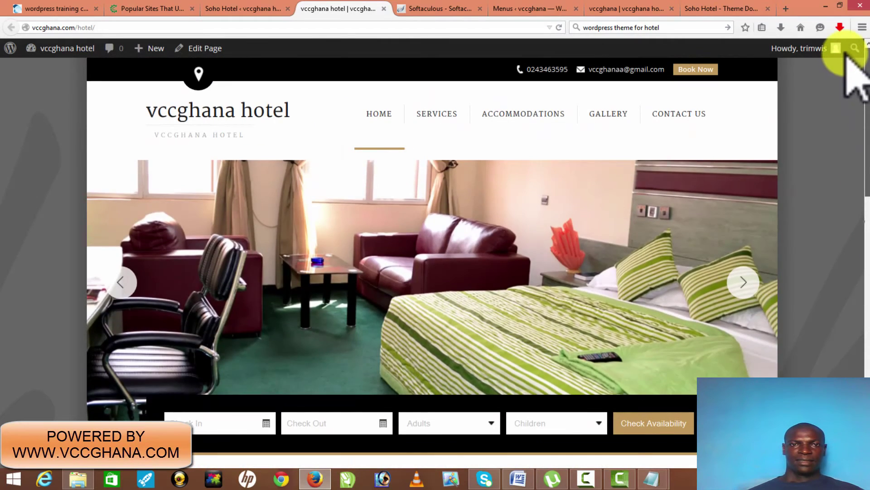
pyautogui.moveTo(430, 117)
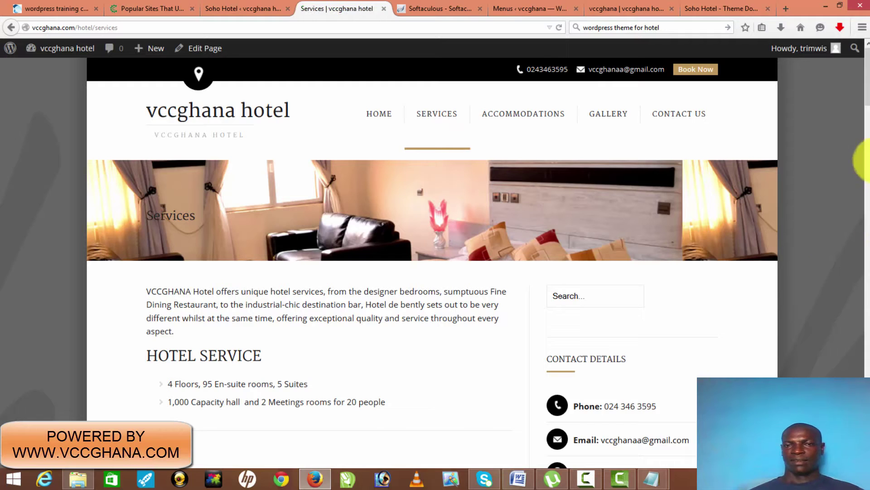
pyautogui.moveTo(866, 96)
pyautogui.mouseDown()
pyautogui.moveTo(864, 214)
pyautogui.moveTo(866, 88)
pyautogui.mouseUp()
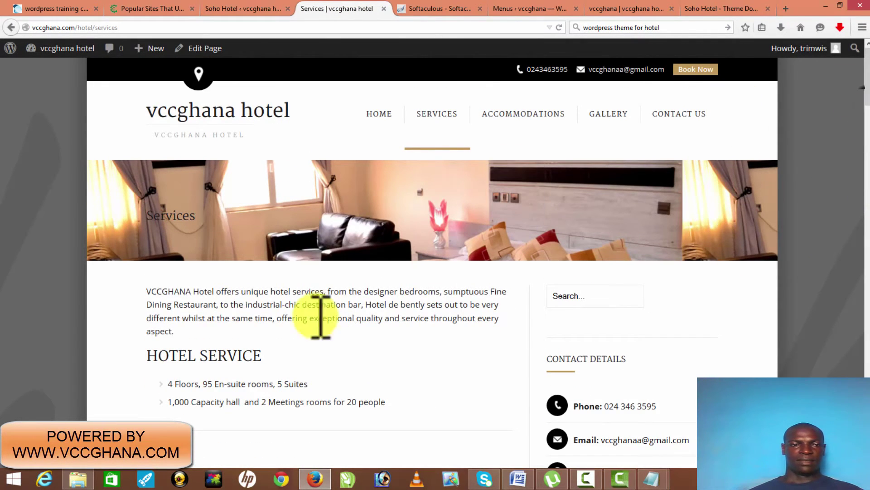
# - Select the Services page text from the intro paragraph through the Hotel Service list
pyautogui.moveTo(143, 289); pyautogui.dragTo(474, 247)
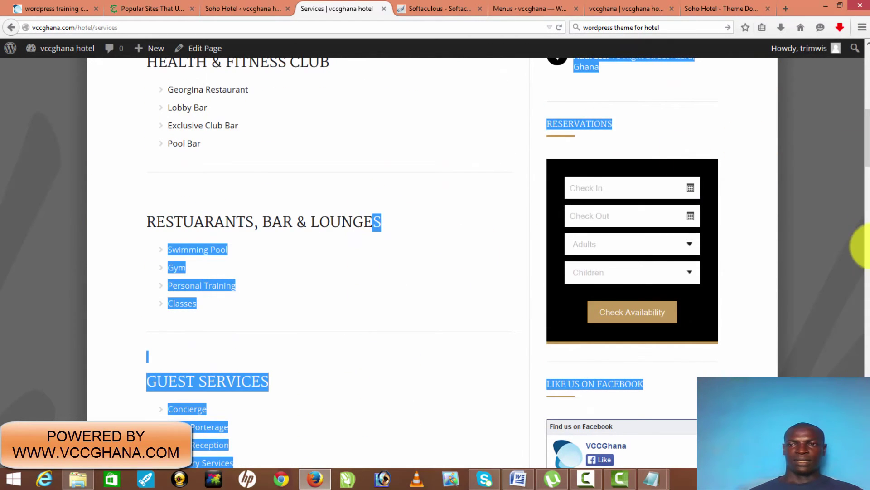
pyautogui.scroll(10, 863, 151)
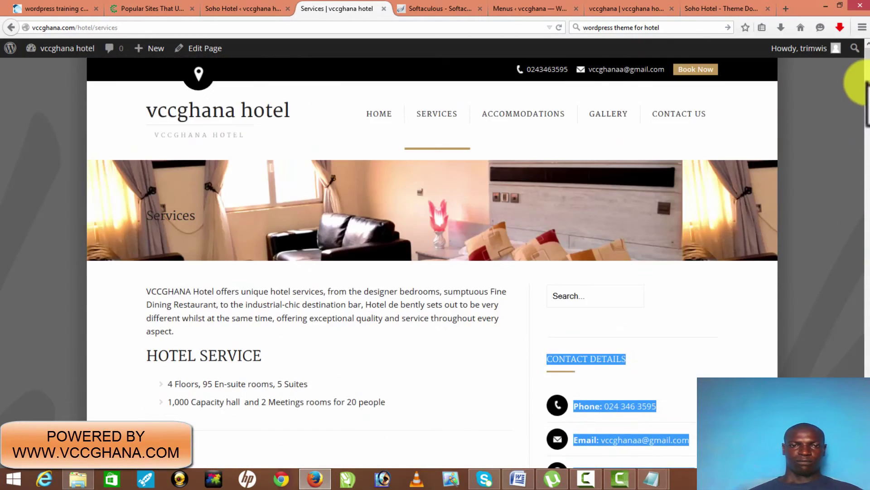
pyautogui.click(350, 349)
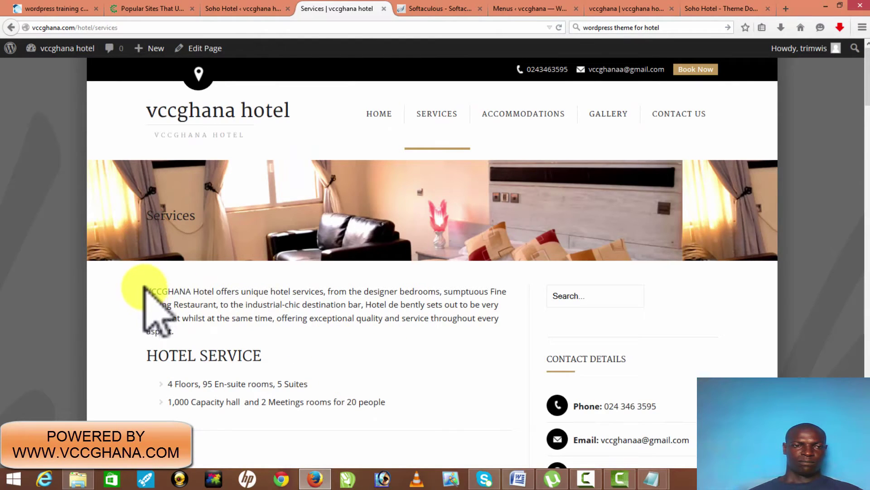
pyautogui.moveTo(144, 286); pyautogui.dragTo(159, 314)
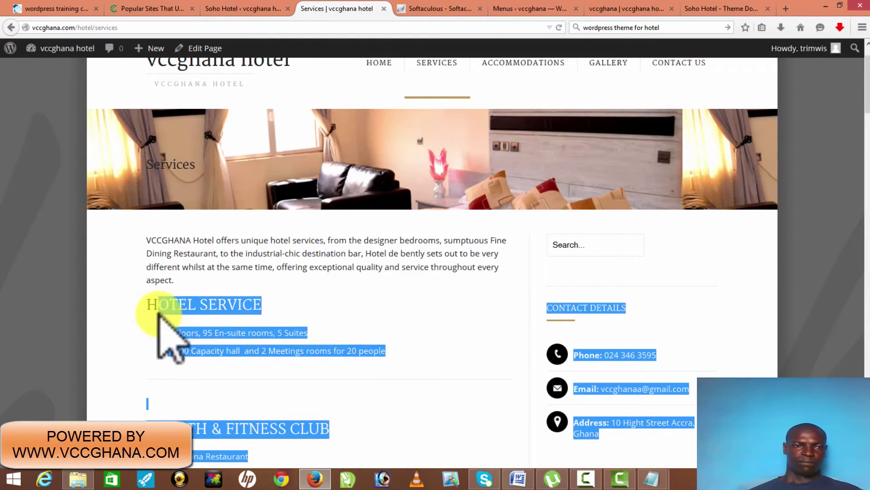
pyautogui.click(152, 238)
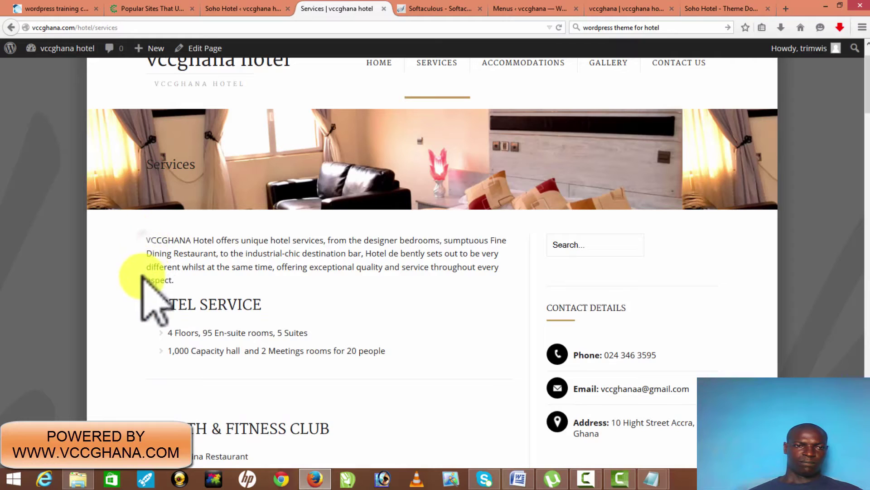
pyautogui.moveTo(142, 276); pyautogui.dragTo(173, 285)
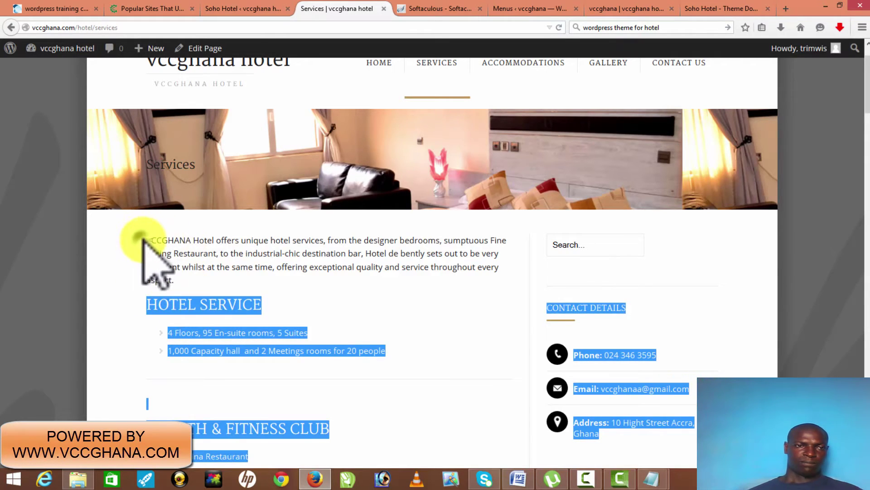
pyautogui.moveTo(142, 238); pyautogui.dragTo(389, 351)
pyautogui.moveTo(867, 70); pyautogui.dragTo(712, 408)
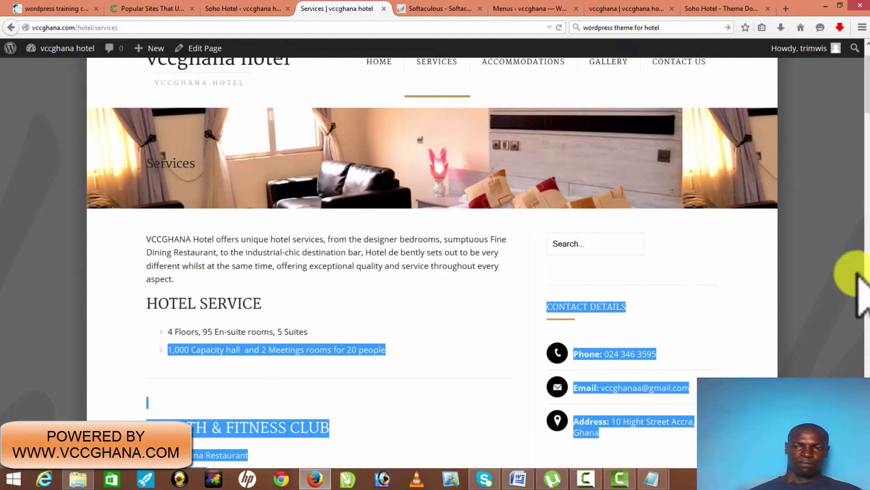
pyautogui.moveTo(864, 78)
pyautogui.mouseDown()
pyautogui.moveTo(860, 340)
pyautogui.moveTo(855, 24)
pyautogui.moveTo(849, 74)
pyautogui.mouseUp()
# - Try selecting the demo page's intro paragraph and Hotel Service list
pyautogui.click(434, 314)
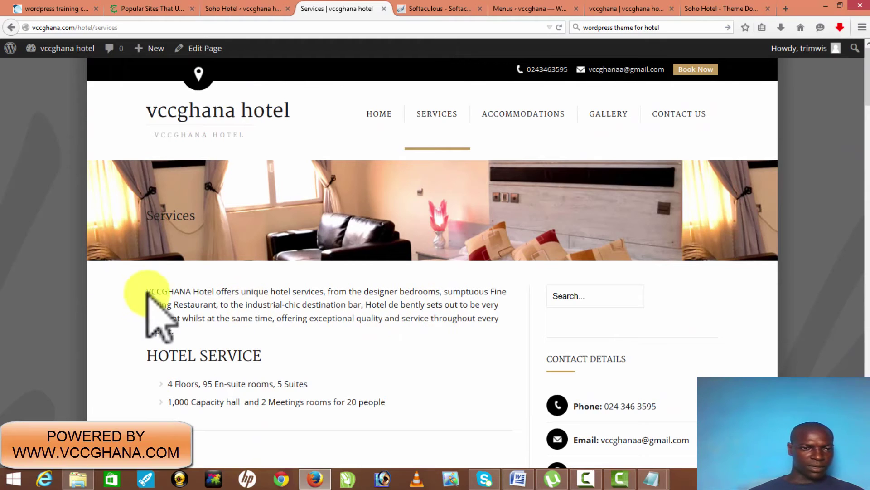
pyautogui.moveTo(145, 290)
pyautogui.mouseDown()
pyautogui.moveTo(175, 301)
pyautogui.moveTo(175, 320)
pyautogui.moveTo(161, 294)
pyautogui.mouseUp()
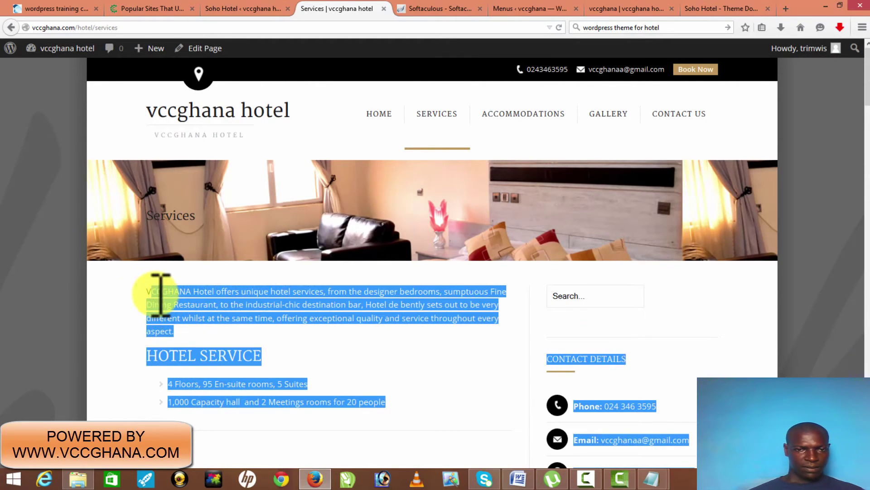
pyautogui.click(137, 293)
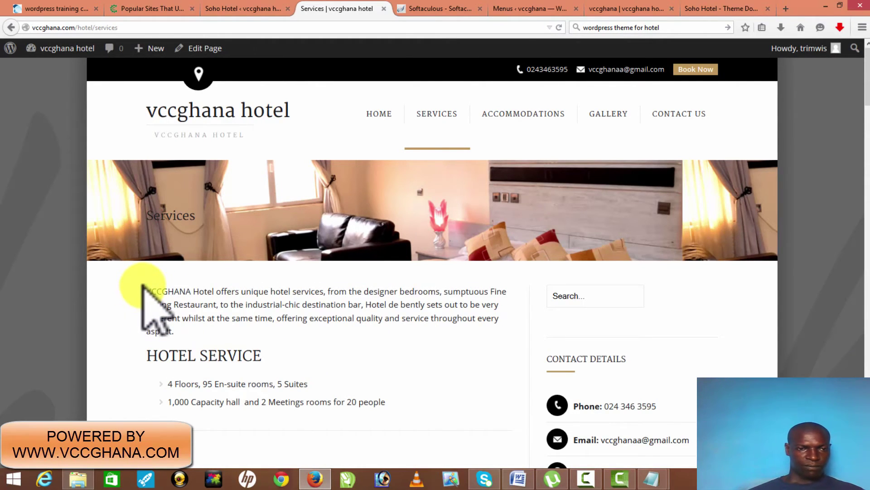
pyautogui.moveTo(144, 286); pyautogui.dragTo(155, 301)
pyautogui.click(162, 294)
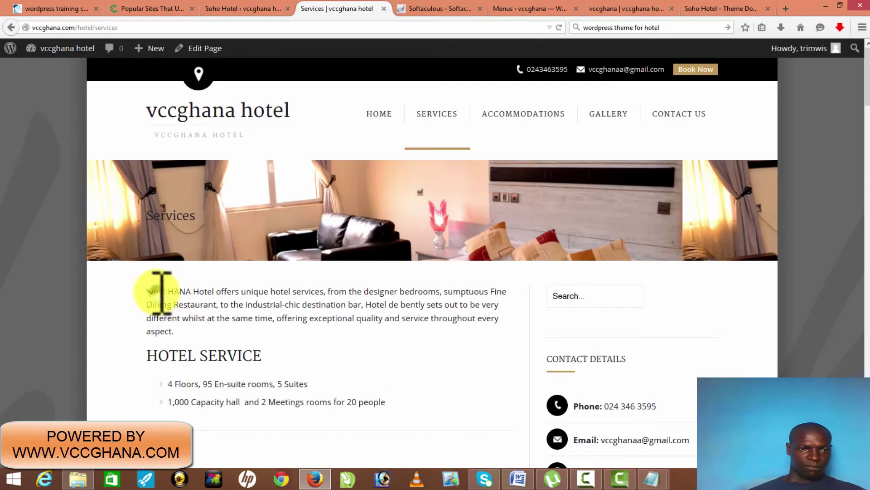
pyautogui.moveTo(145, 289); pyautogui.dragTo(671, 334)
pyautogui.click(145, 289)
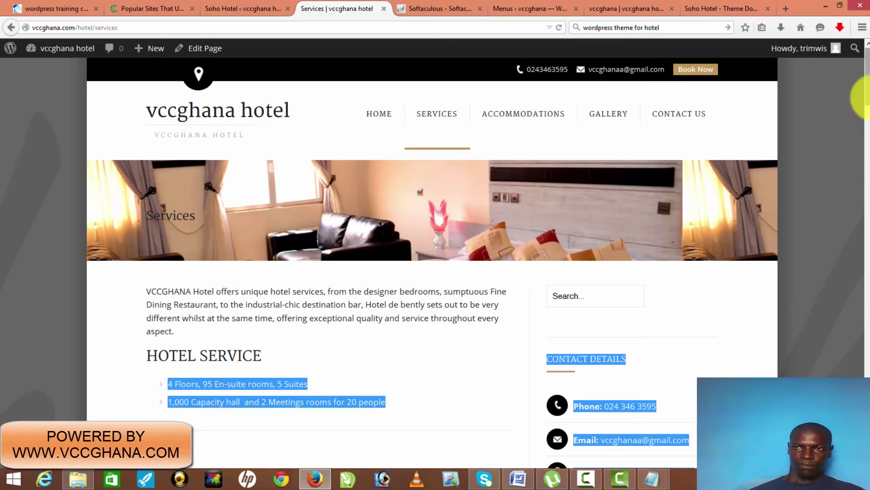
# - Select and copy the intro text through the Health & Fitness Club list, then return to the menu editor
pyautogui.moveTo(864, 98); pyautogui.dragTo(861, 133)
pyautogui.click(262, 210)
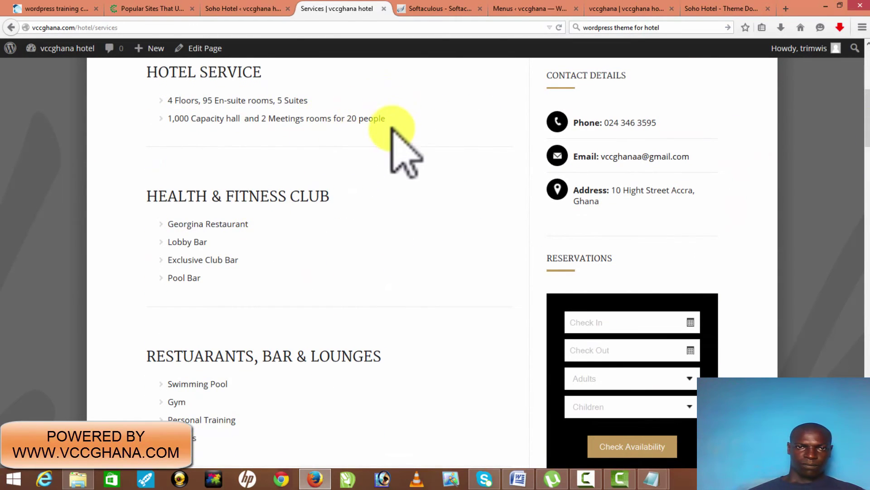
pyautogui.moveTo(390, 128); pyautogui.dragTo(227, 83)
pyautogui.moveTo(865, 104); pyautogui.dragTo(857, 80)
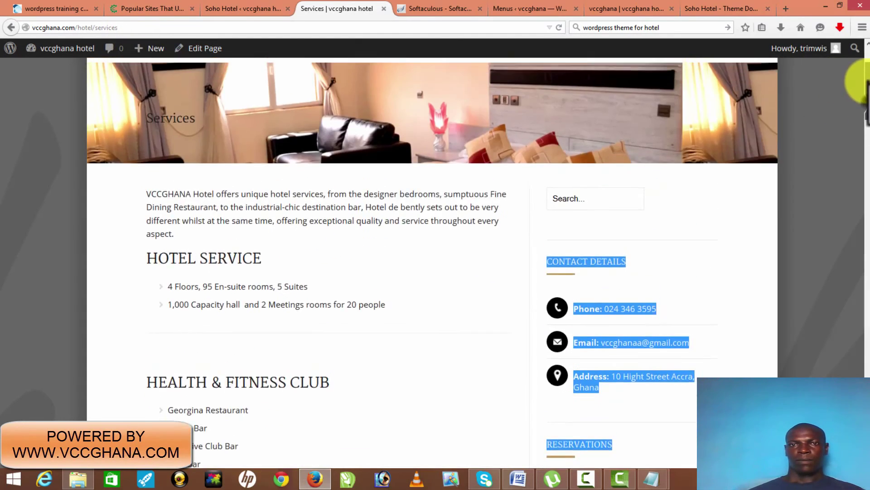
pyautogui.click(295, 296)
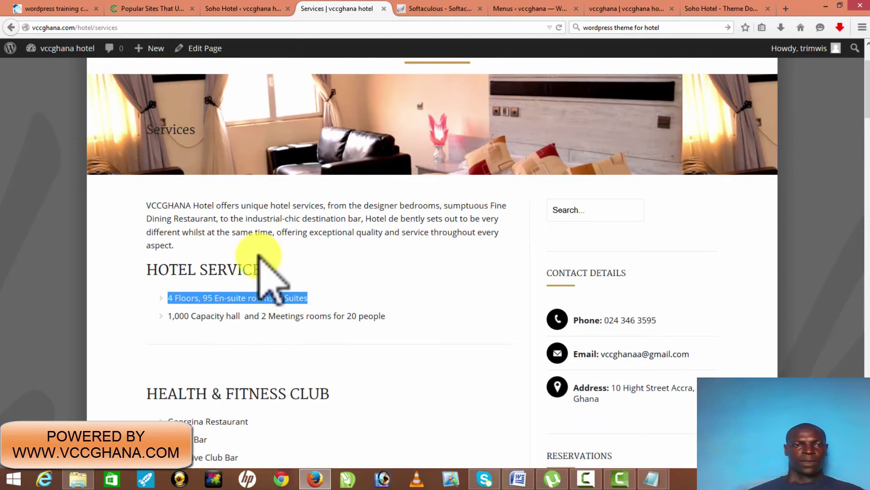
pyautogui.moveTo(145, 200); pyautogui.dragTo(157, 256)
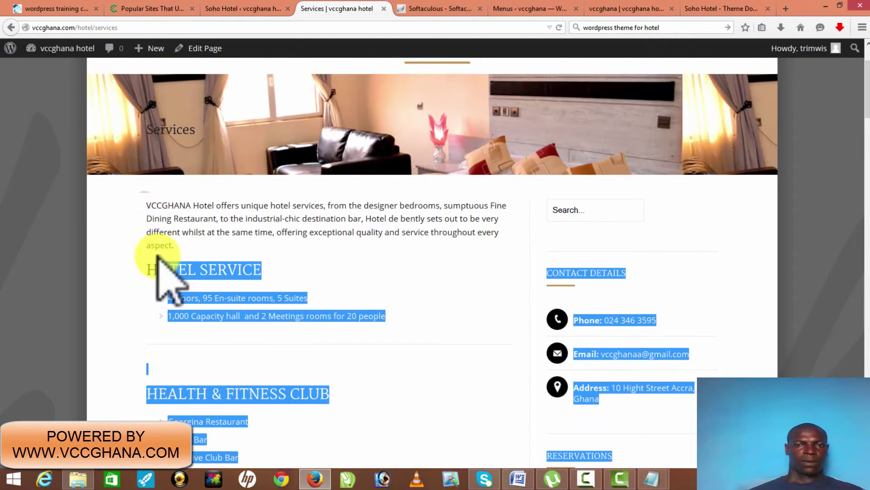
pyautogui.click(153, 205)
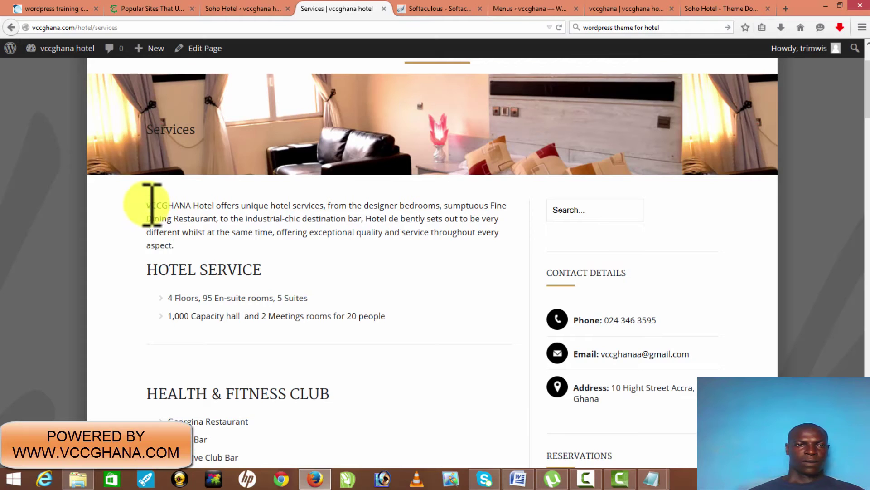
pyautogui.moveTo(152, 205); pyautogui.dragTo(204, 236)
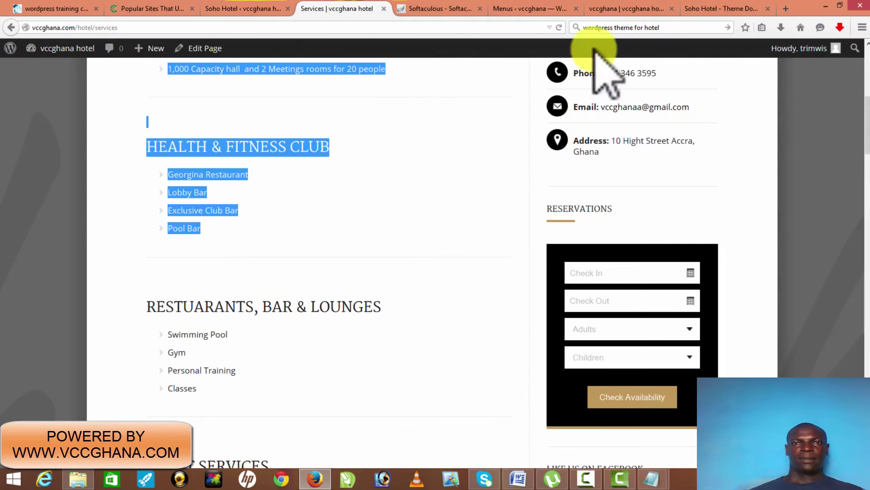
pyautogui.click(525, 8)
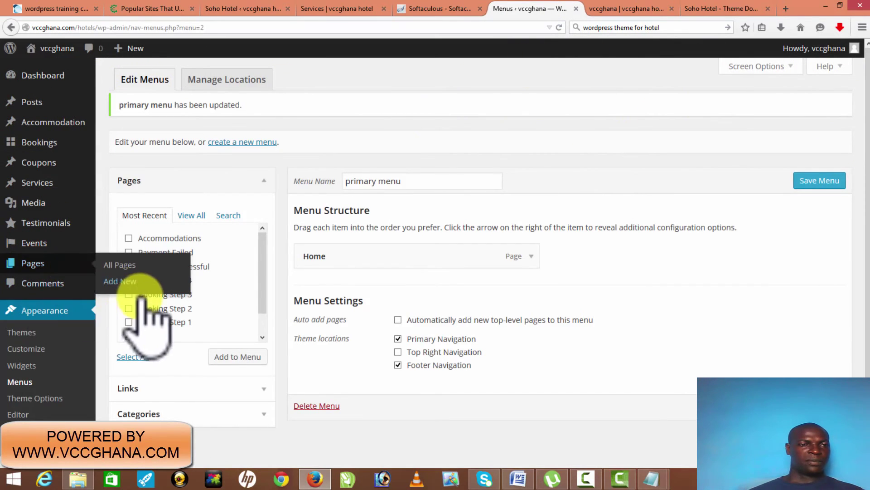
# - Create a new page titled Services and paste the copied hotel services text into its body
pyautogui.moveTo(35, 263)
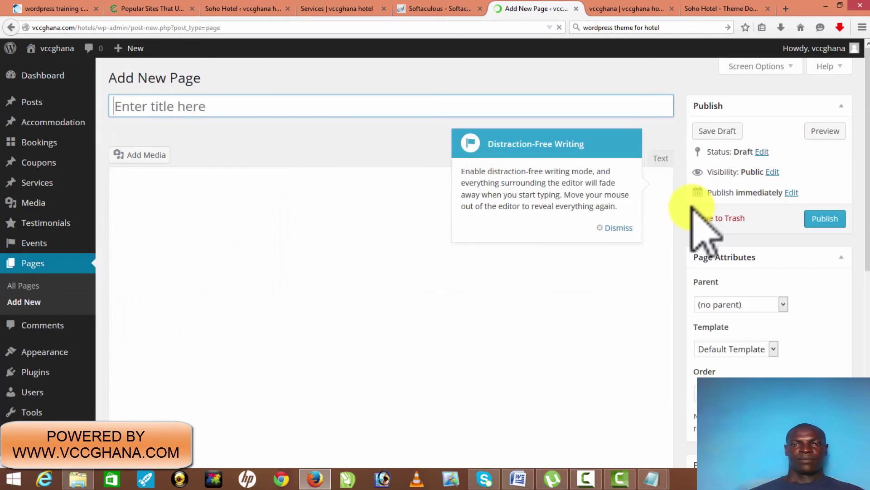
pyautogui.click(179, 101)
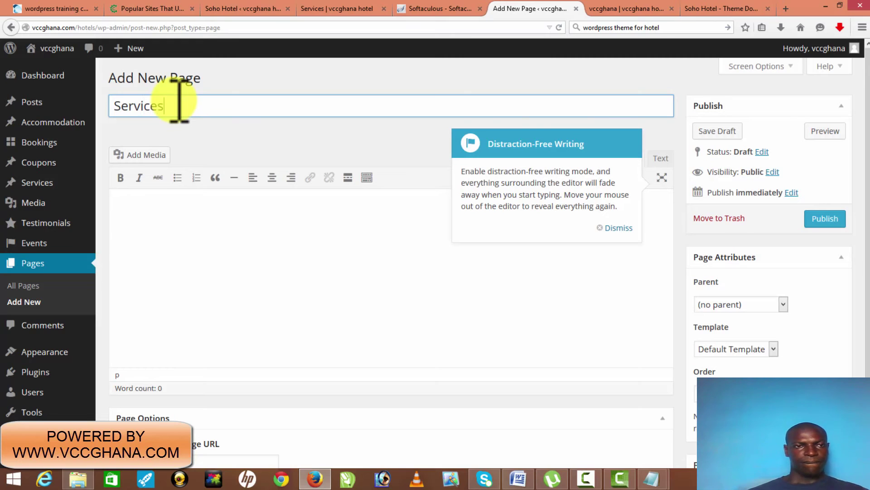
pyautogui.click(144, 212)
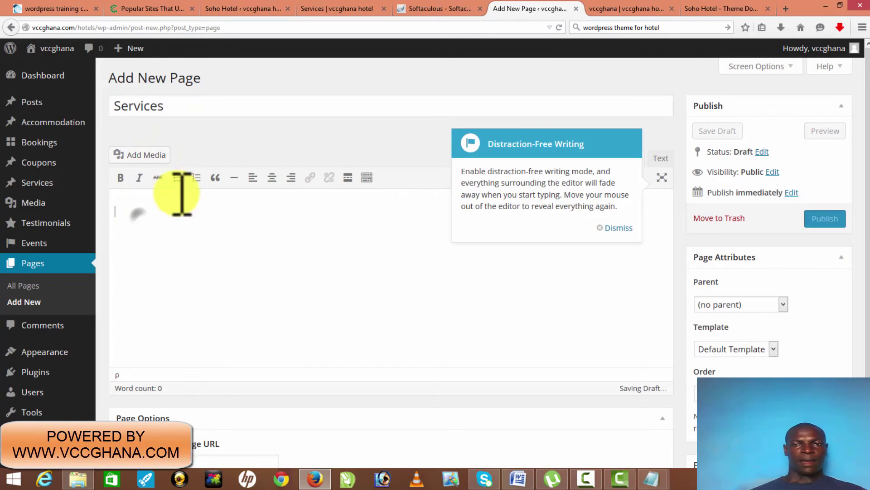
pyautogui.scroll(-2, 866, 158)
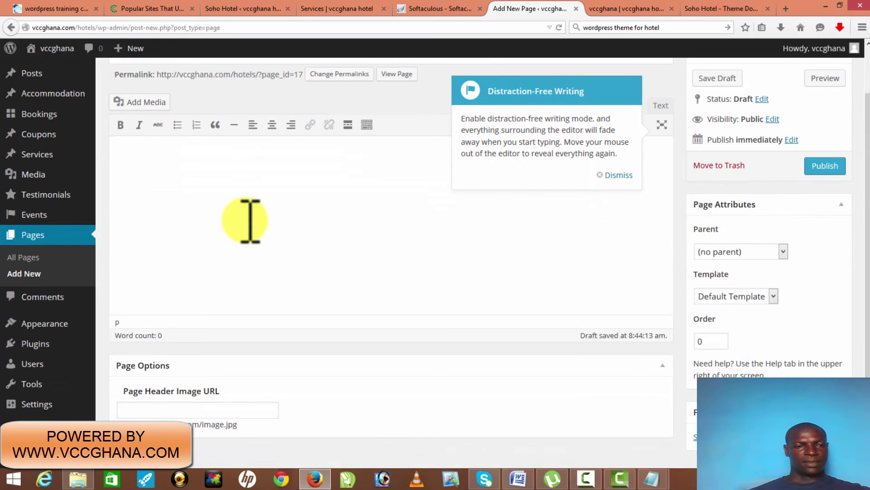
pyautogui.hotkey('ctrl', 'v')
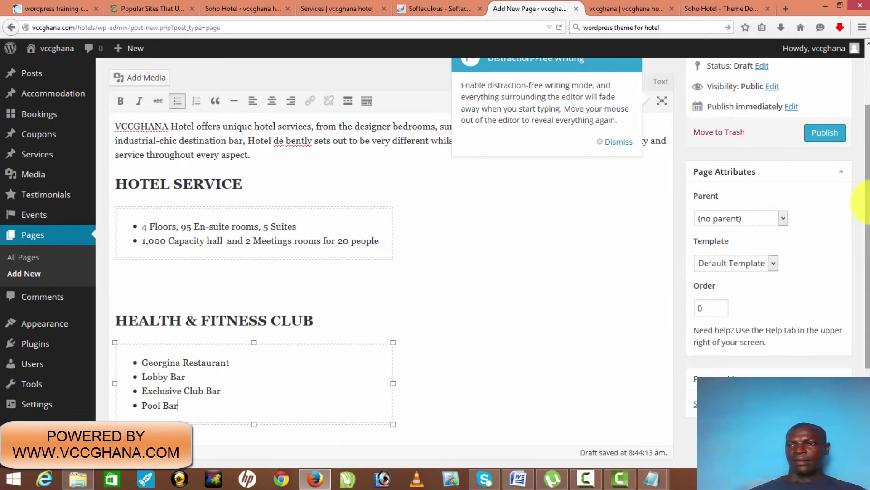
# - Keep the Services page template set to Default Template
pyautogui.scroll(-1, 861, 204)
pyautogui.click(771, 249)
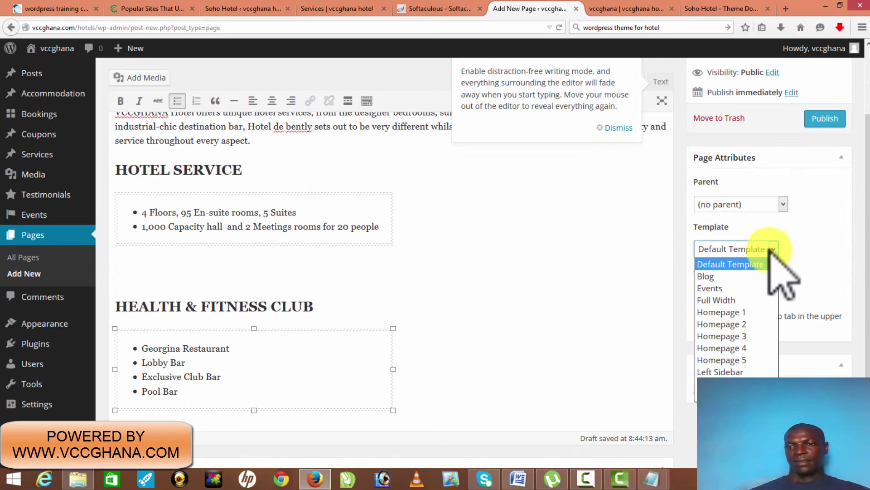
pyautogui.click(750, 264)
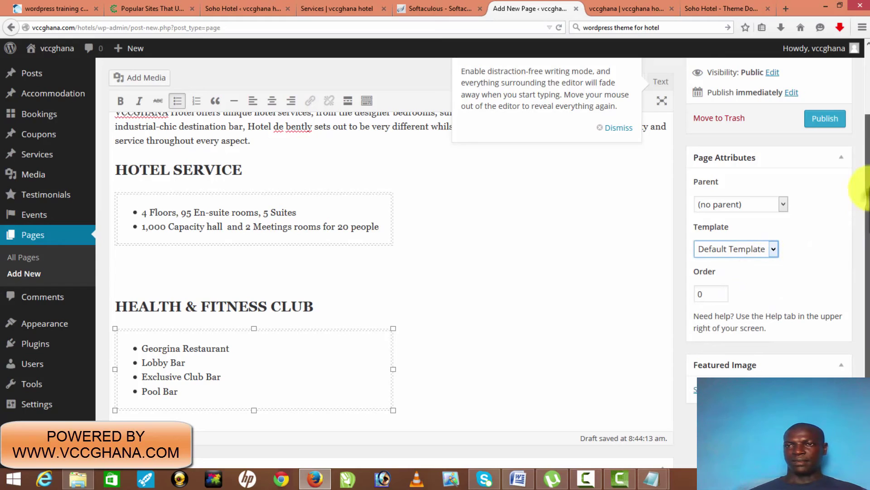
pyautogui.scroll(3, 862, 190)
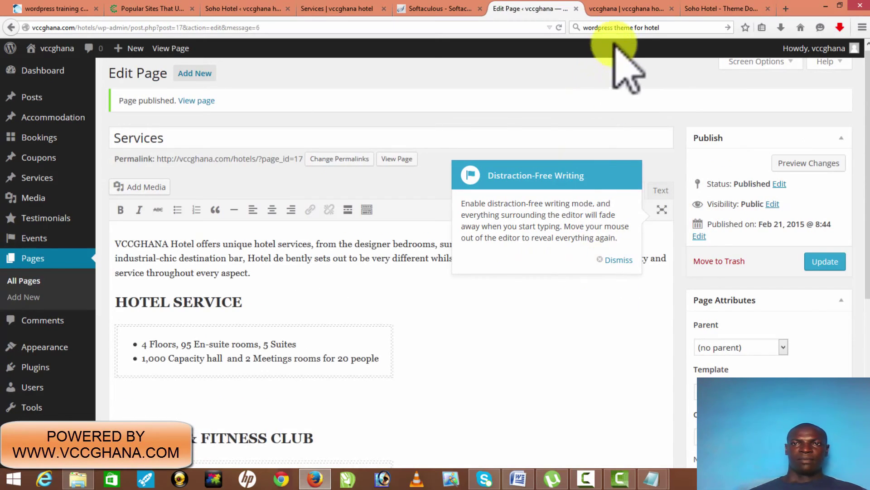
pyautogui.click(609, 8)
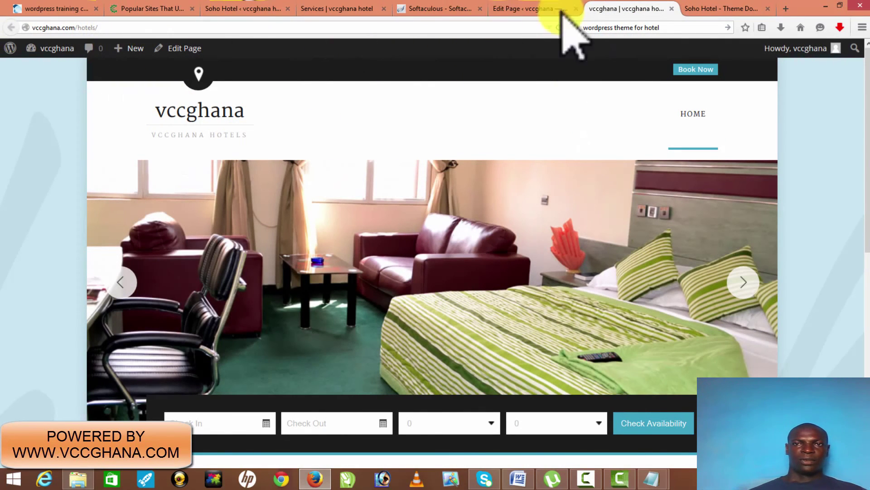
pyautogui.click(563, 26)
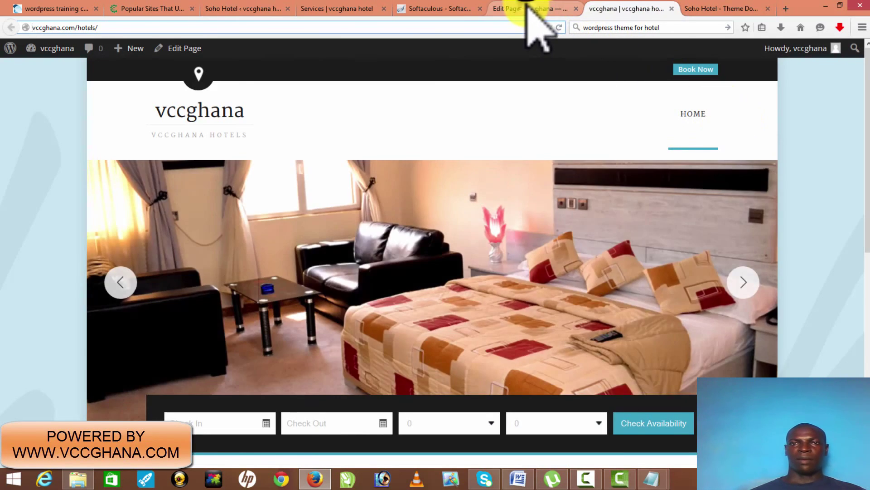
pyautogui.click(528, 9)
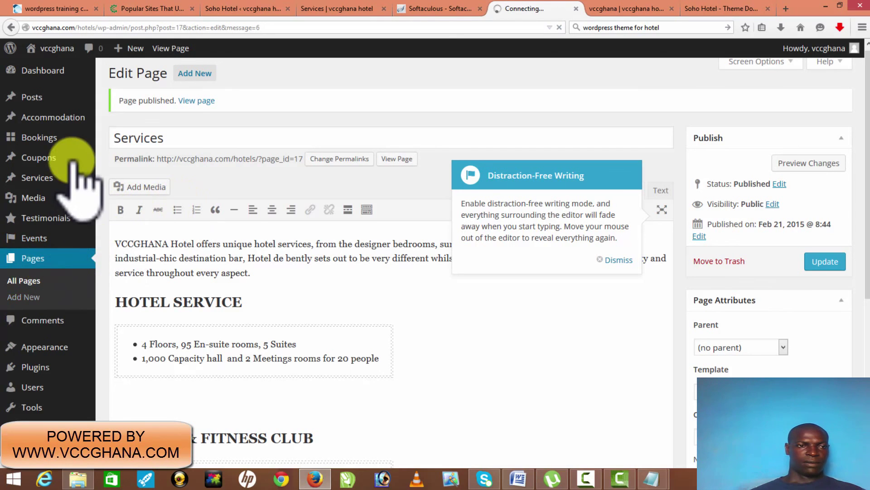
# - In the menu editor, tick the Services page in the Pages box and add it to the primary menu
pyautogui.click(49, 349)
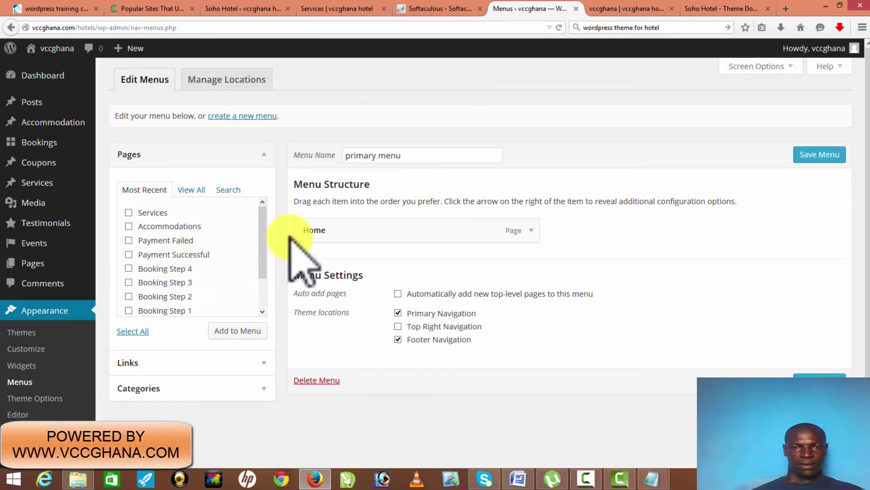
pyautogui.moveTo(264, 241); pyautogui.dragTo(264, 202)
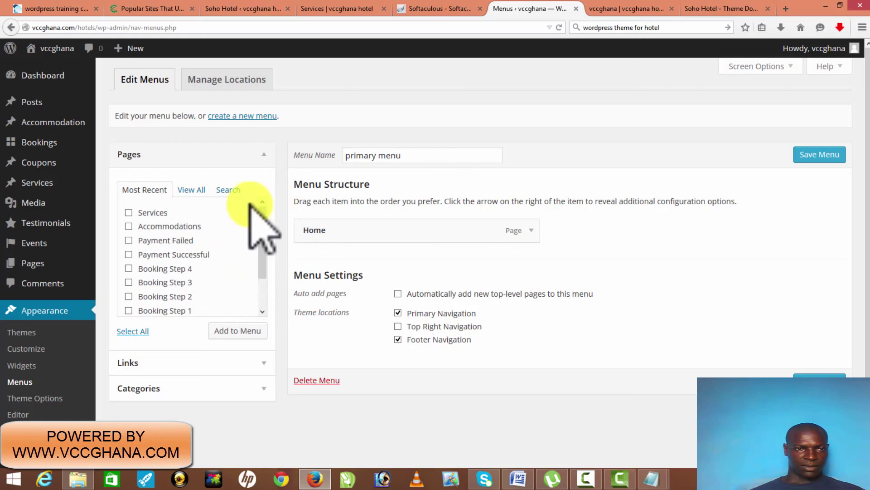
pyautogui.click(129, 213)
pyautogui.click(231, 333)
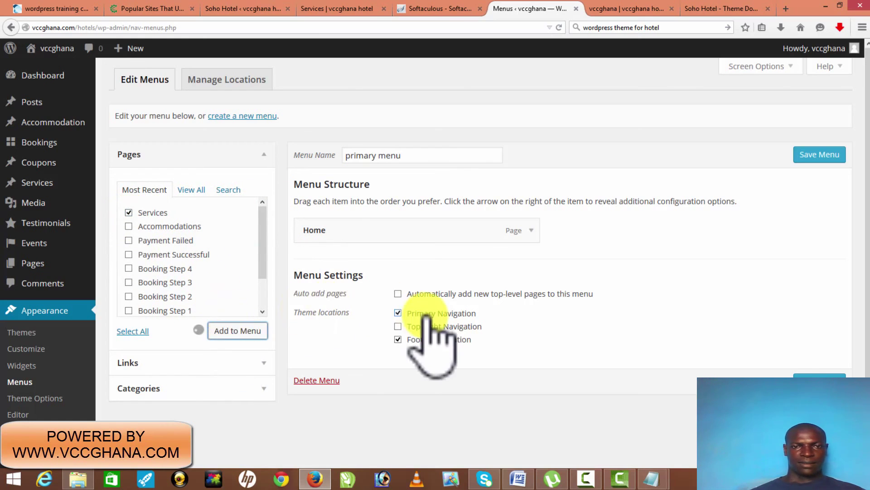